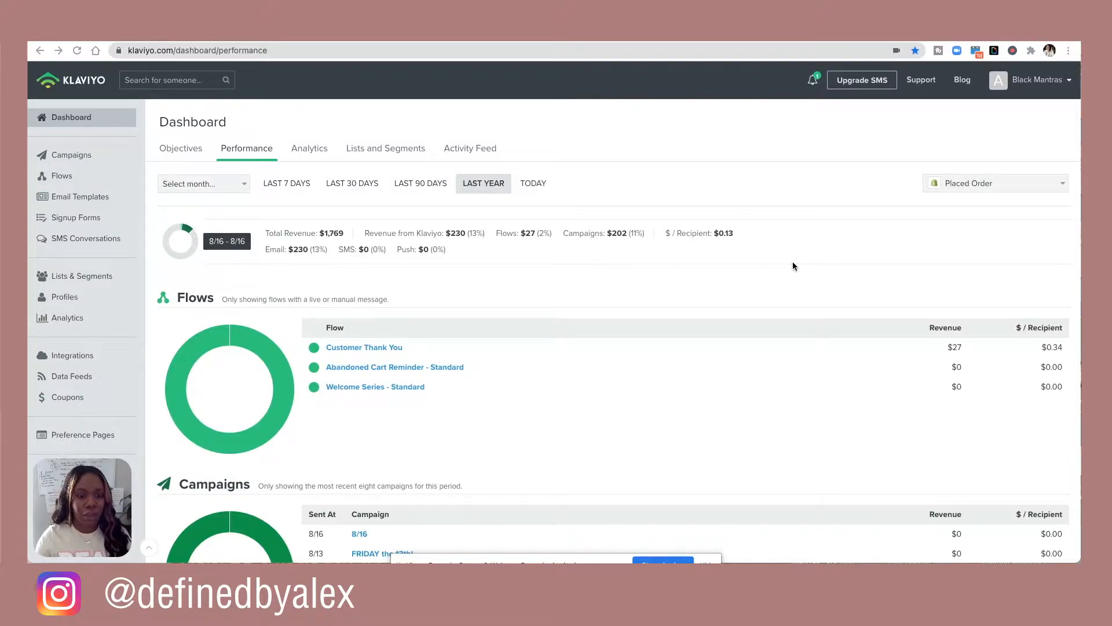
scroll(672, 273, down, 1)
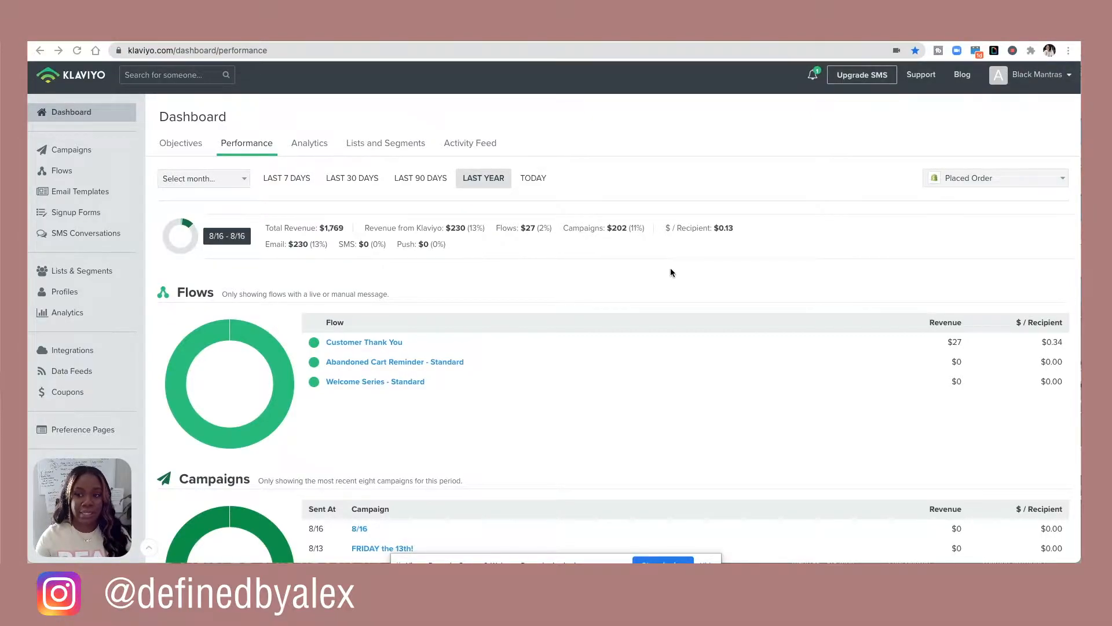
scroll(666, 270, up, 1)
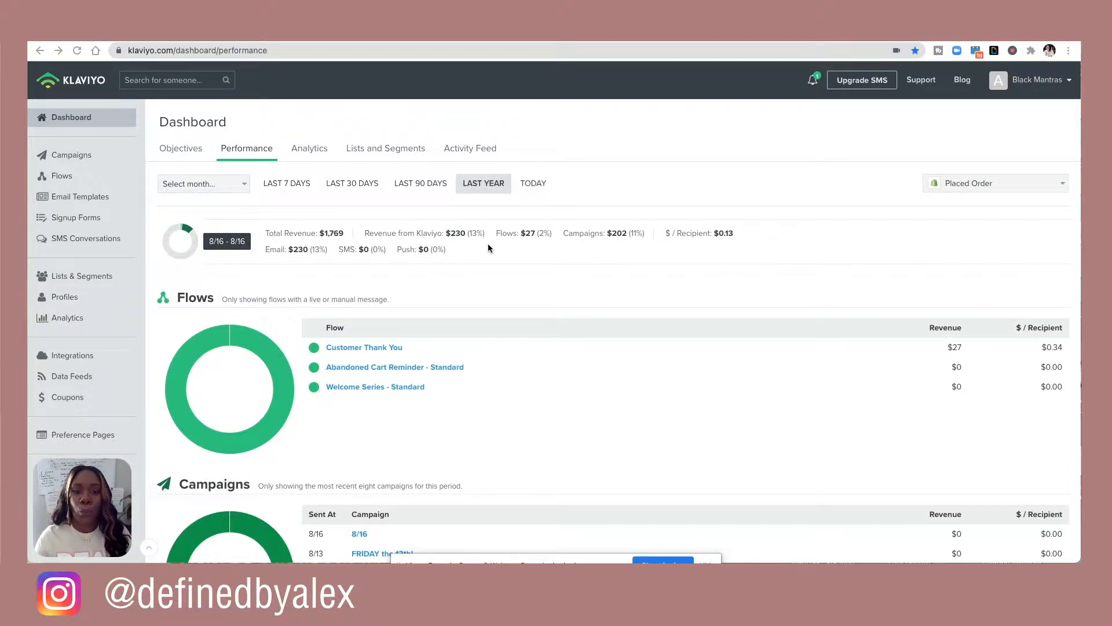
Open the campaigns list and examine the sent and scheduled email and SMS campaigns, their audiences and their performance rates.
click(75, 154)
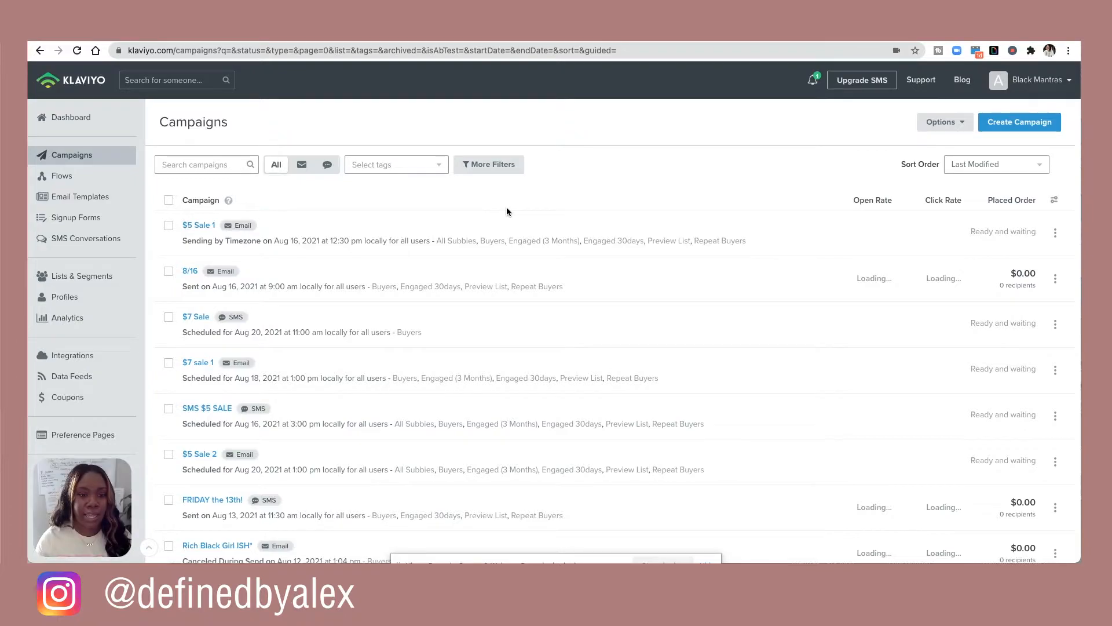
mouse_move(388, 225)
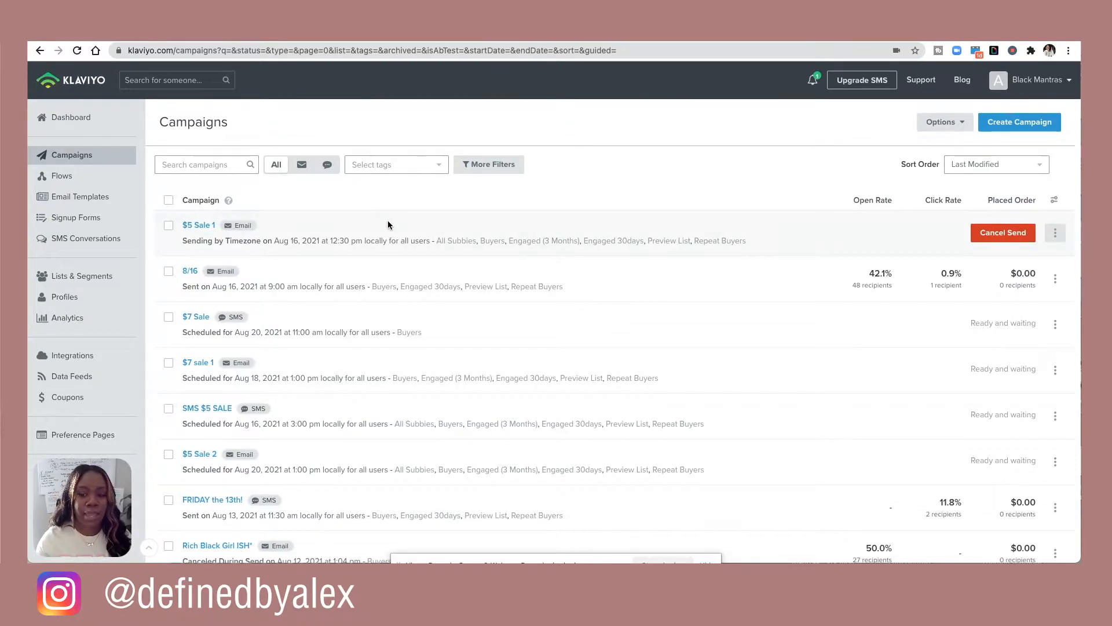
scroll(387, 225, down, 7)
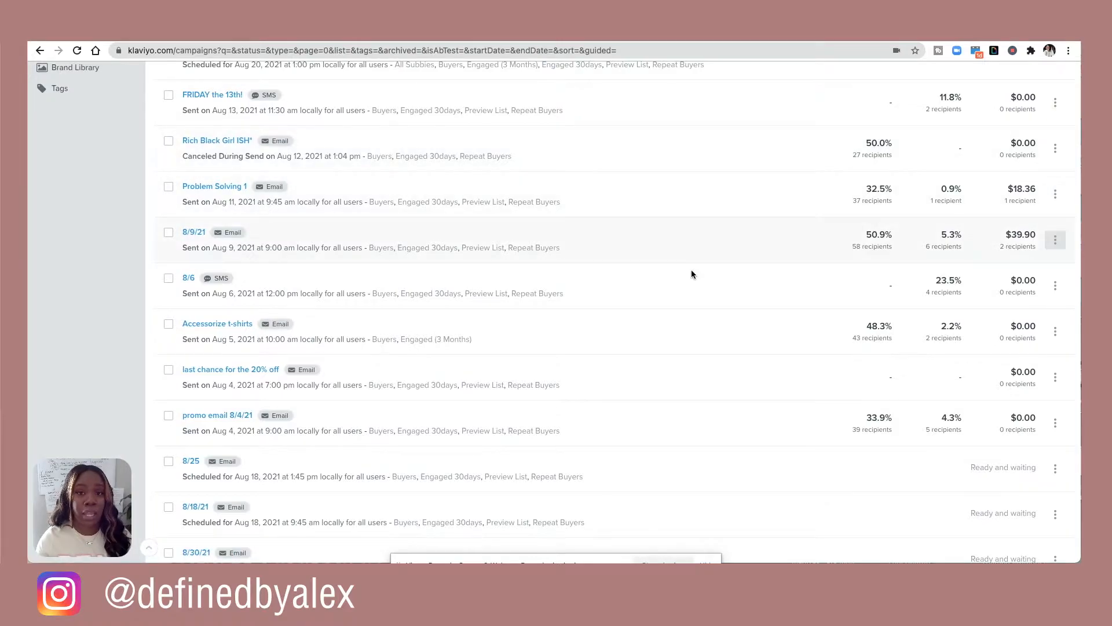
scroll(691, 270, down, 4)
scroll(691, 273, up, 10)
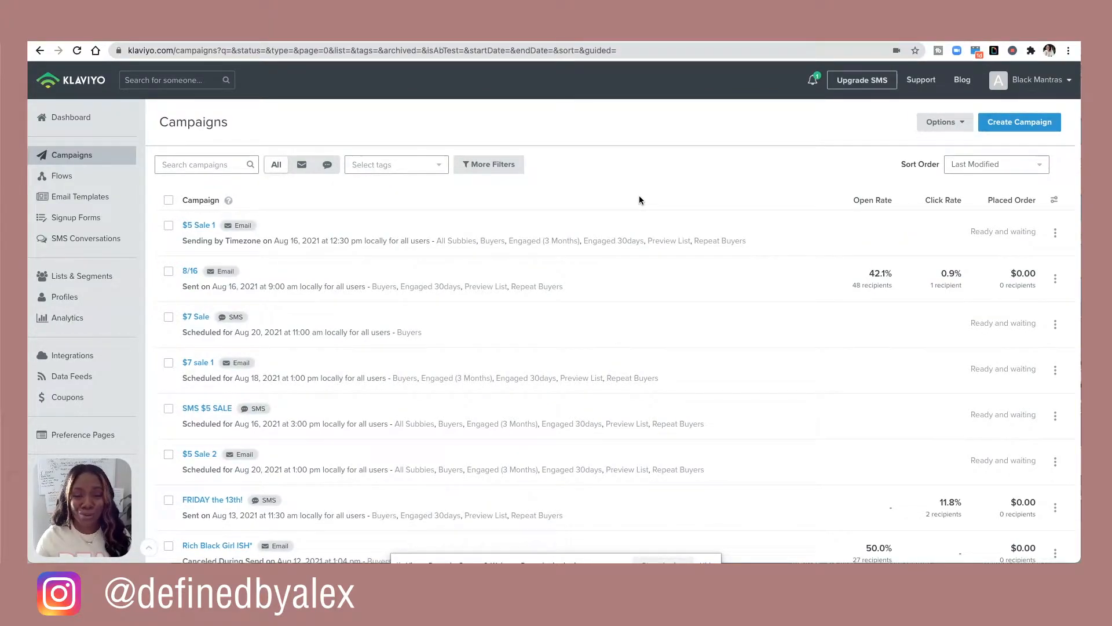
mouse_move(279, 228)
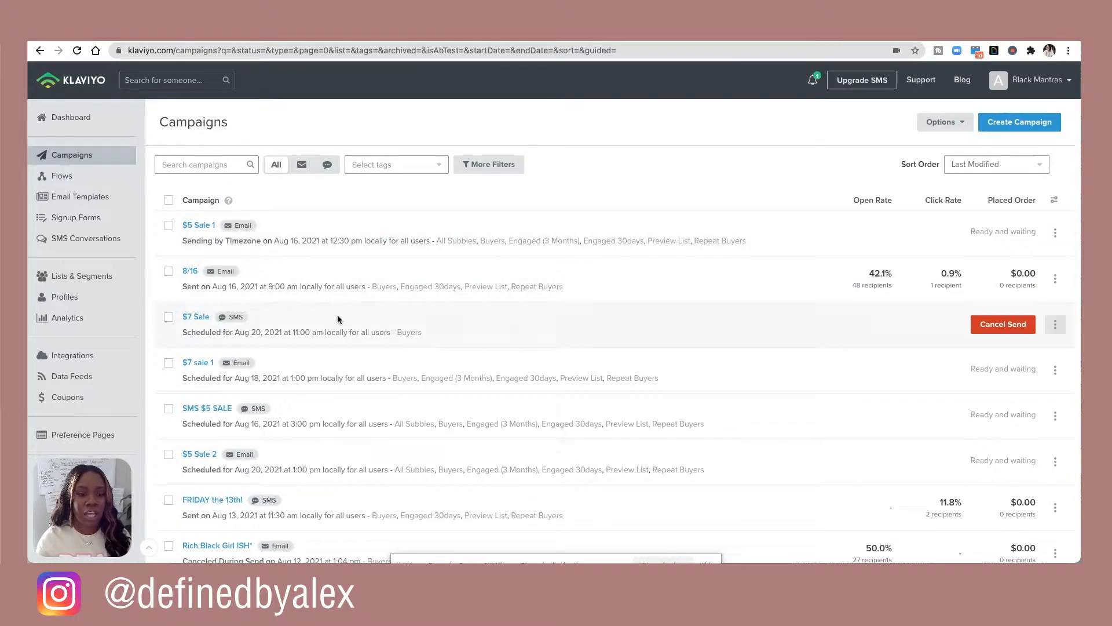
mouse_move(975, 337)
mouse_move(933, 373)
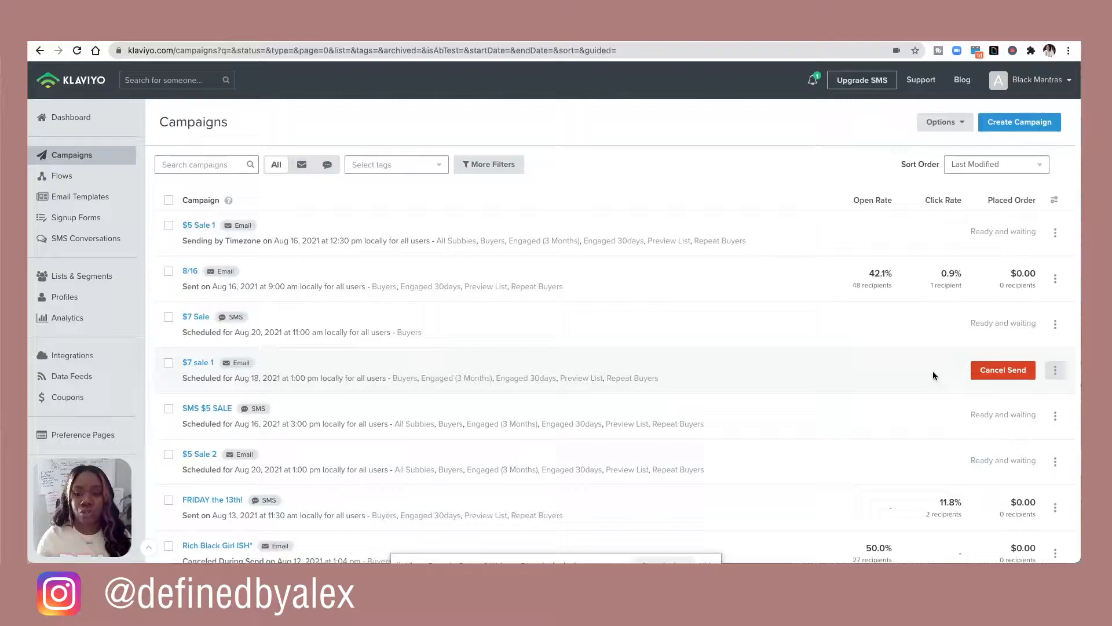
mouse_move(265, 342)
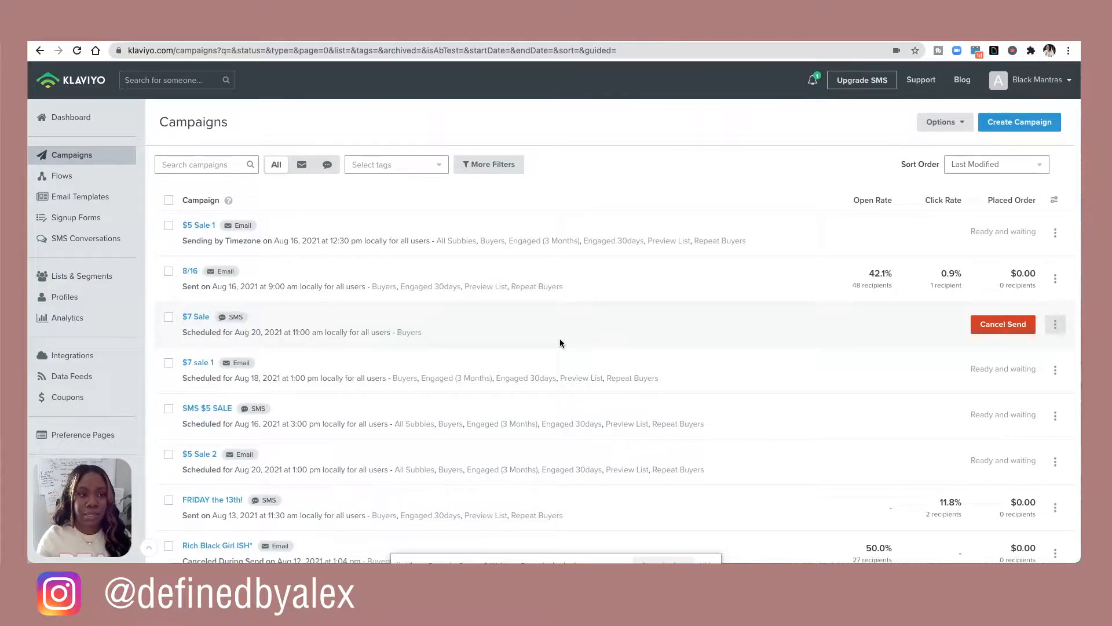
mouse_move(605, 243)
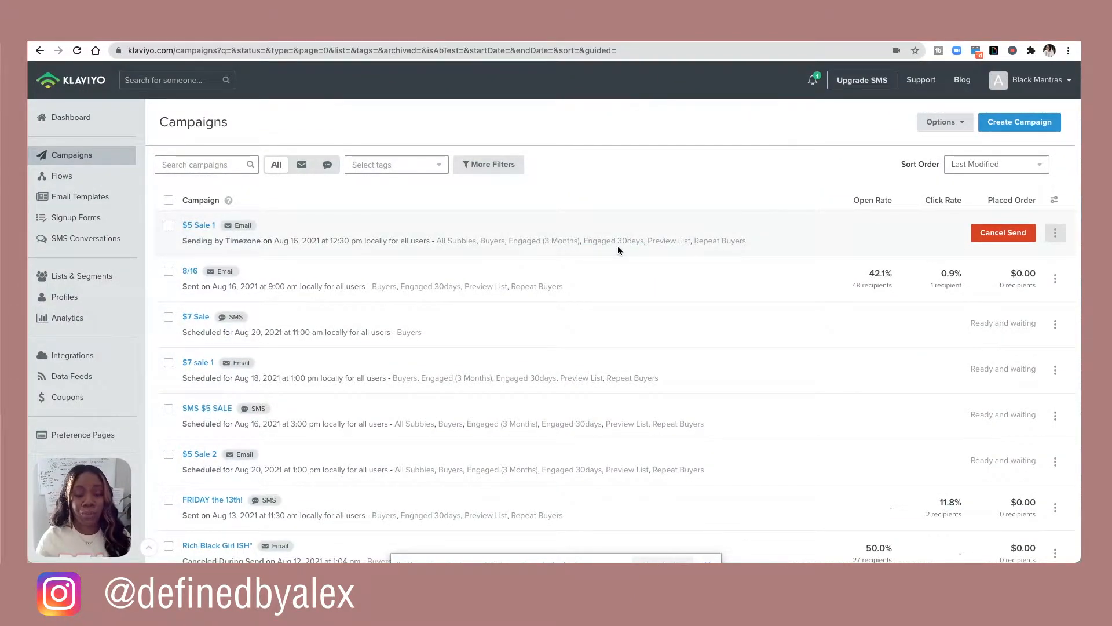
mouse_move(237, 320)
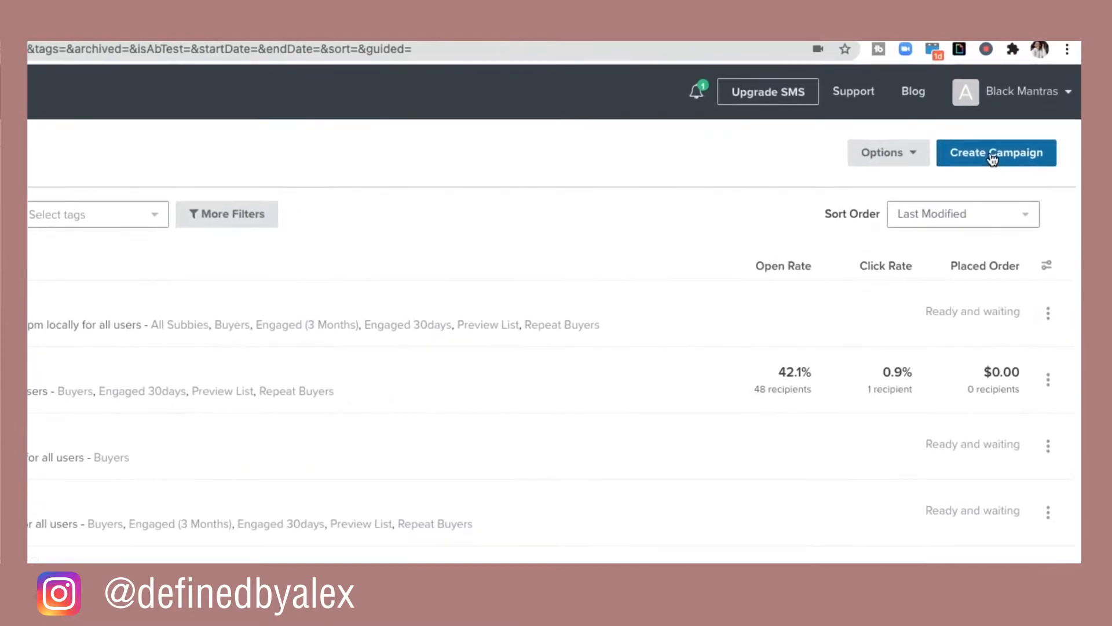
Create a new email campaign and name it "Promo Email".
click(1016, 156)
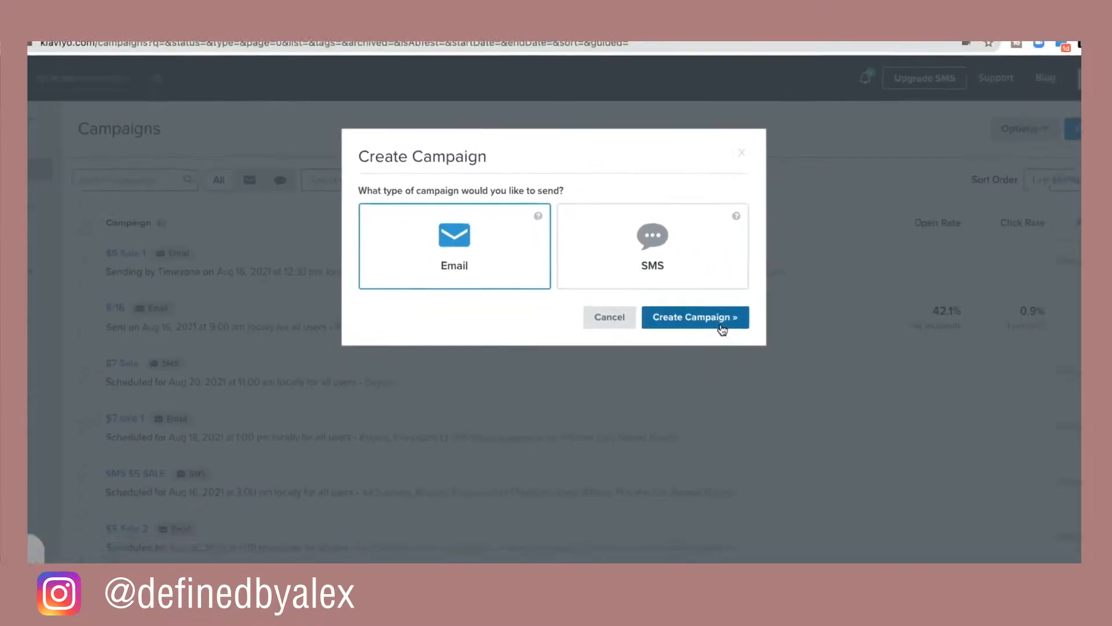
click(721, 327)
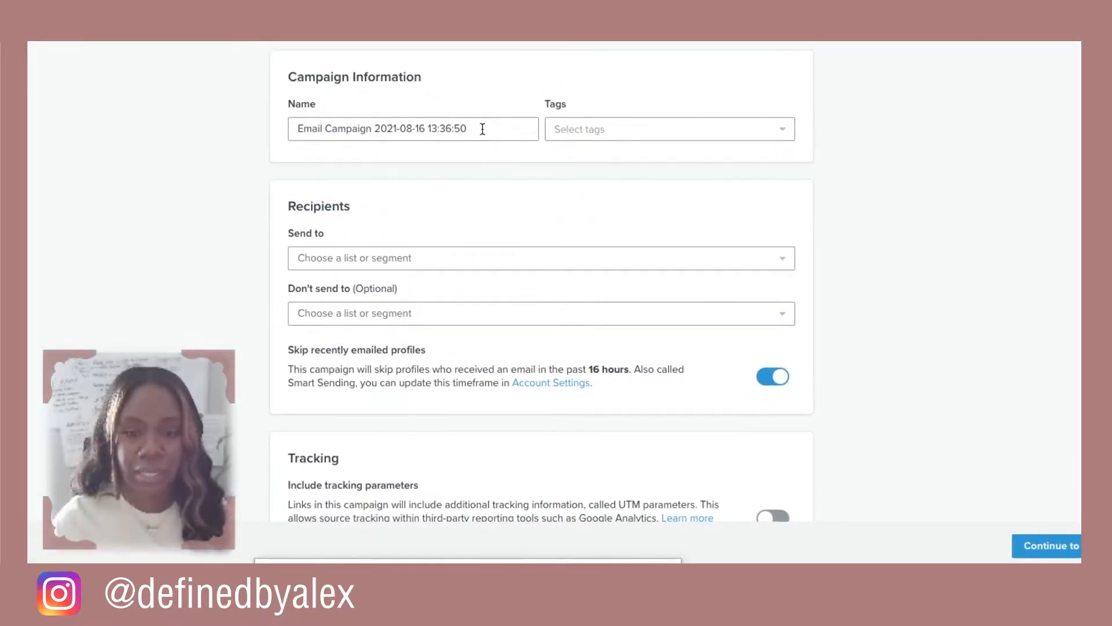
drag(480, 129, 295, 129)
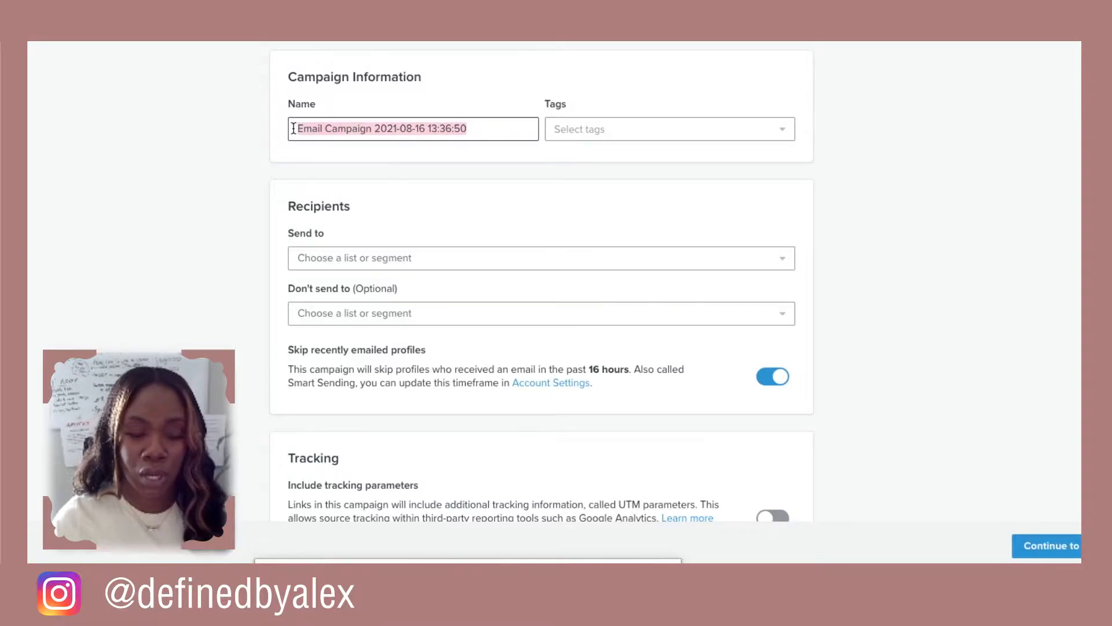
text(P)
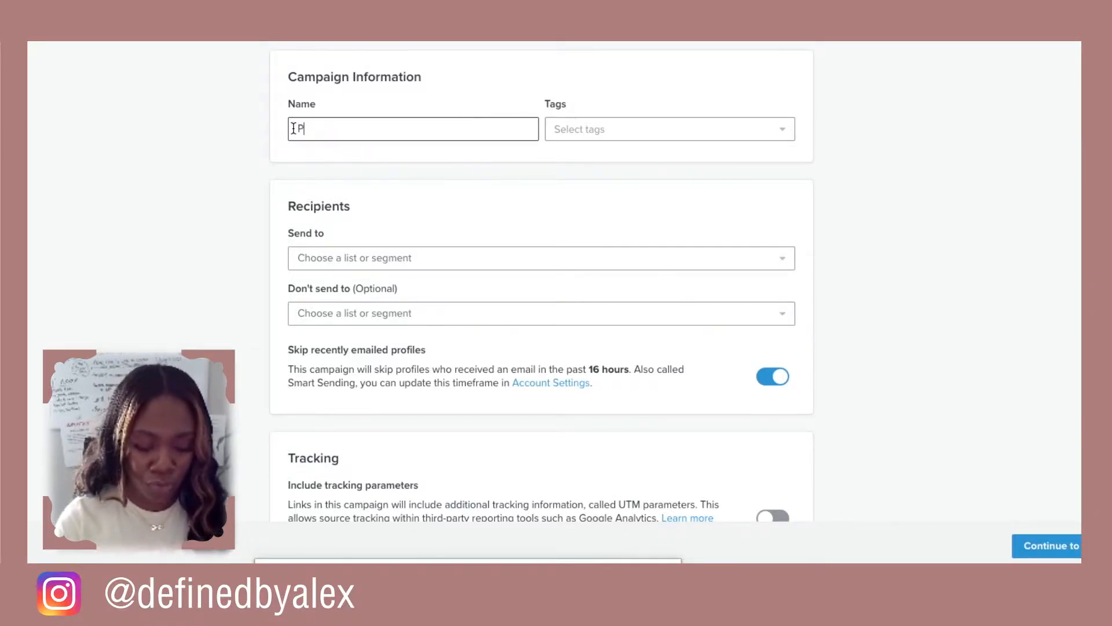
text(romo Email)
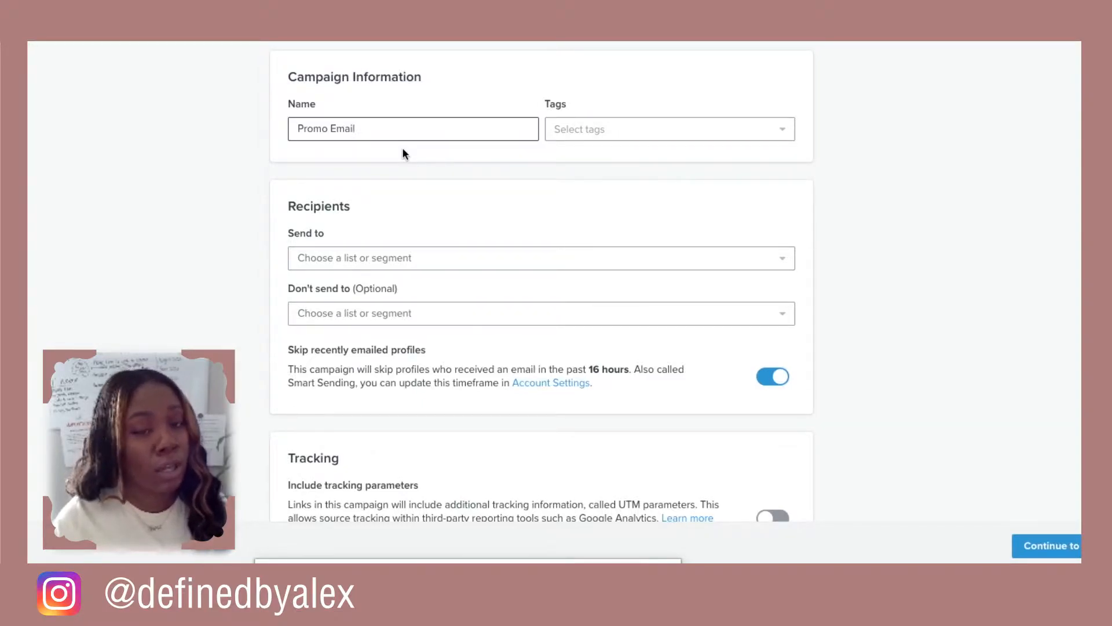
Set the campaign's recipients to Repeat Buyers, Buyers and Engaged 30days, and proceed to the content stage.
scroll(402, 154, down, 1)
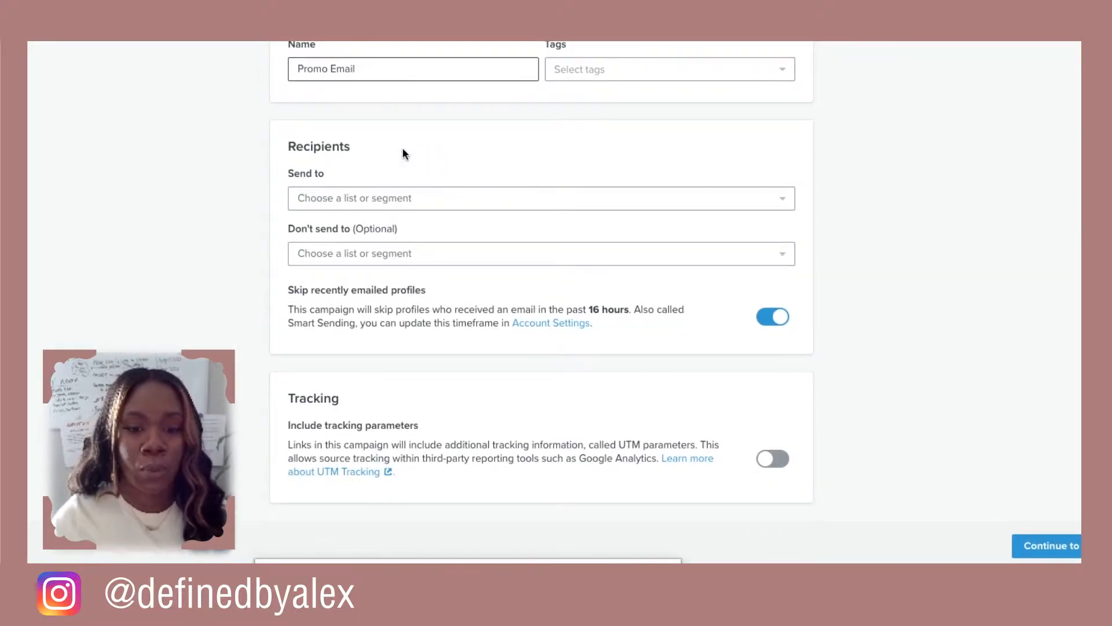
click(506, 207)
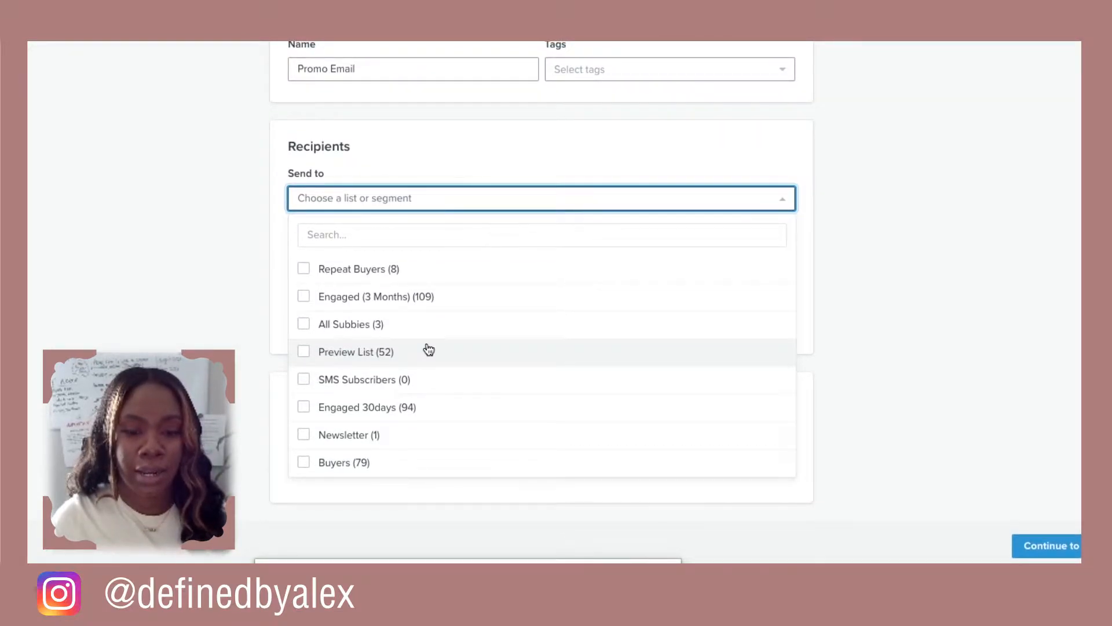
scroll(429, 349, up, 1)
scroll(429, 349, down, 1)
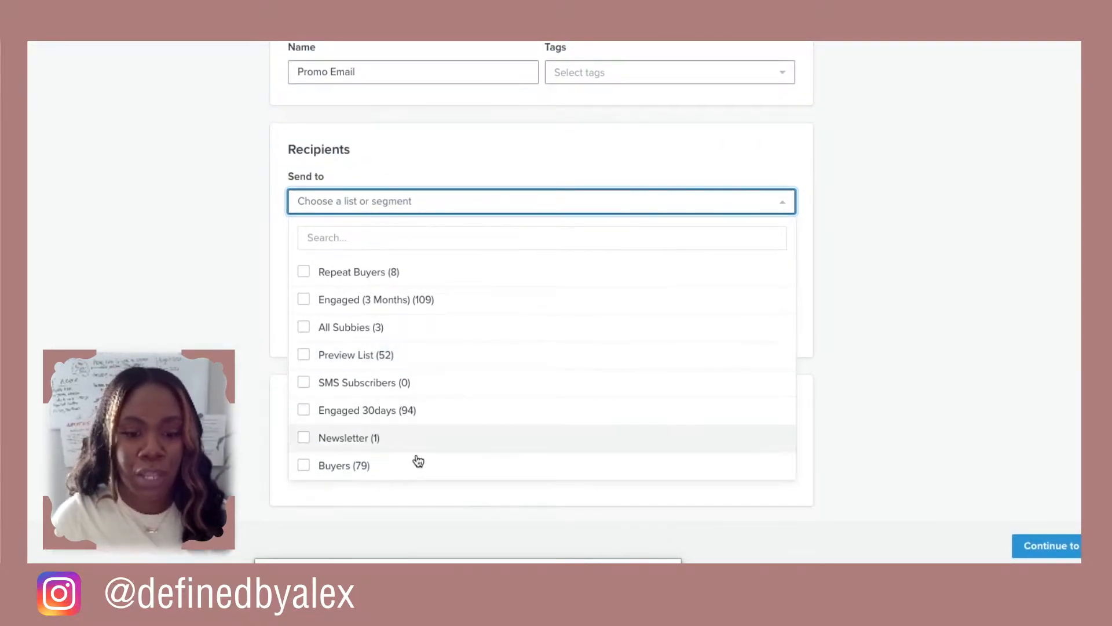
click(309, 278)
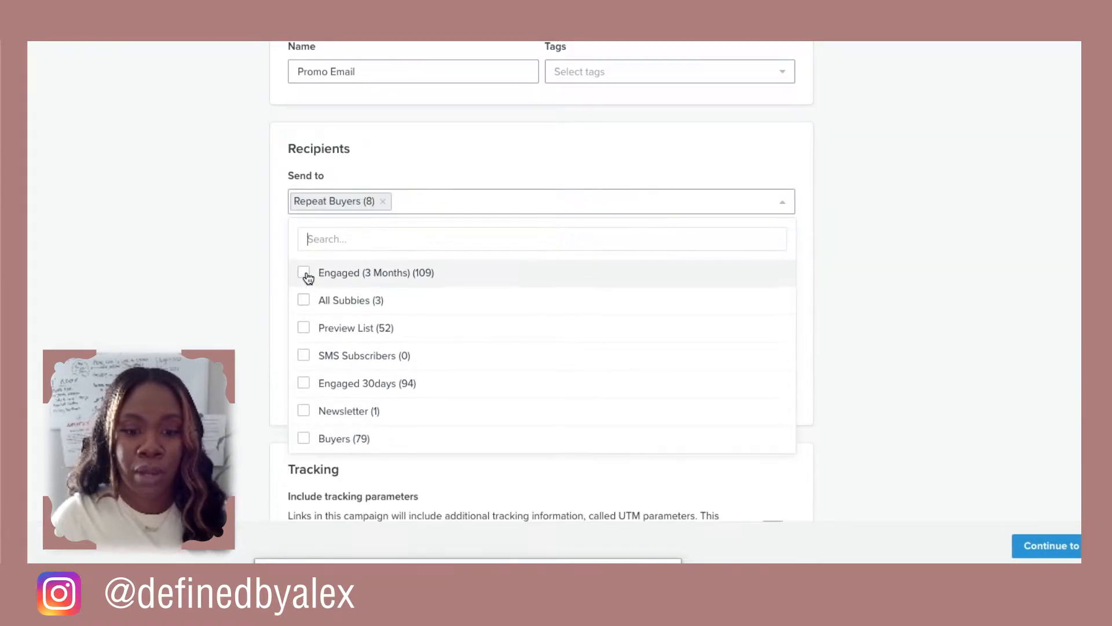
click(303, 439)
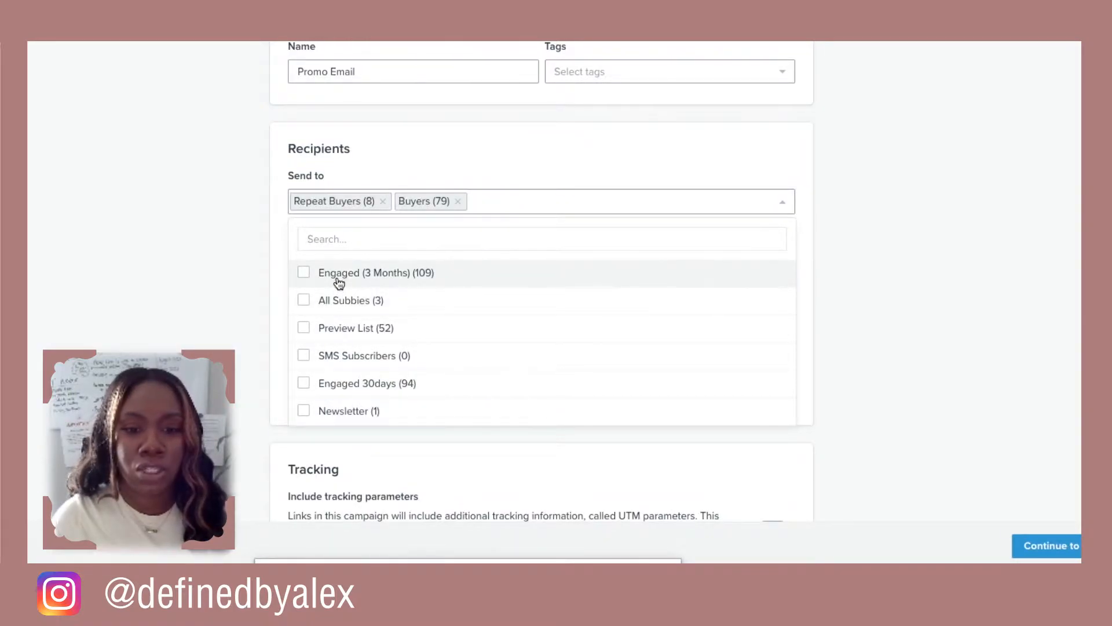
click(309, 387)
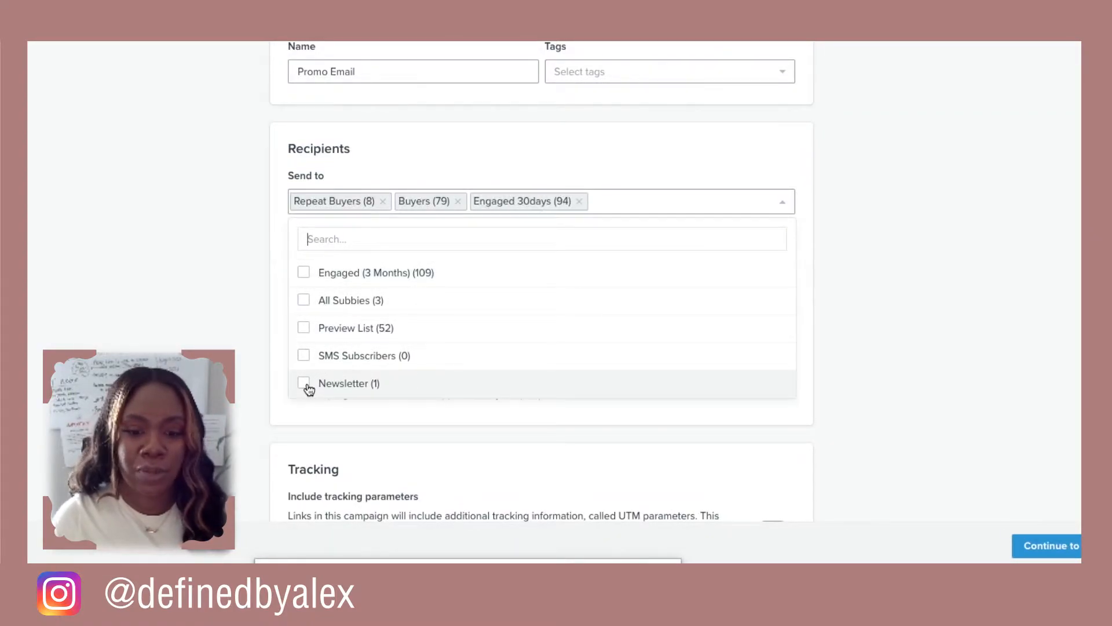
click(862, 289)
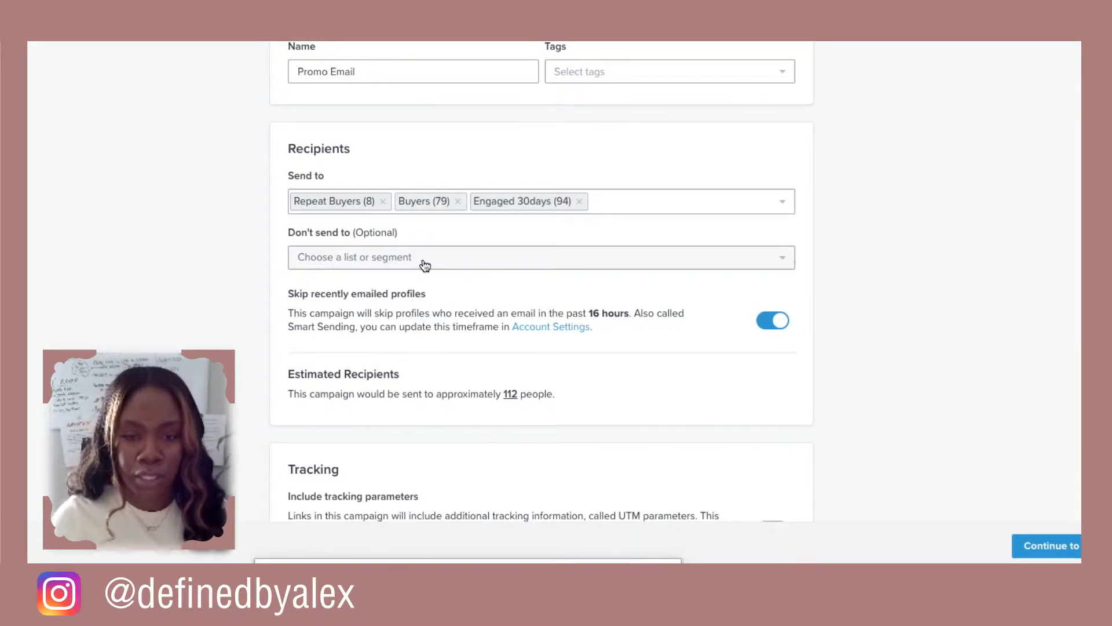
scroll(446, 267, down, 1)
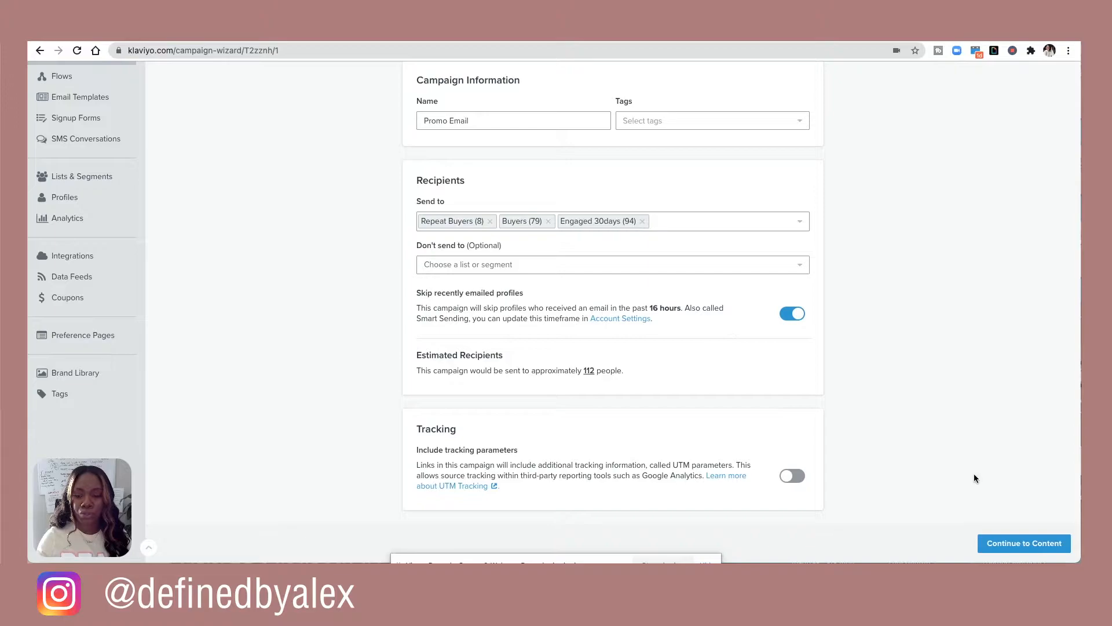
click(1025, 543)
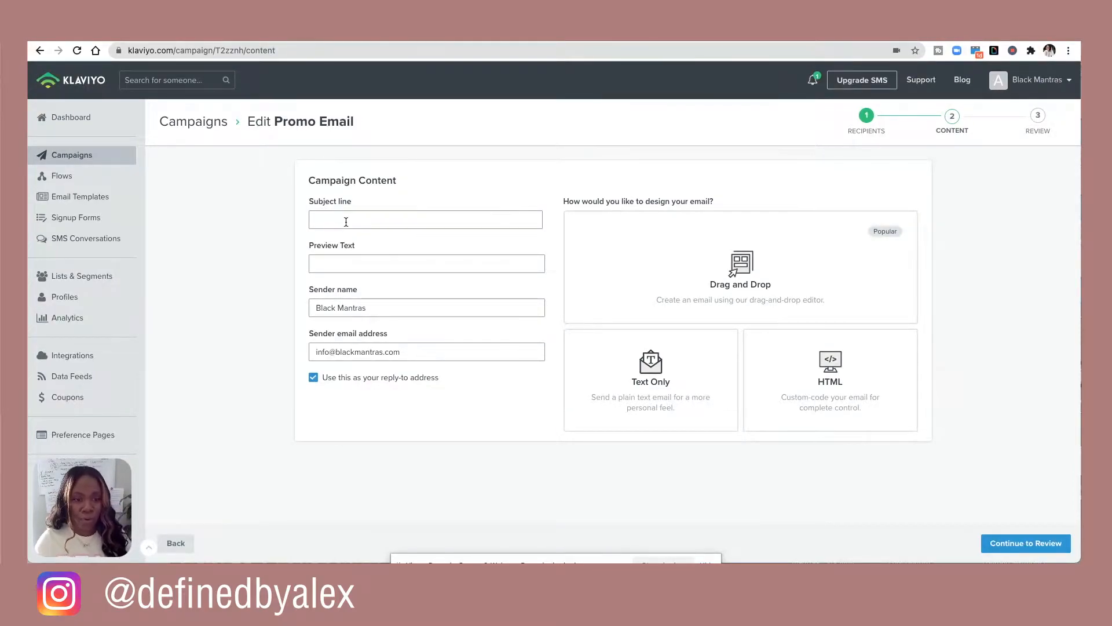
Set the subject line to "Chillleee bye!" and the preview text to "they're all $5 dollars!".
click(346, 222)
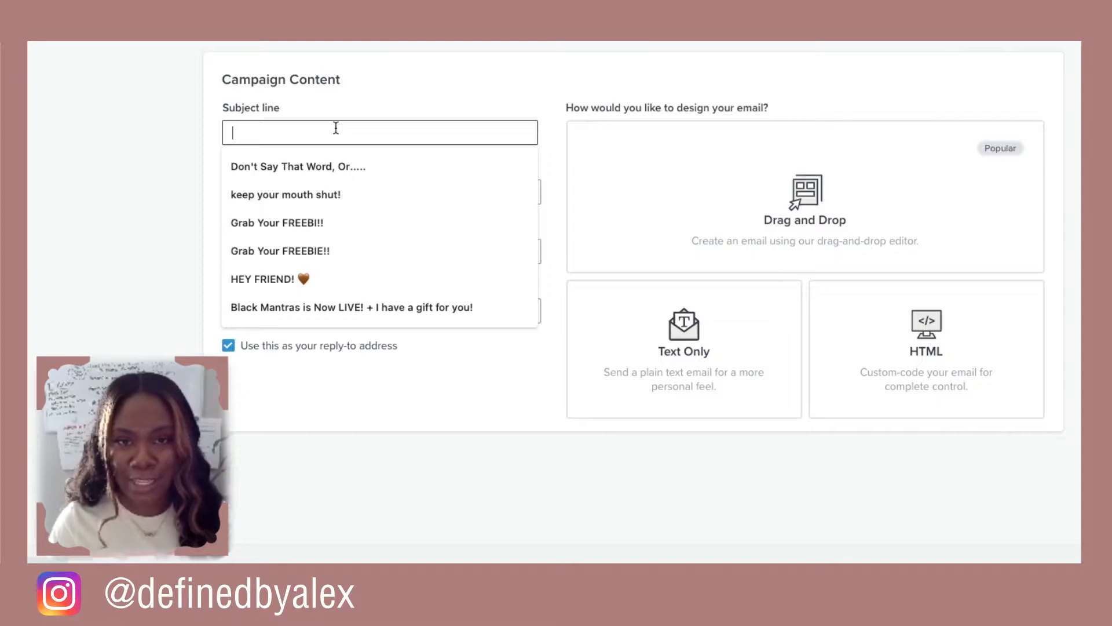
text(Chillleee bye!)
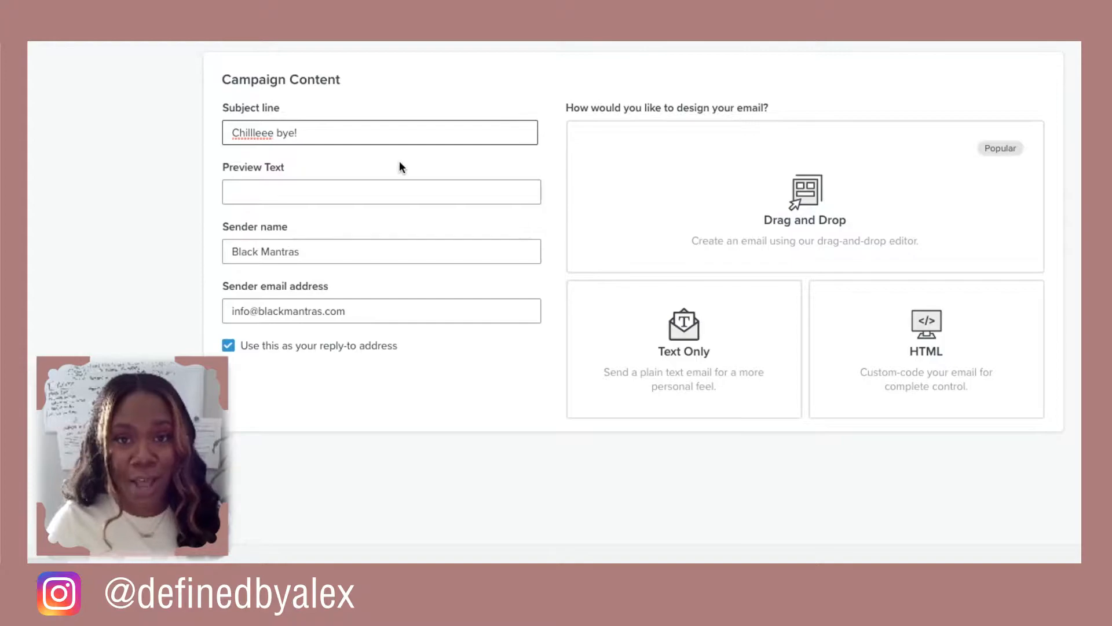
click(372, 184)
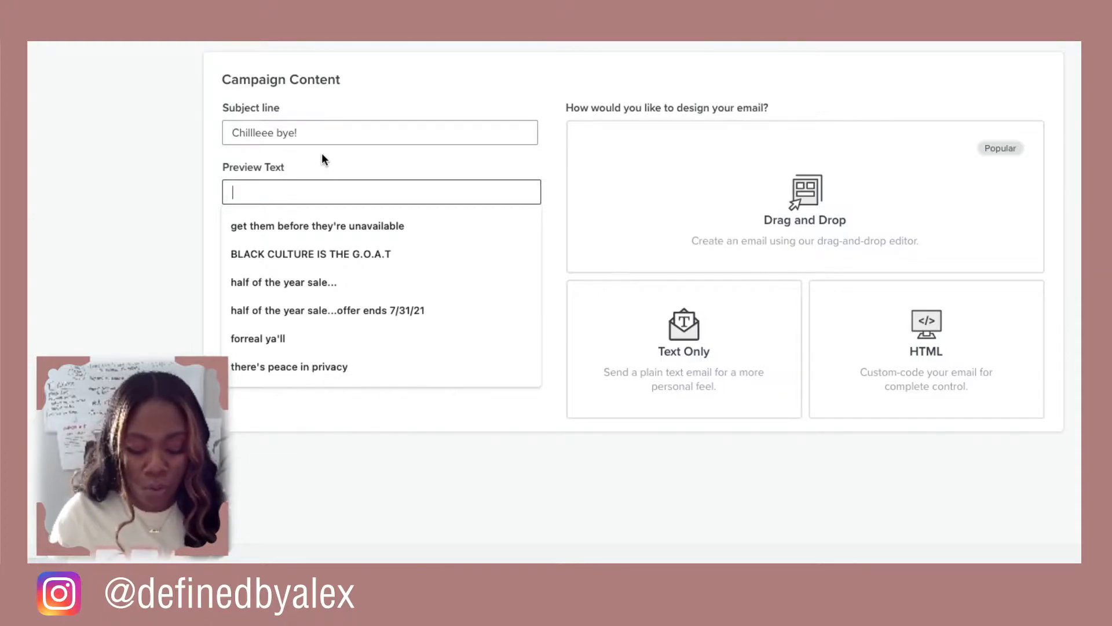
text(ut)
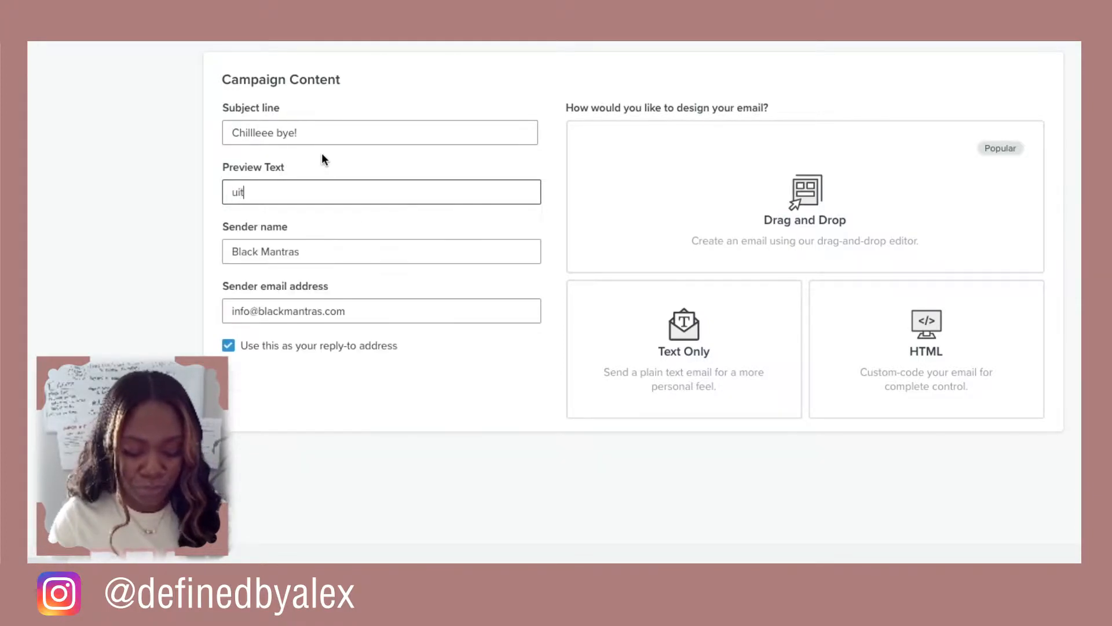
key(BackSpace)
key(BackSpace)
text(the)
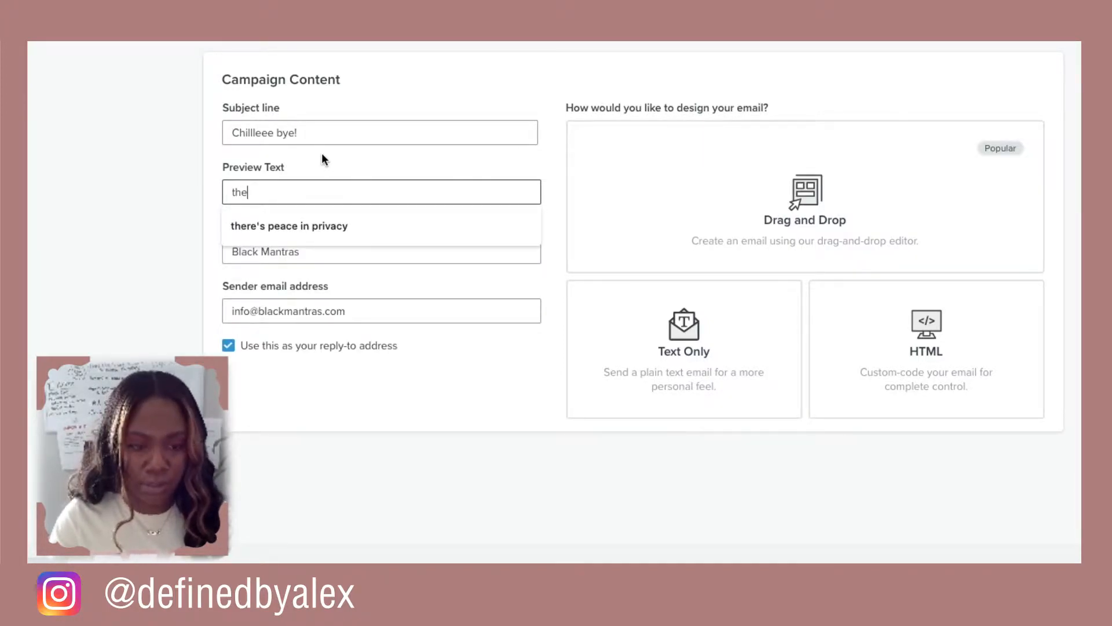
text(y're all)
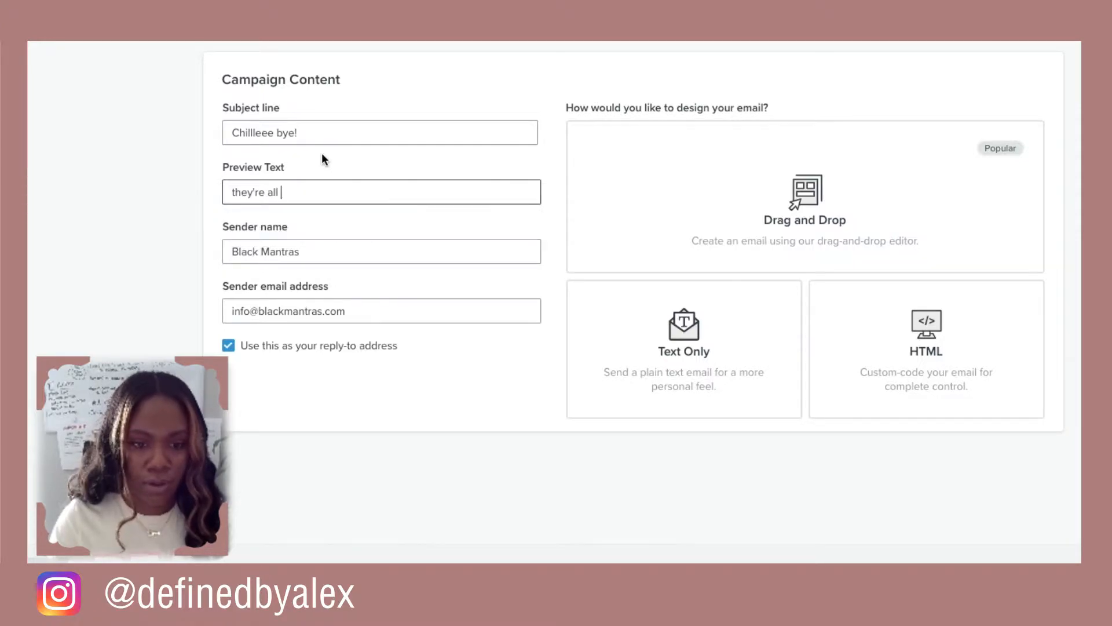
text( $5 dol)
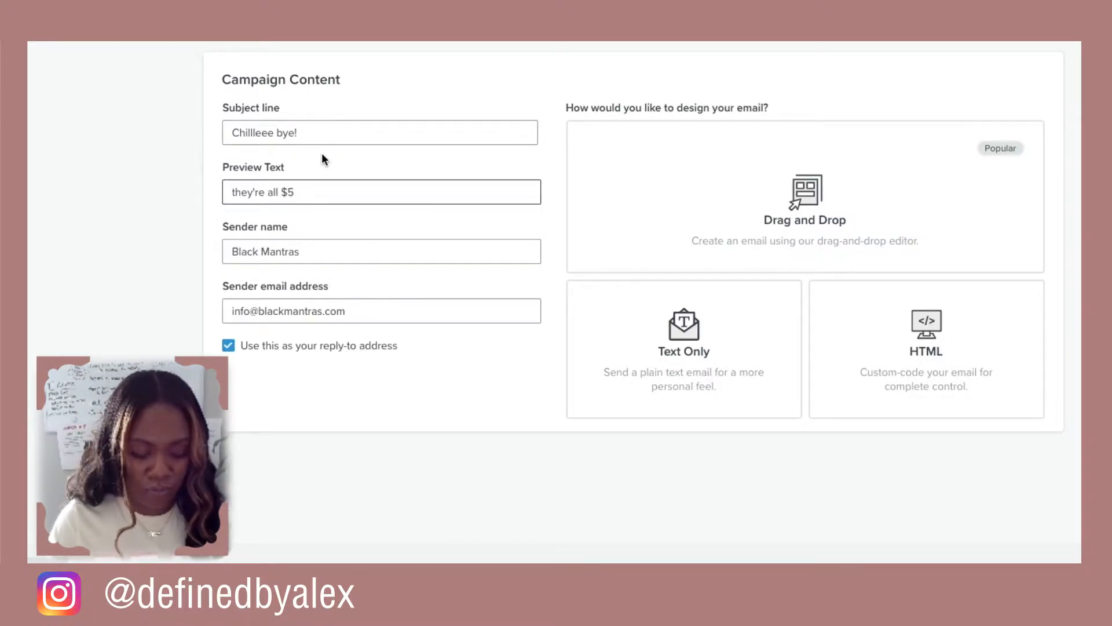
text(lars!)
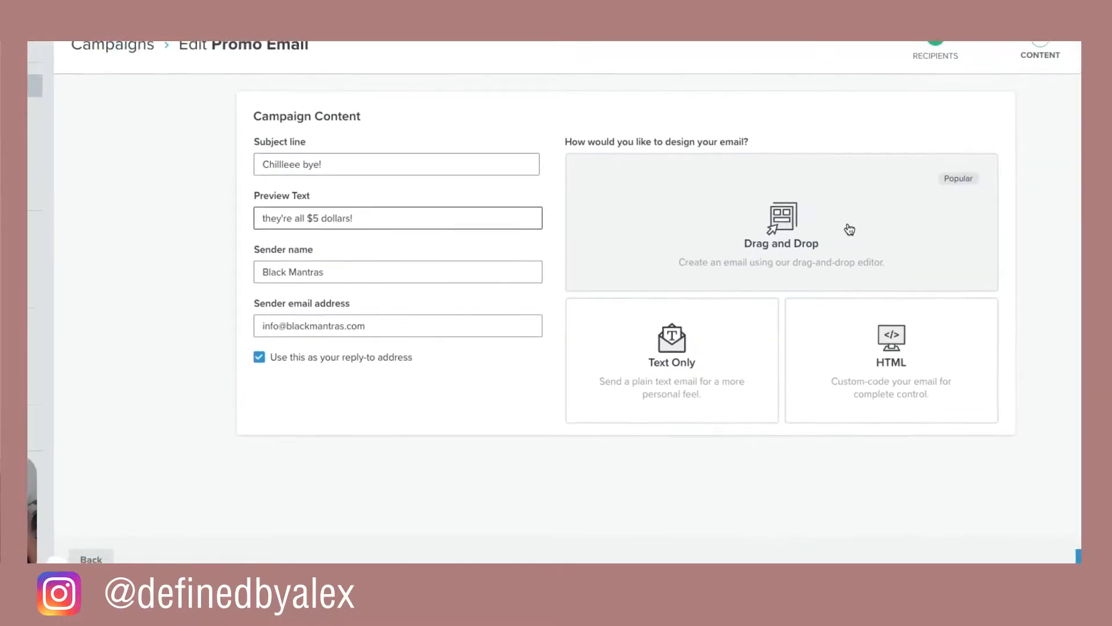
Choose the drag-and-drop design method and look through the themed template library.
click(825, 249)
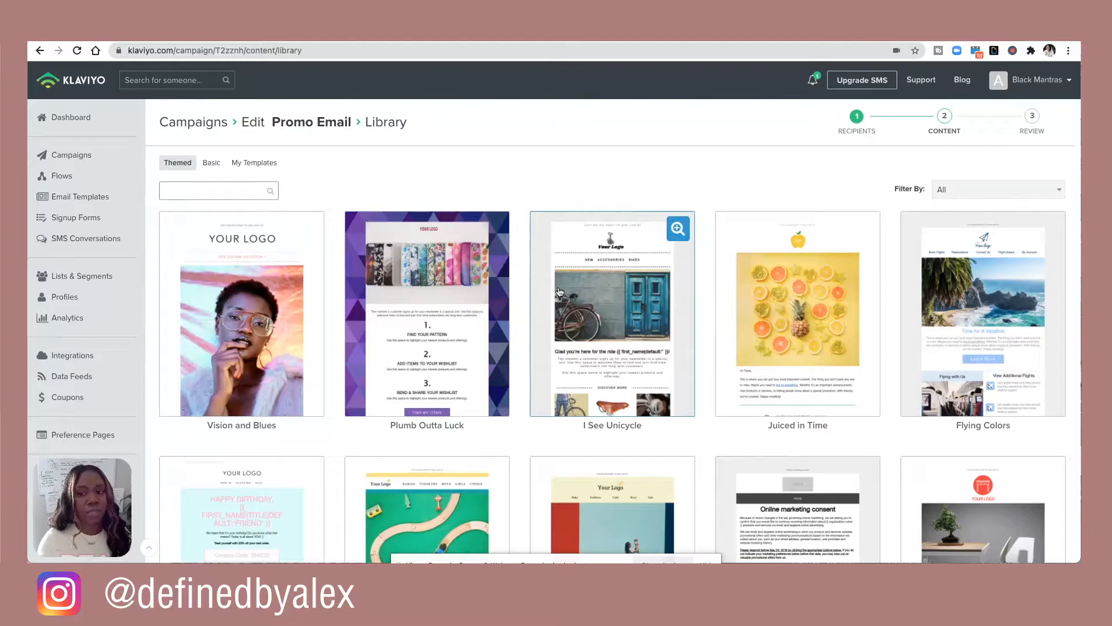
scroll(559, 291, down, 8)
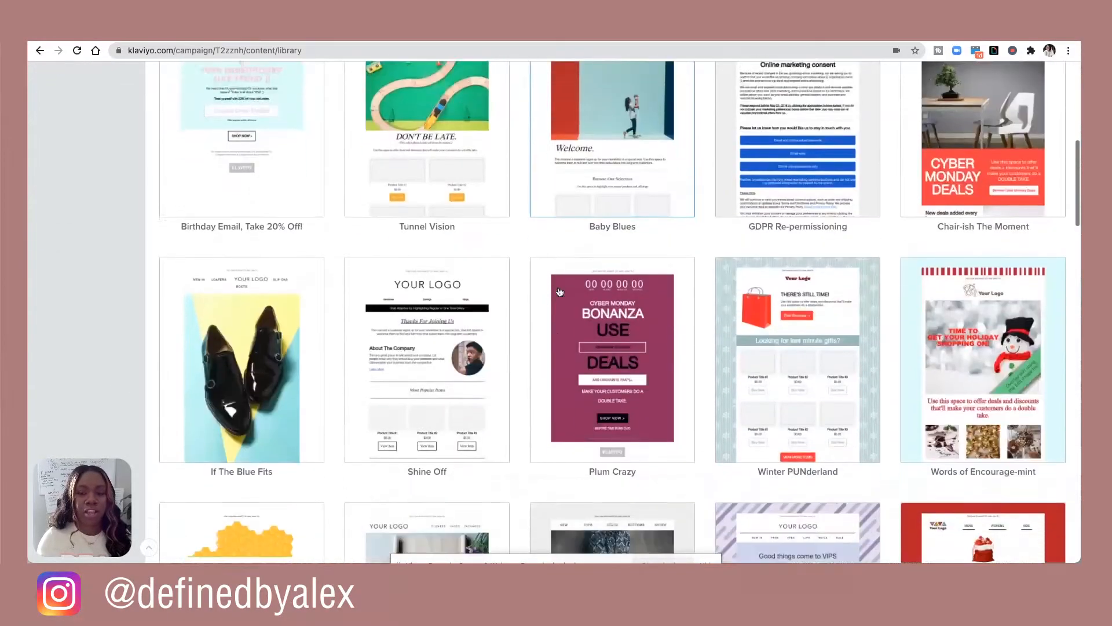
scroll(559, 292, down, 7)
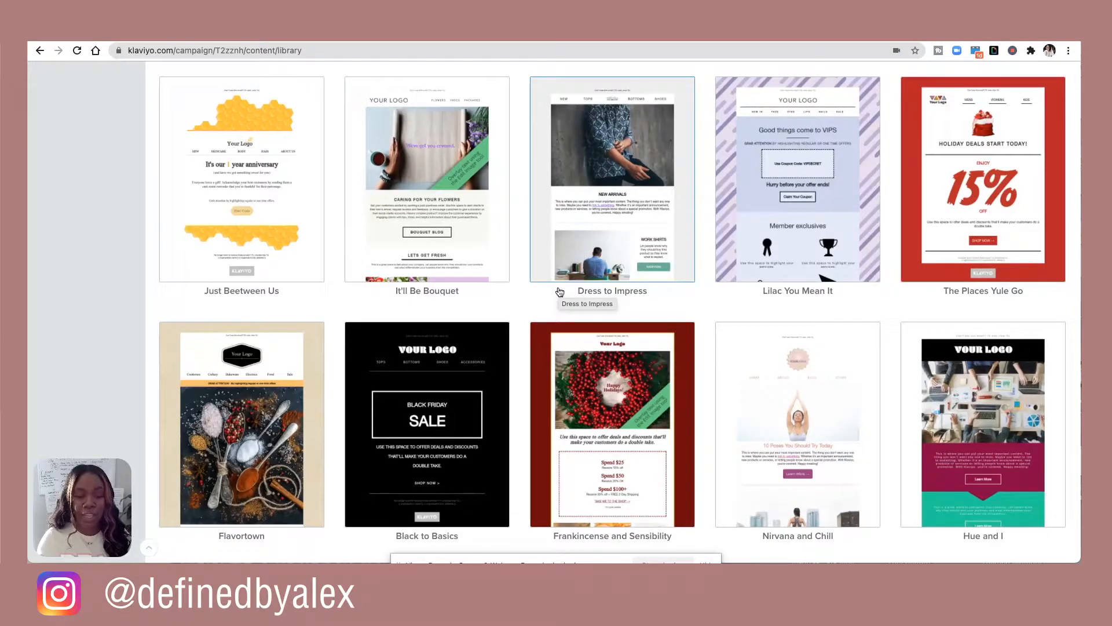
scroll(560, 292, down, 10)
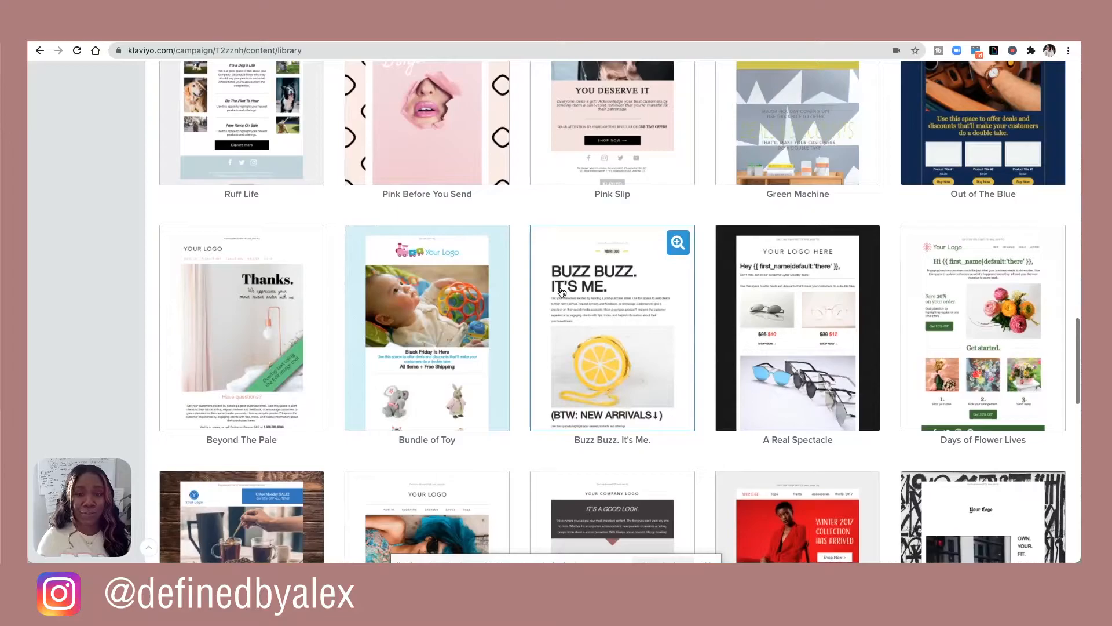
scroll(559, 291, down, 8)
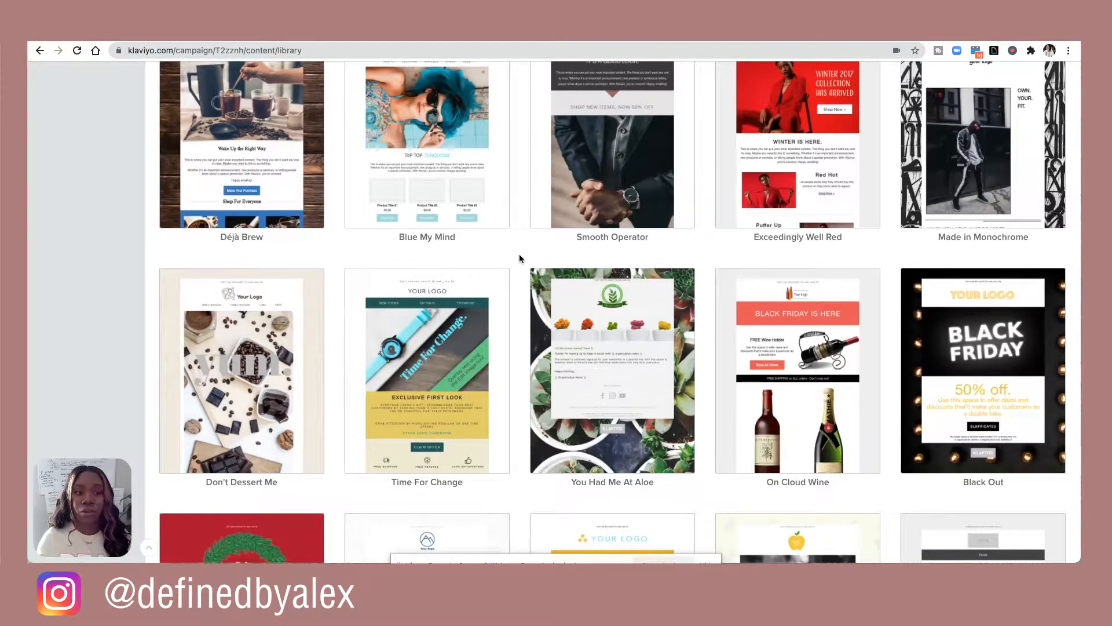
scroll(520, 258, down, 10)
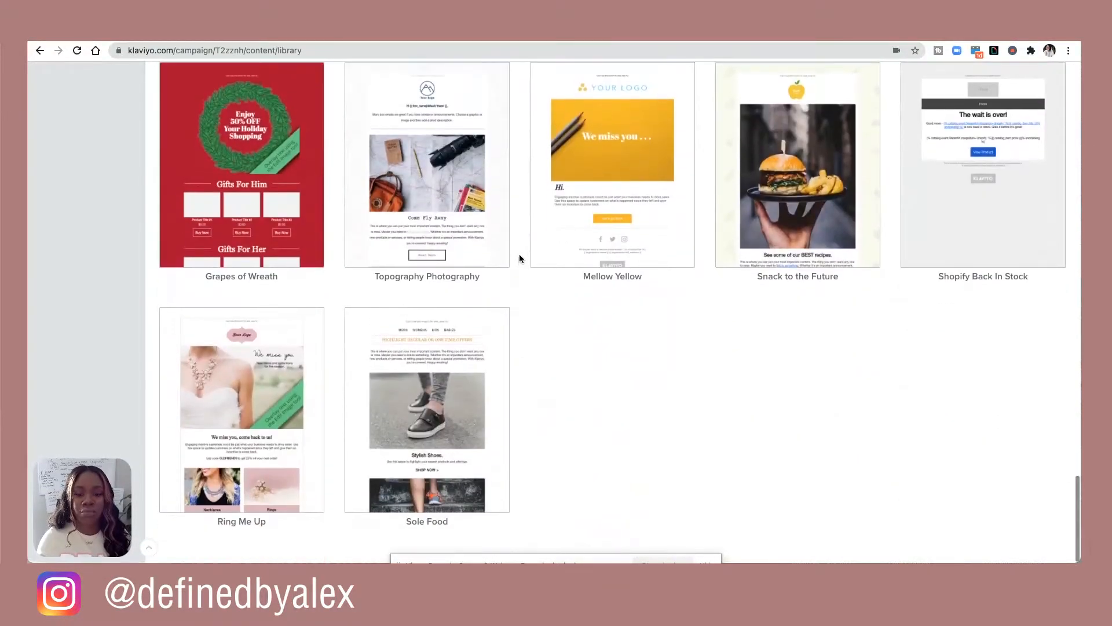
scroll(520, 256, up, 10)
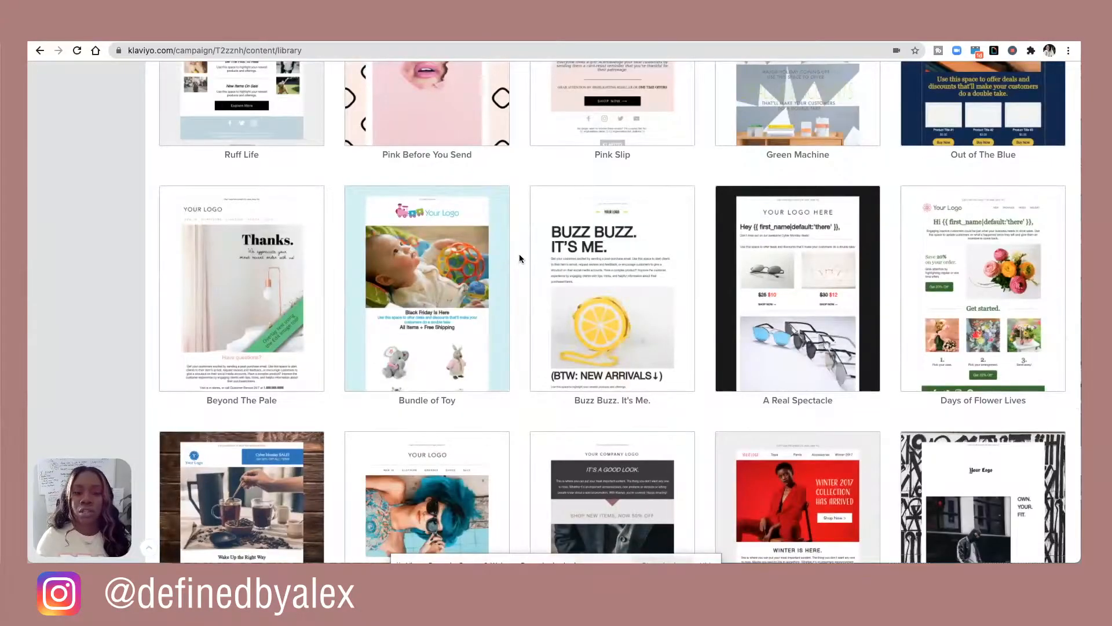
scroll(519, 258, up, 6)
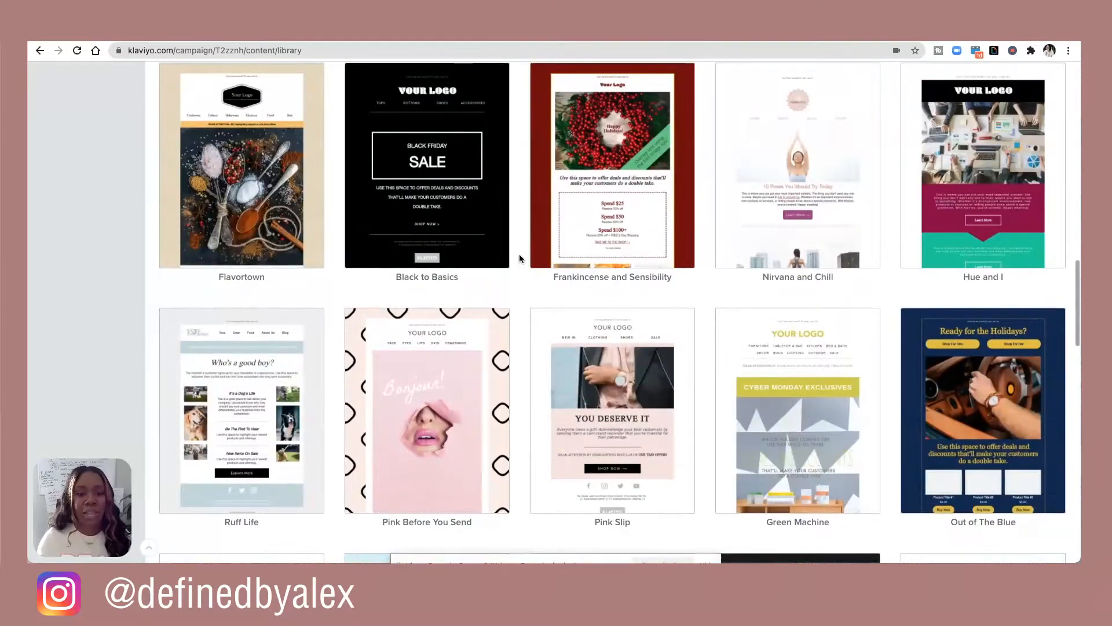
scroll(520, 258, up, 6)
scroll(519, 259, up, 5)
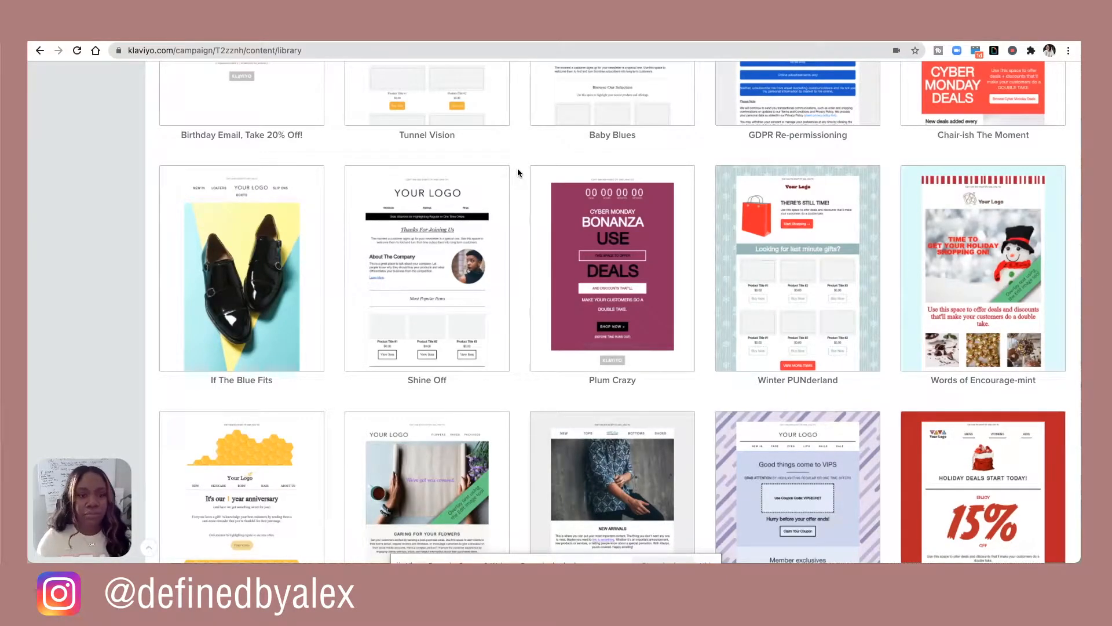
scroll(516, 197, up, 6)
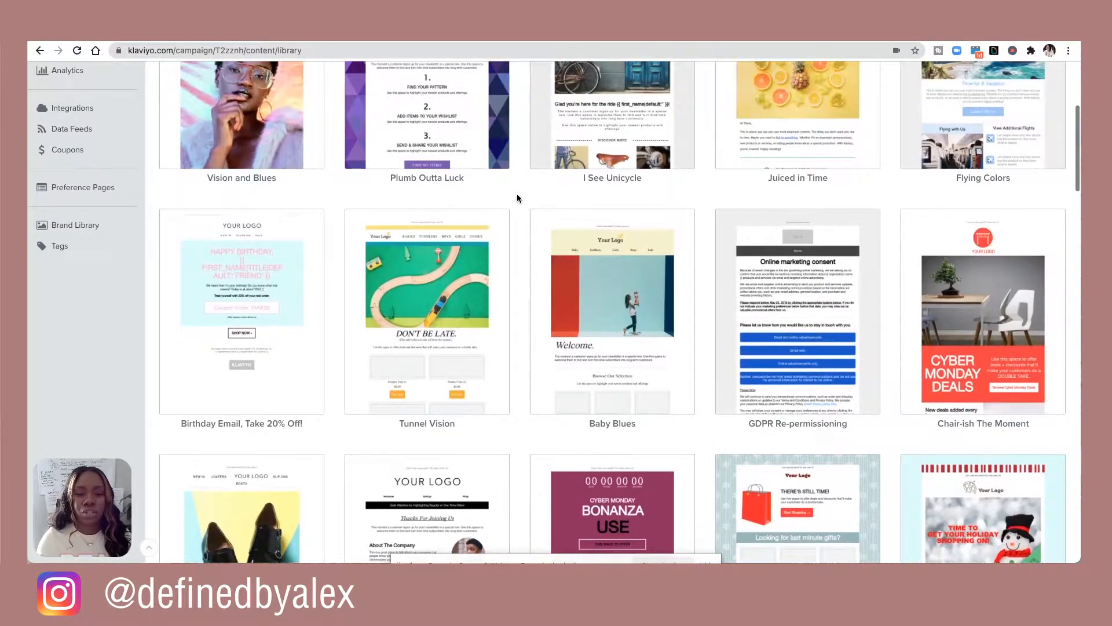
scroll(517, 195, up, 2)
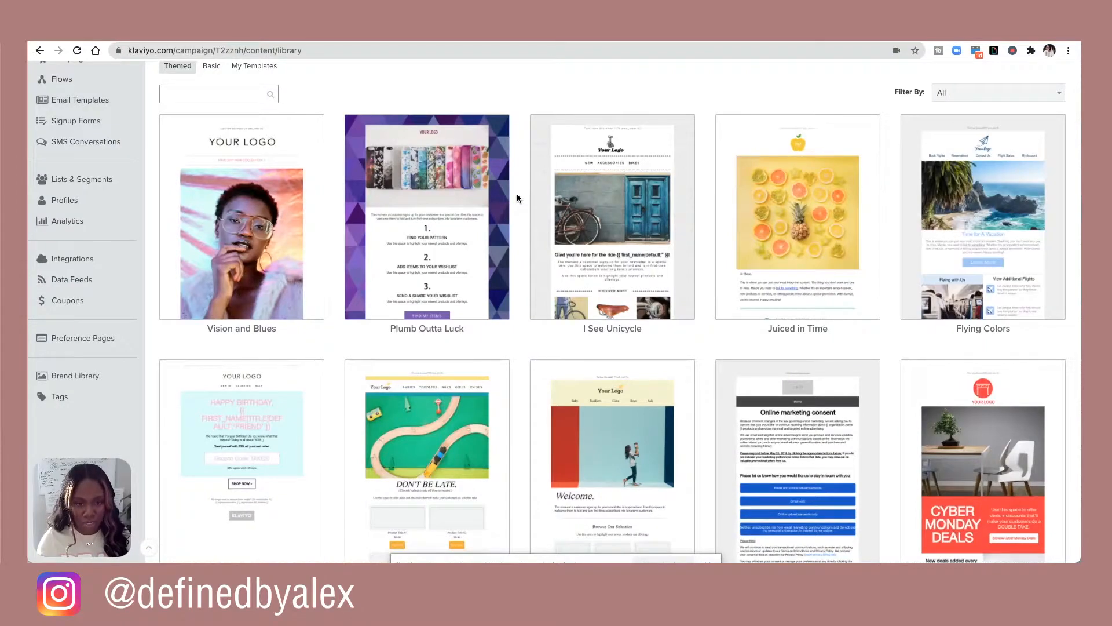
mouse_move(210, 216)
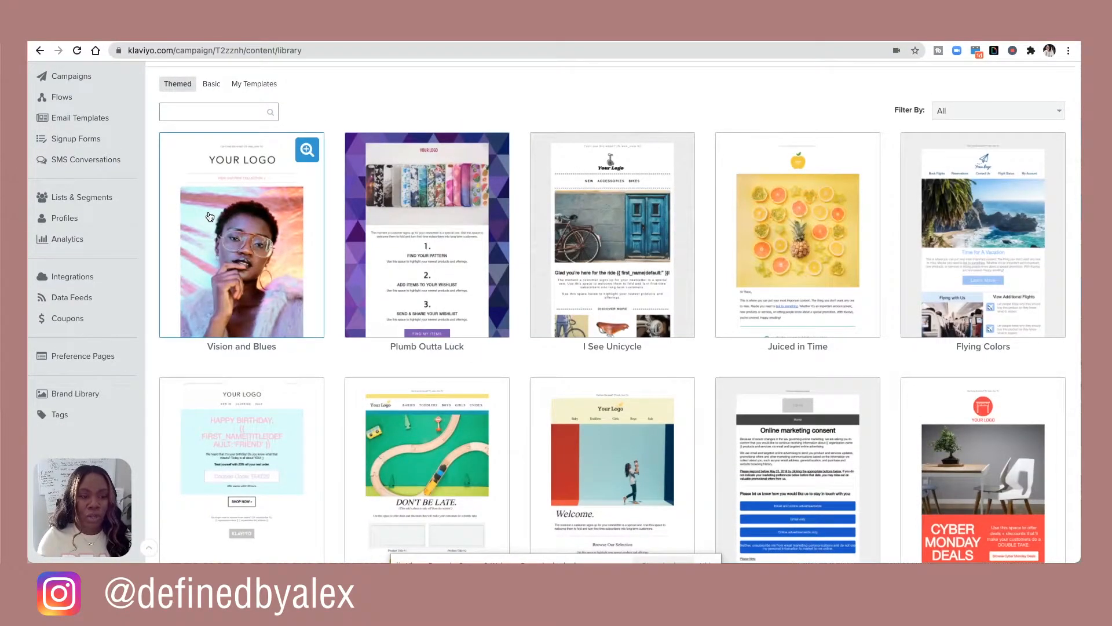
scroll(210, 217, up, 1)
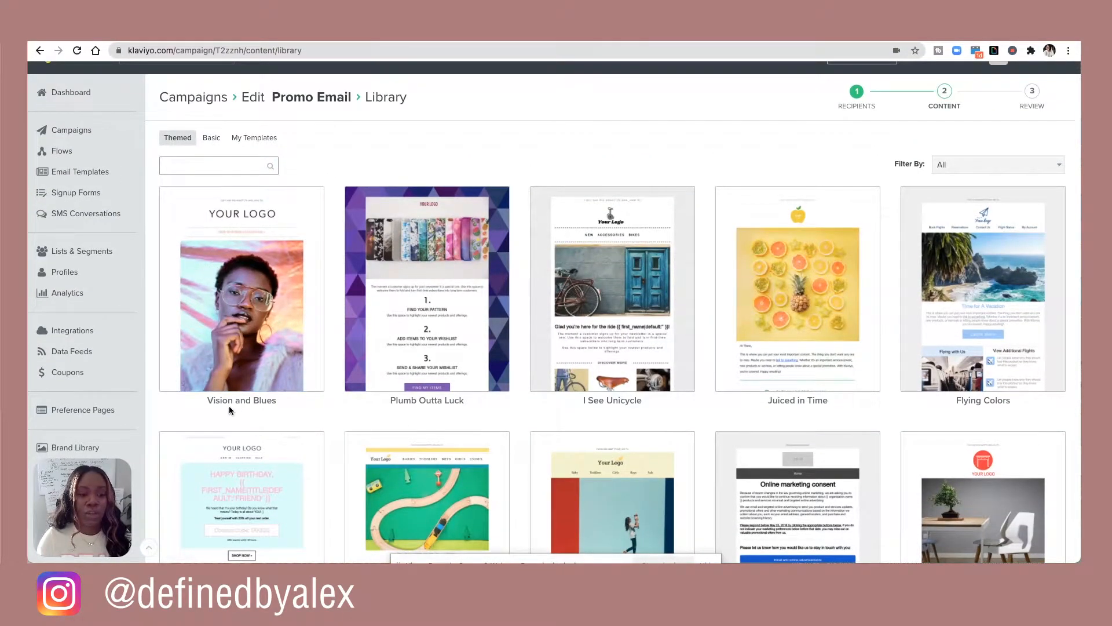
mouse_move(266, 326)
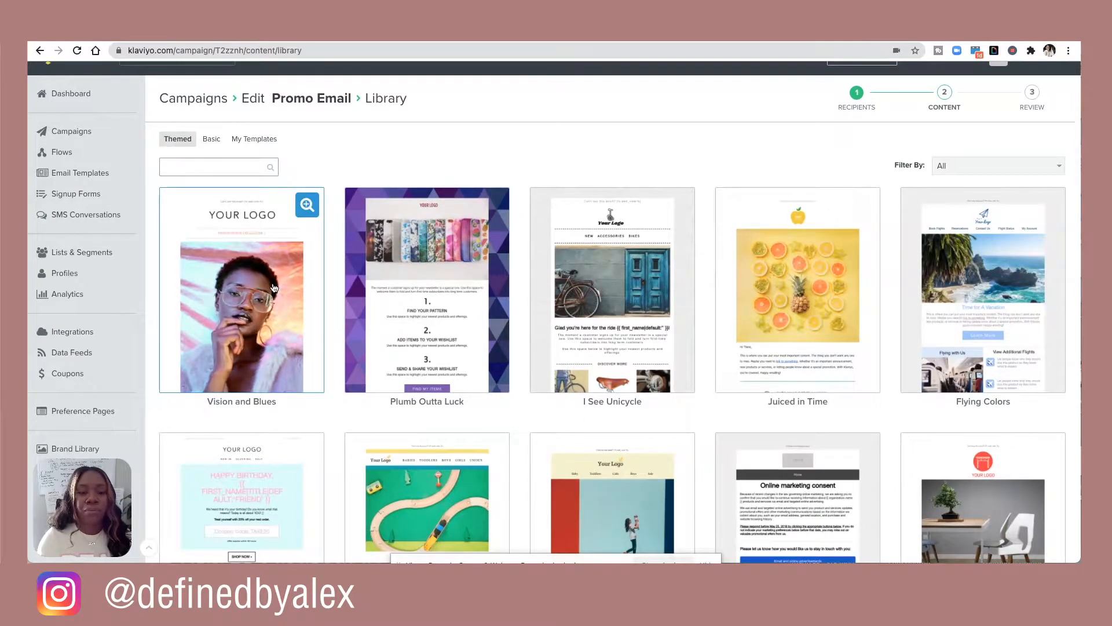
Check the account's own saved templates, and start the email from the themed template "Vision and Blues".
click(253, 143)
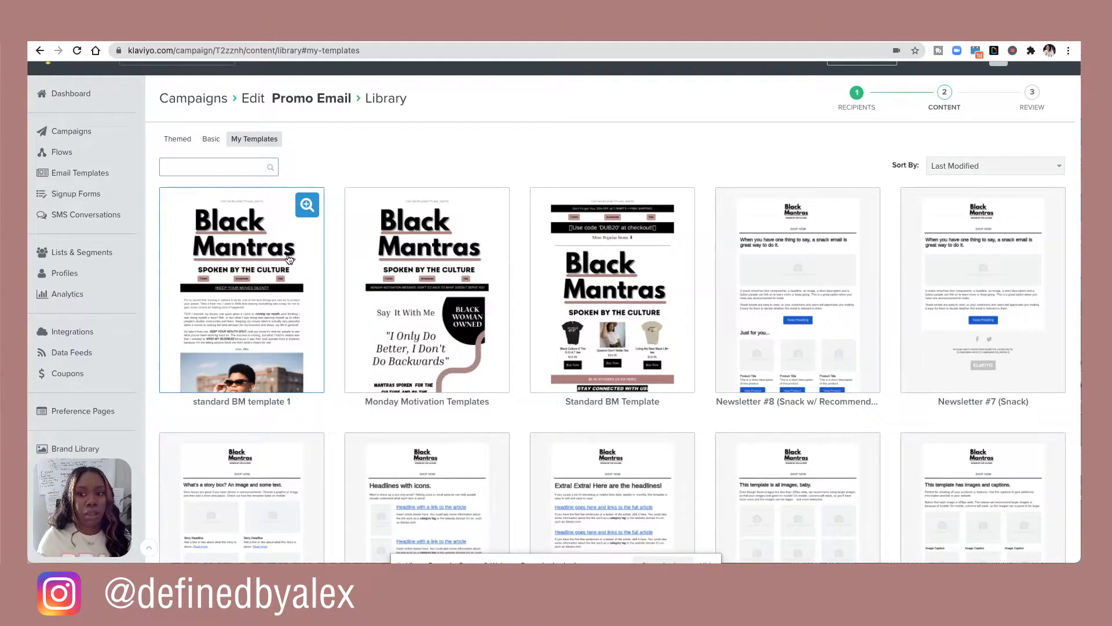
click(180, 144)
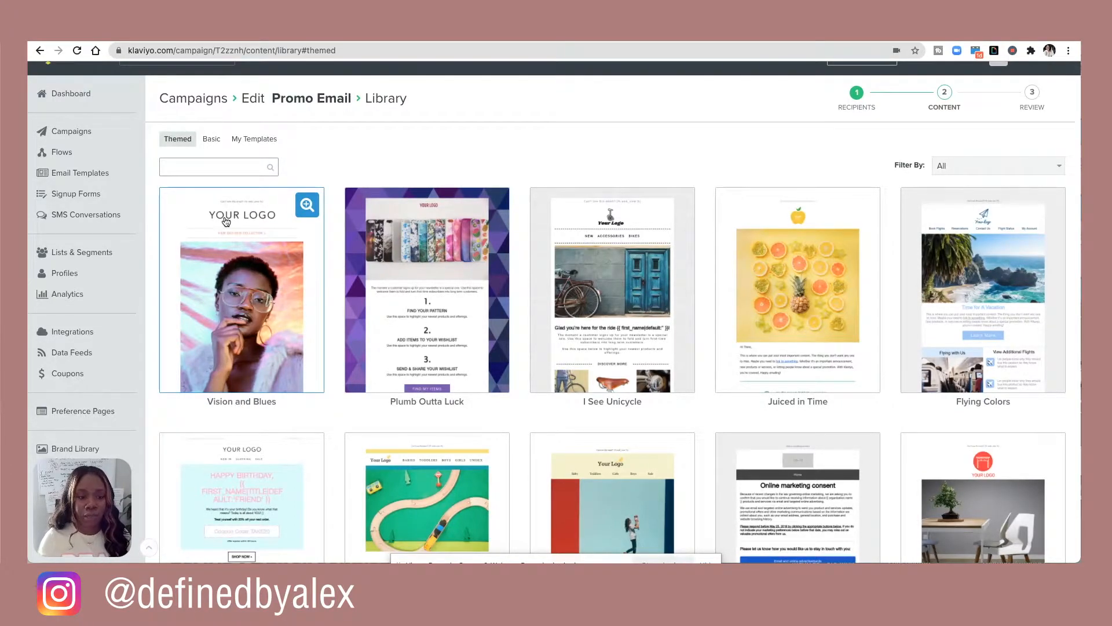
click(234, 252)
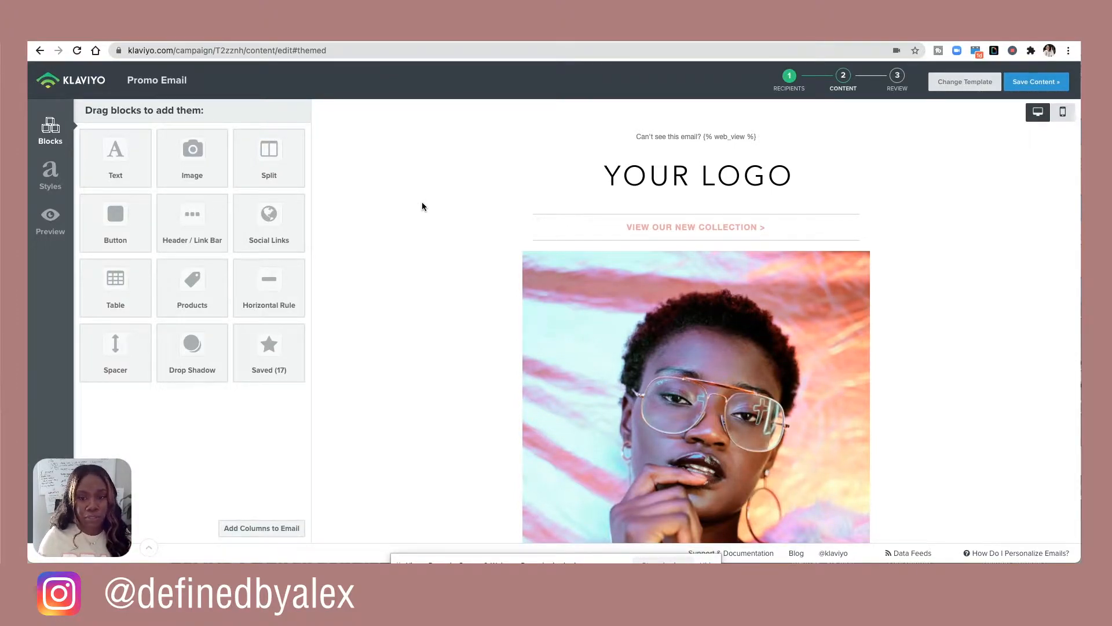
Delete the large portrait image block below the "View our new collection" link.
click(601, 313)
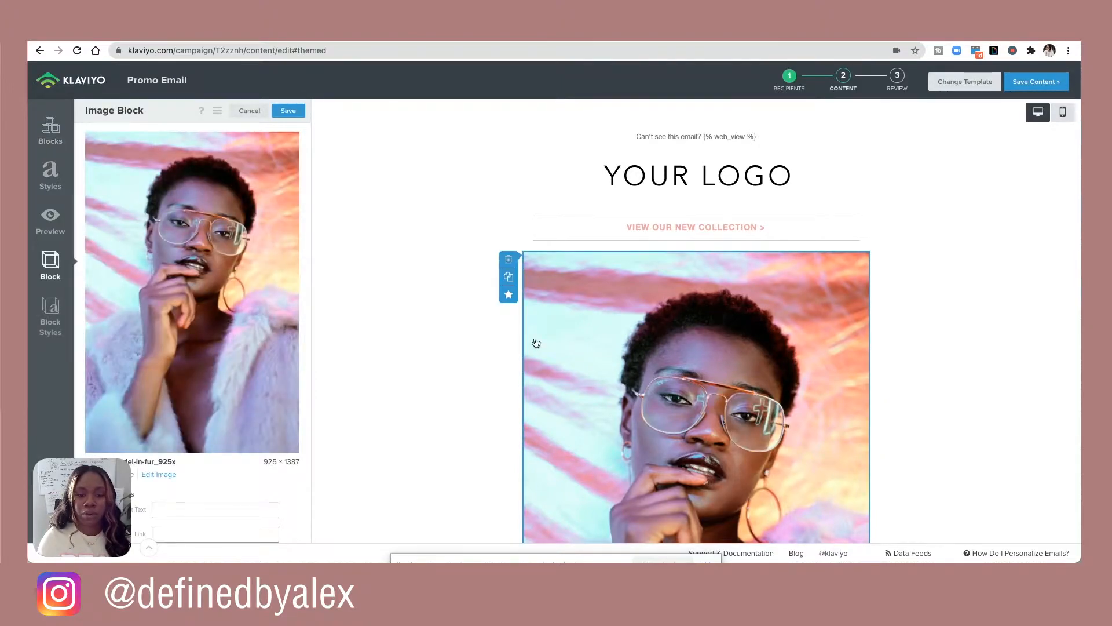
click(508, 258)
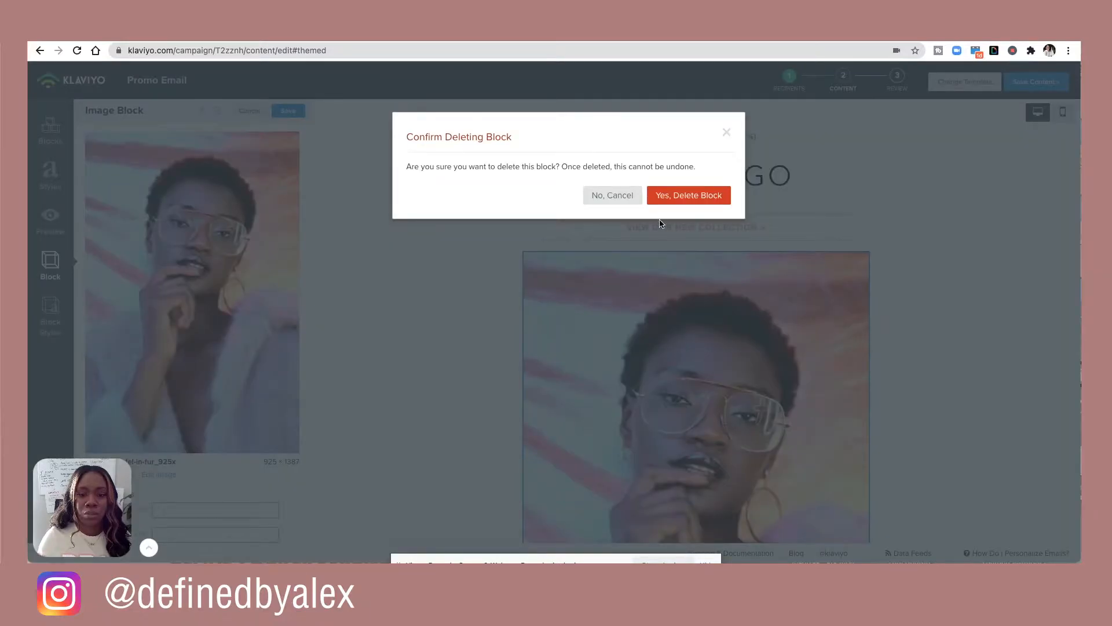
click(670, 197)
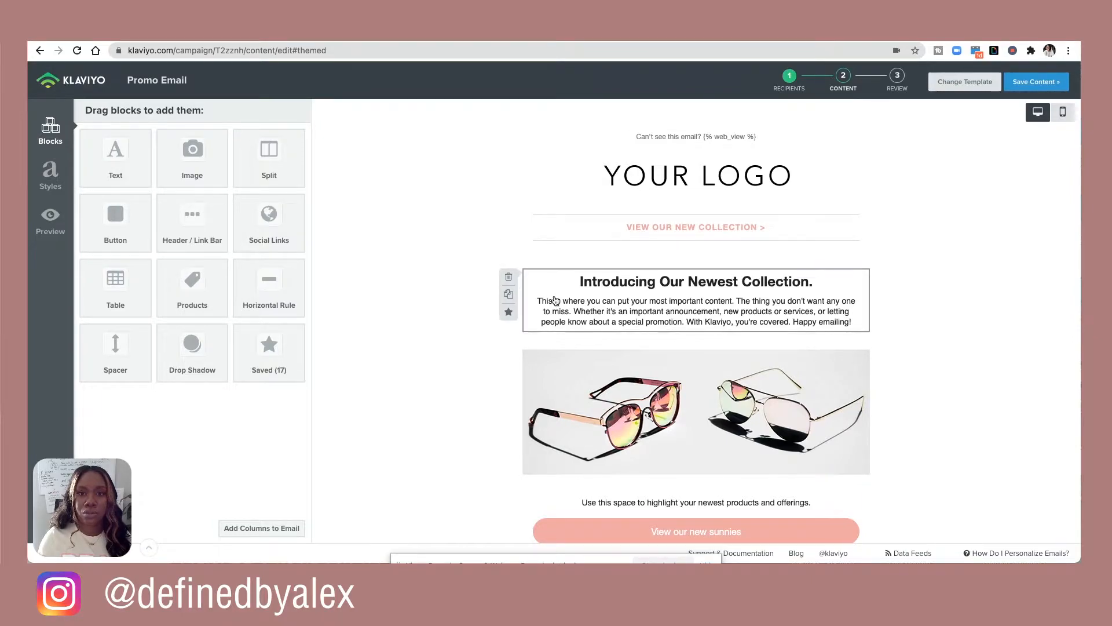
Duplicate the "View our new sunnies" button block and delete the copy.
scroll(558, 309, down, 2)
scroll(559, 306, down, 5)
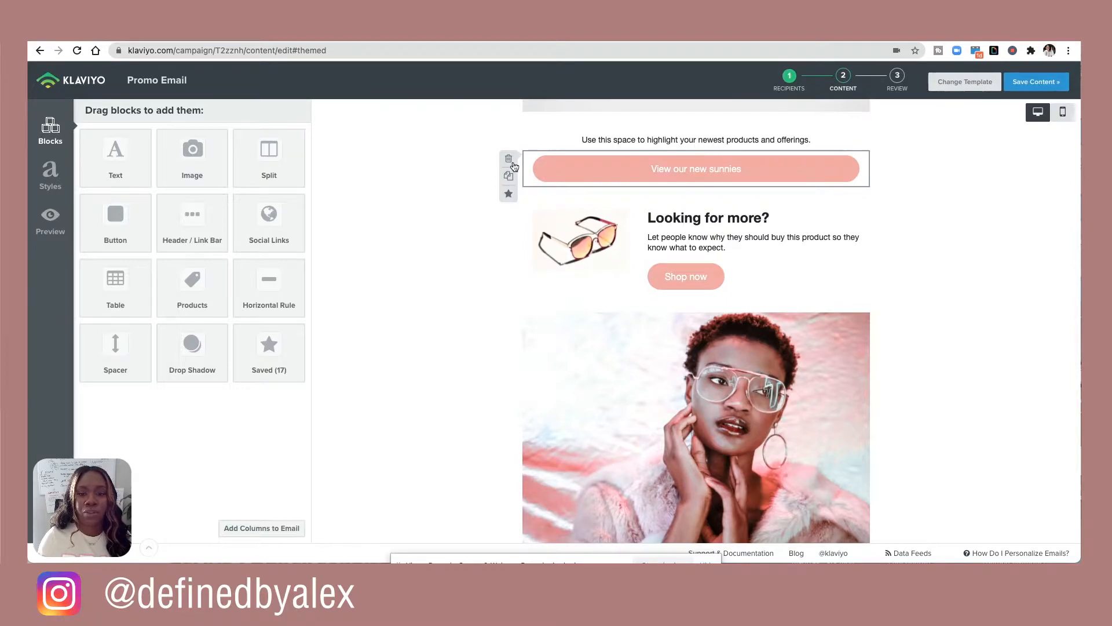
click(509, 175)
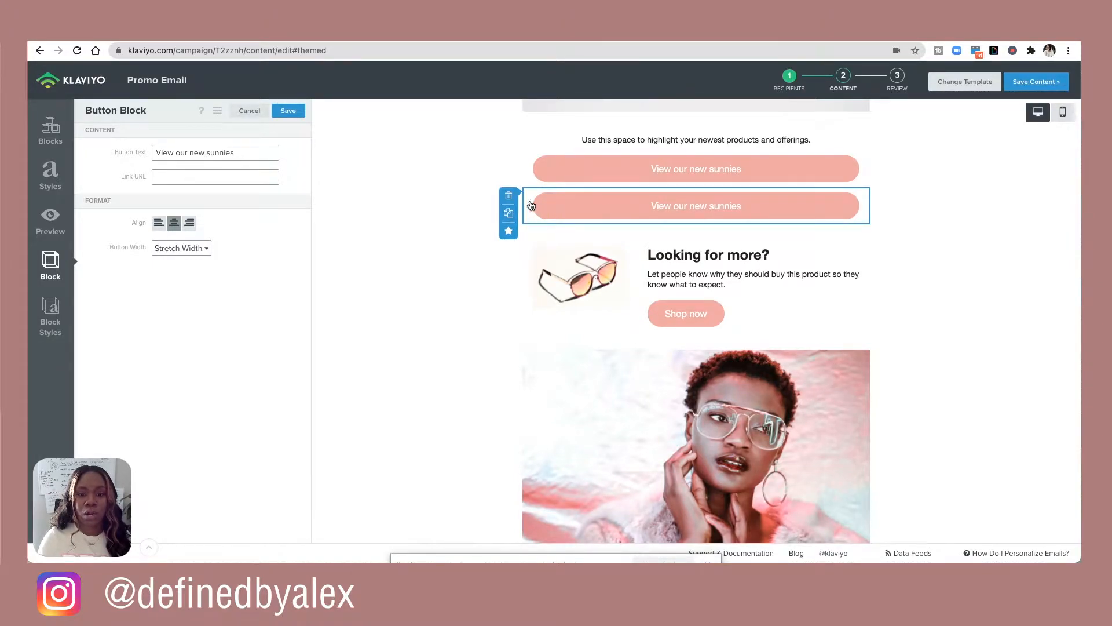
click(509, 196)
click(698, 197)
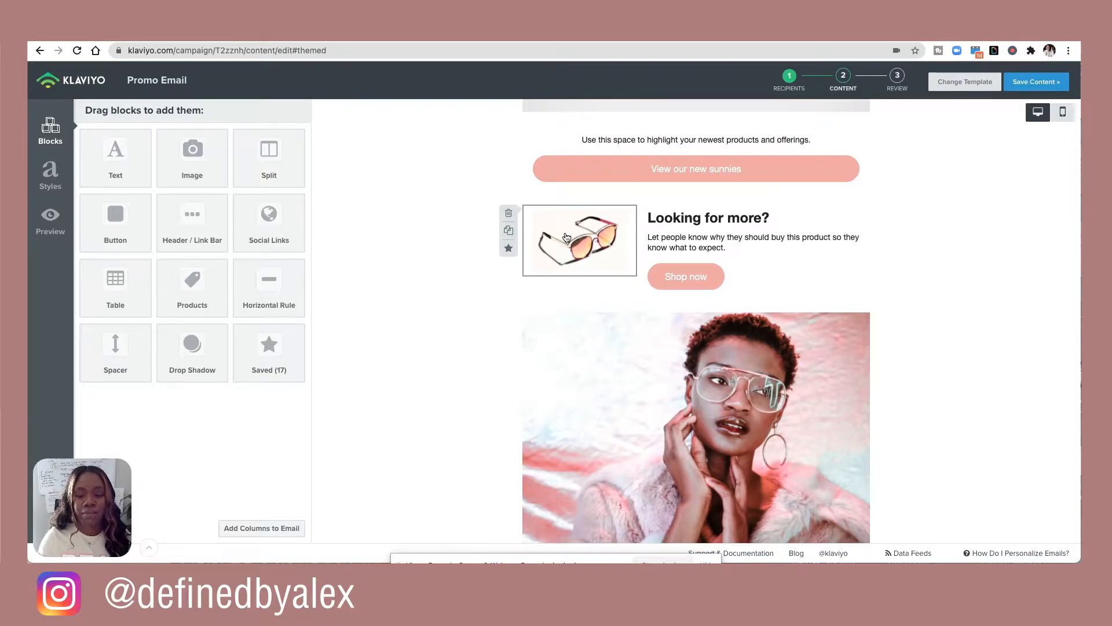
Delete the small sunglasses image, the "Looking for more?" text and the "Shop now" button from the email.
scroll(567, 240, down, 1)
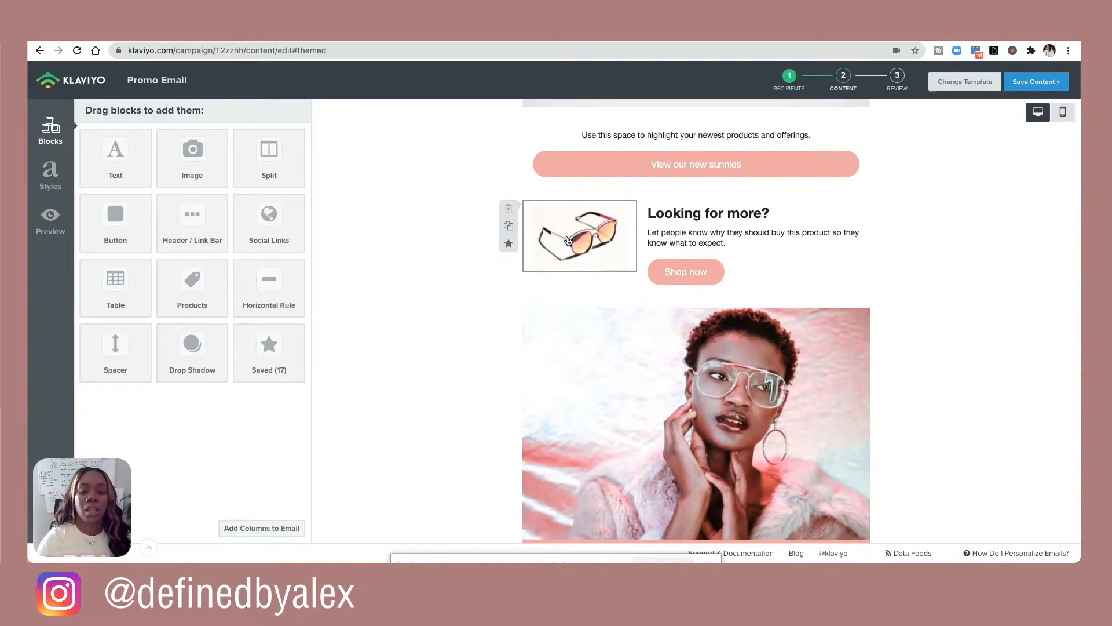
click(509, 208)
click(672, 195)
click(624, 208)
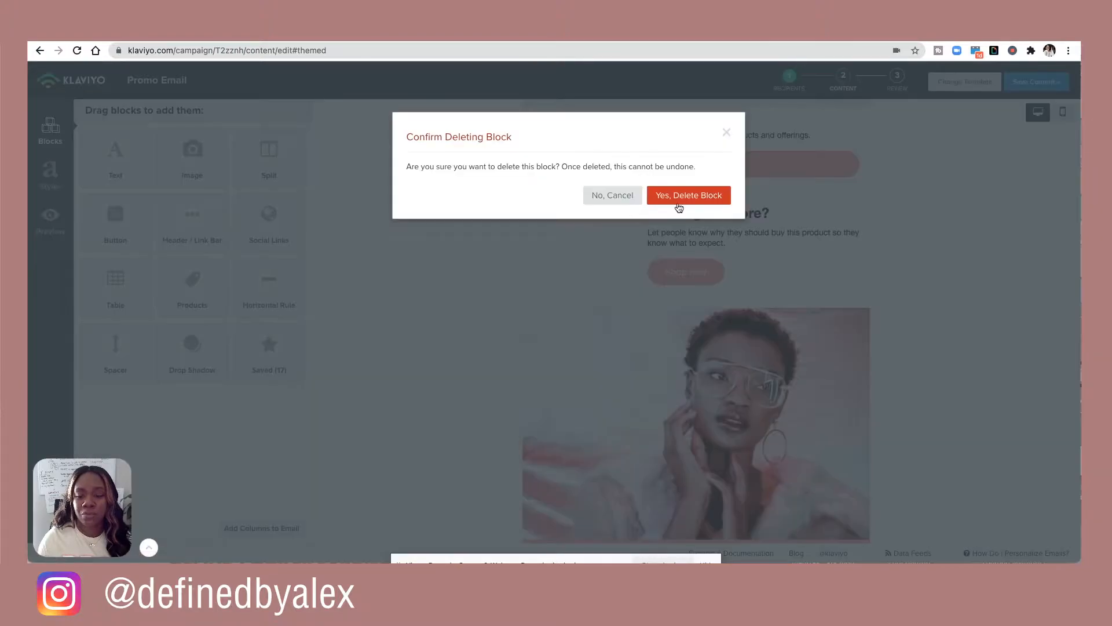
click(675, 195)
click(621, 210)
click(684, 195)
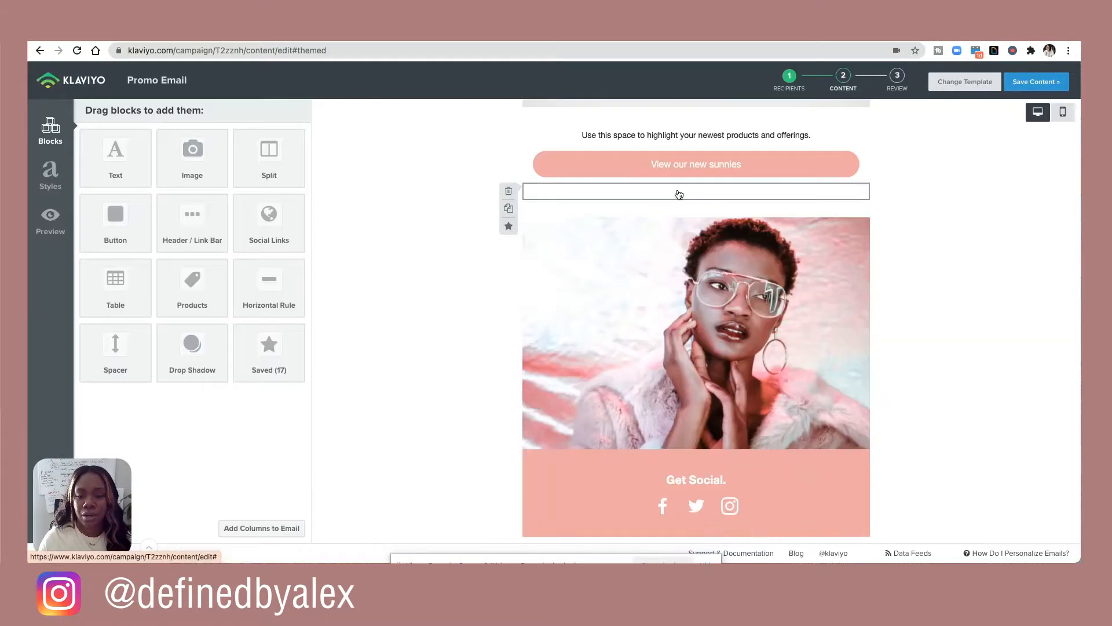
Delete the portrait image above the "Get Social." section and the wide image showing two pairs of sunglasses.
click(511, 225)
click(689, 195)
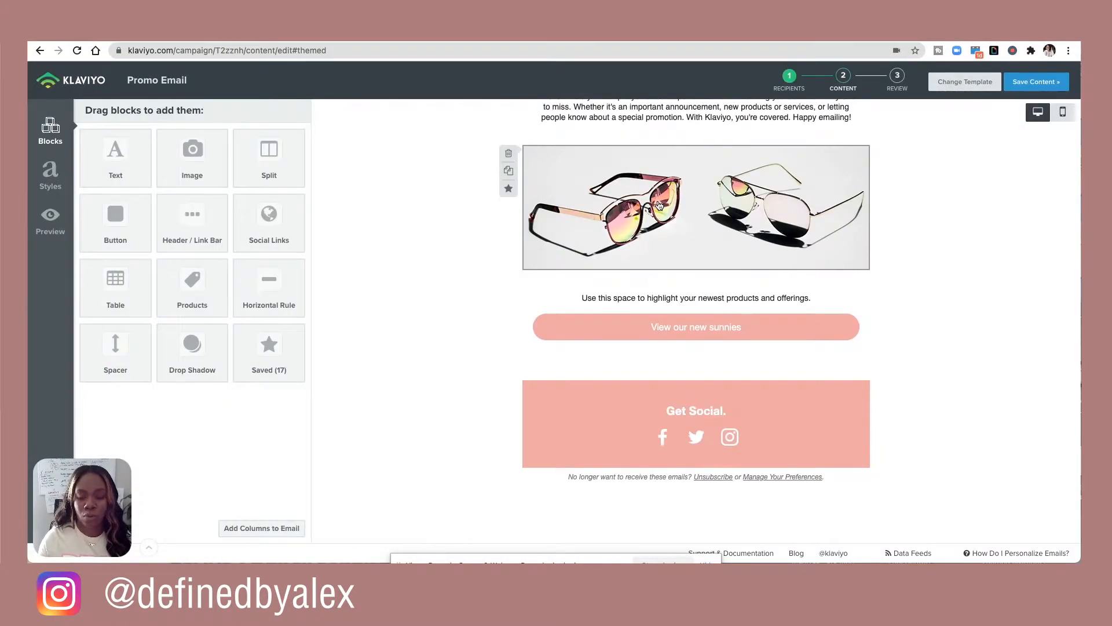
click(511, 153)
click(663, 195)
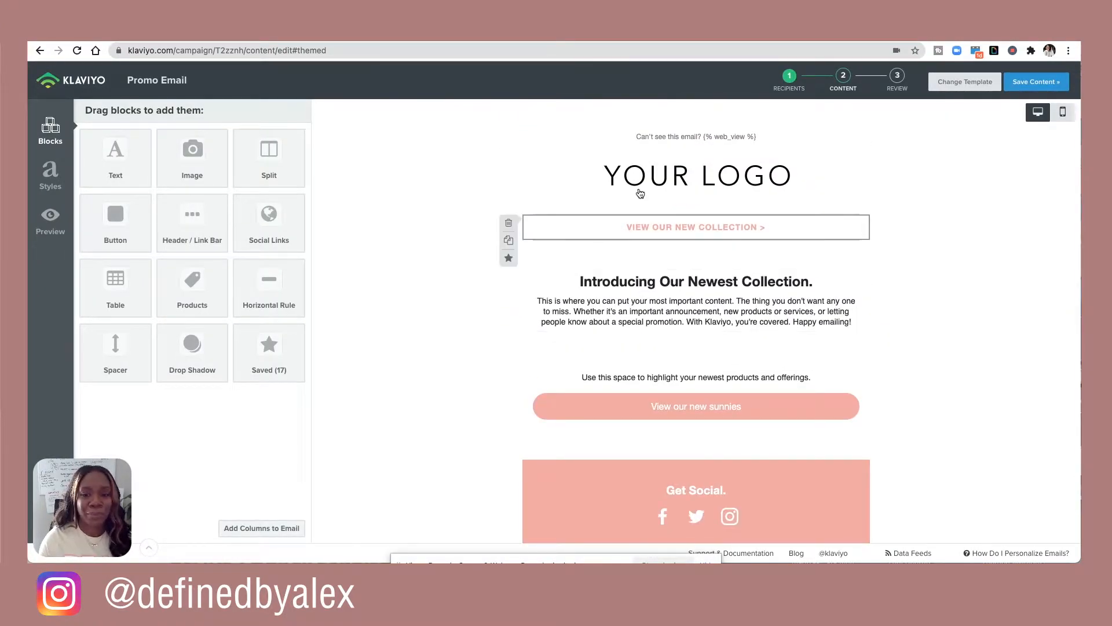
Replace the "YOUR LOGO" placeholder with the Black Mantras logo from the image library.
click(632, 174)
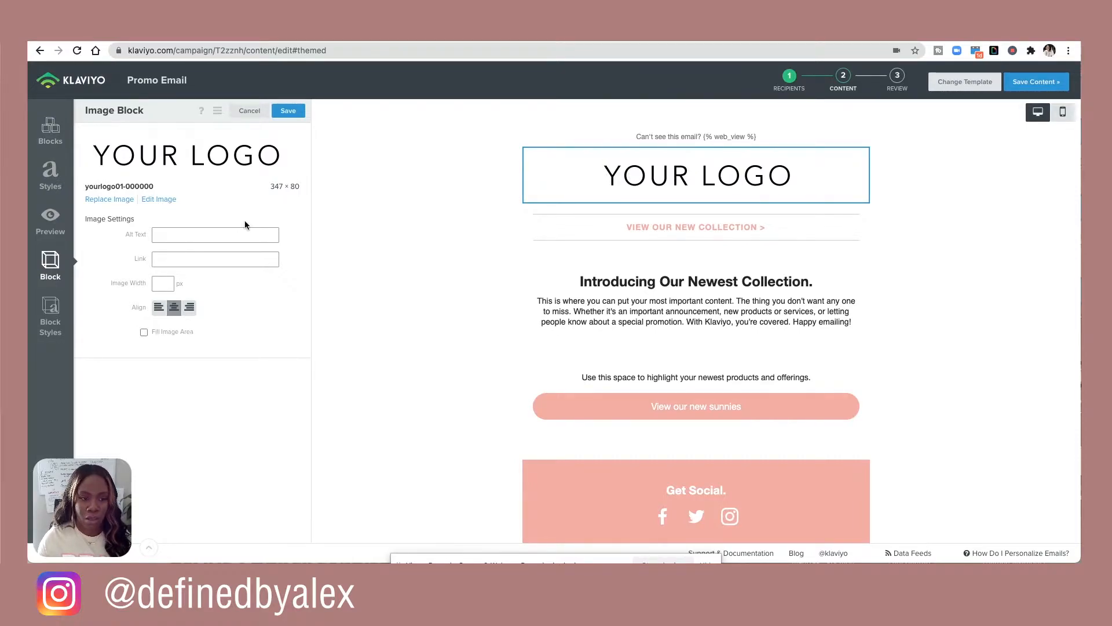
click(103, 200)
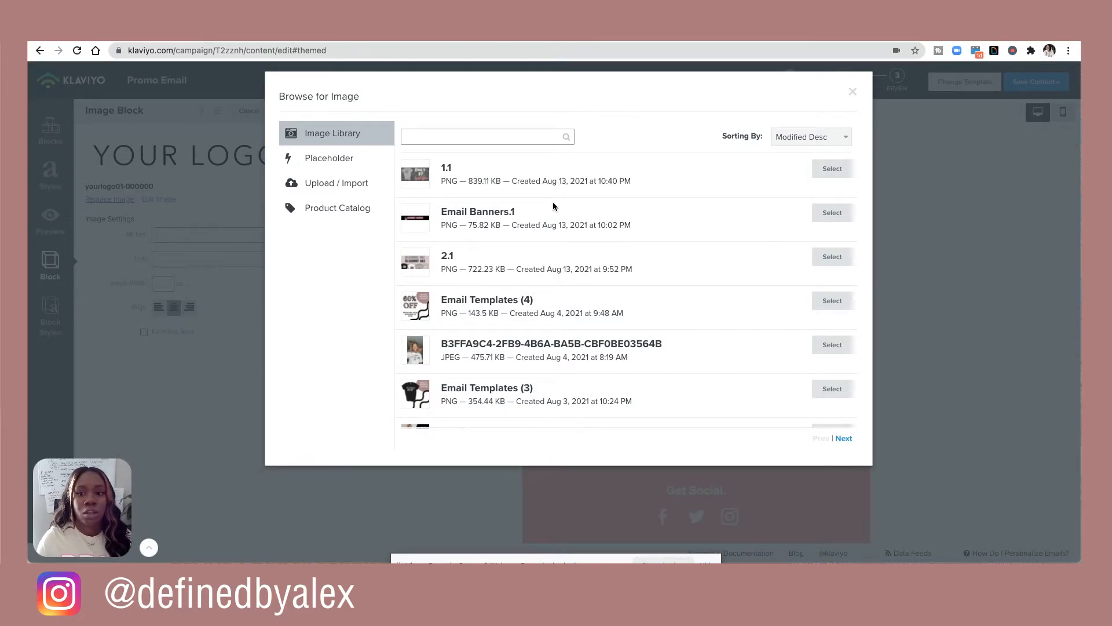
scroll(553, 201, down, 4)
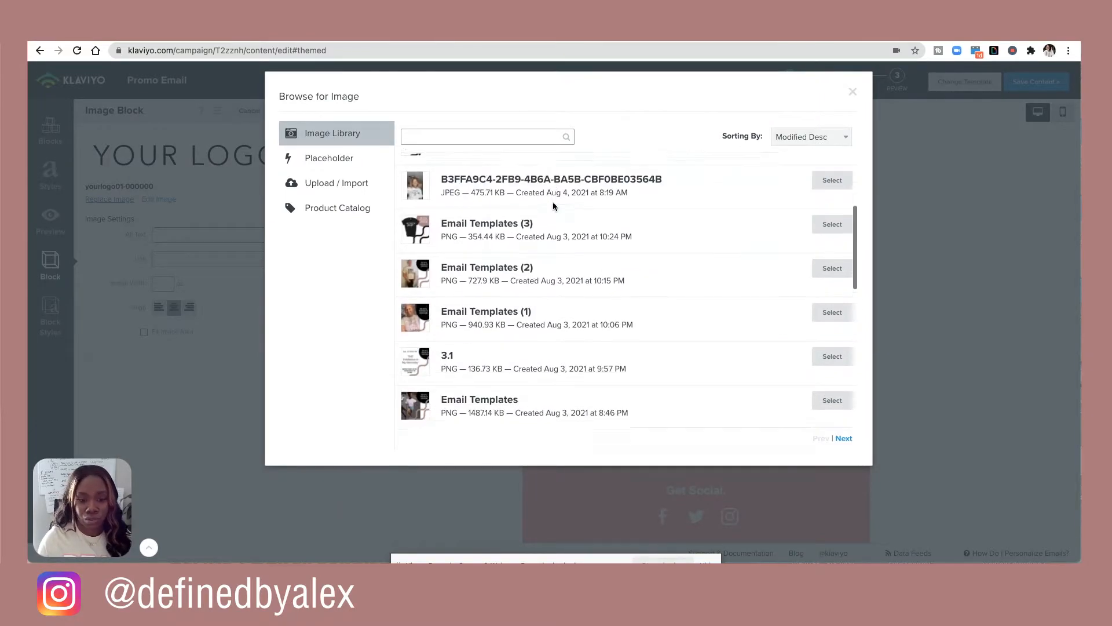
scroll(553, 206, down, 3)
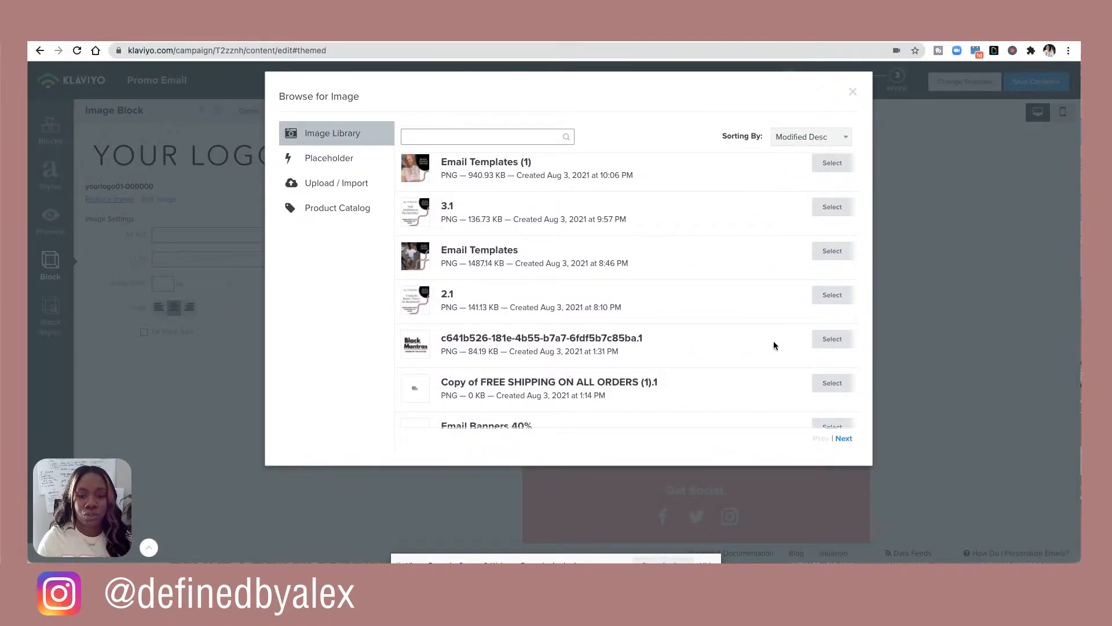
click(832, 339)
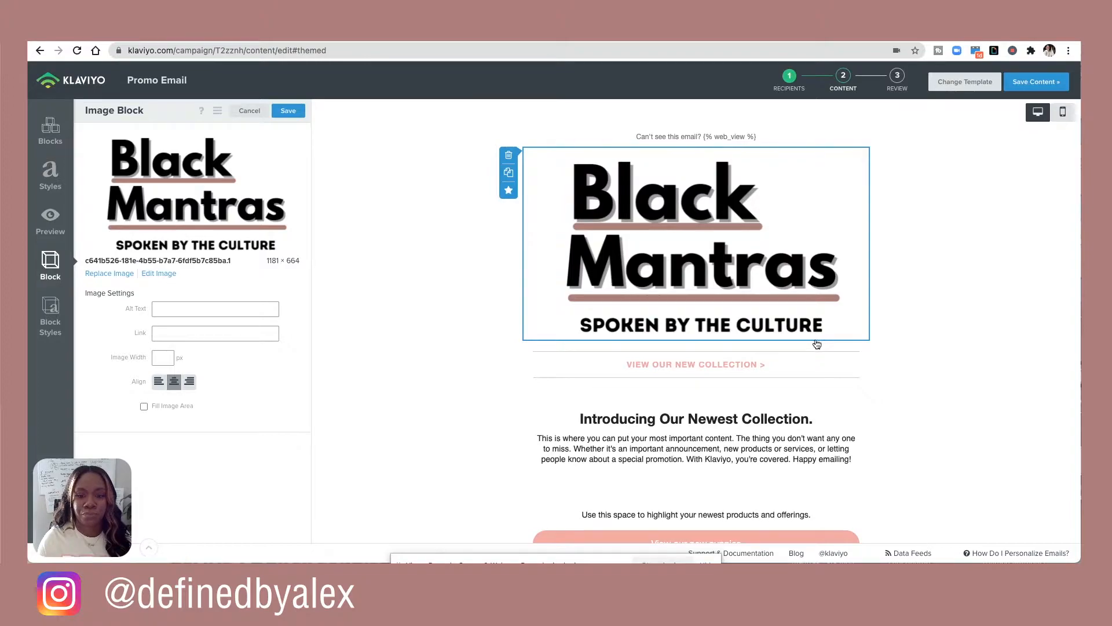
click(144, 408)
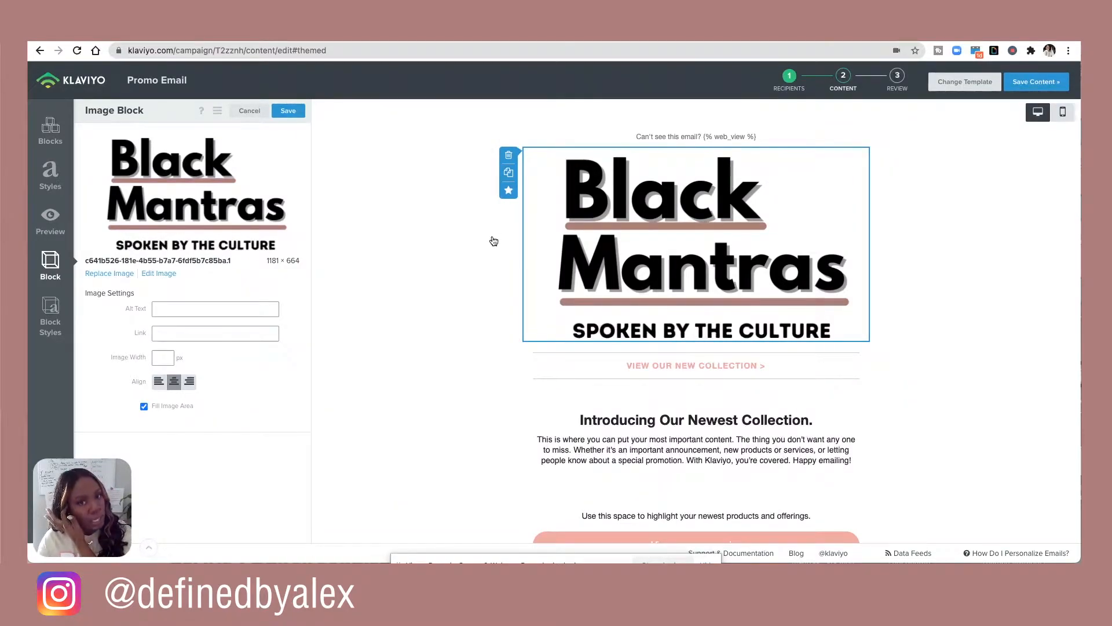
click(247, 335)
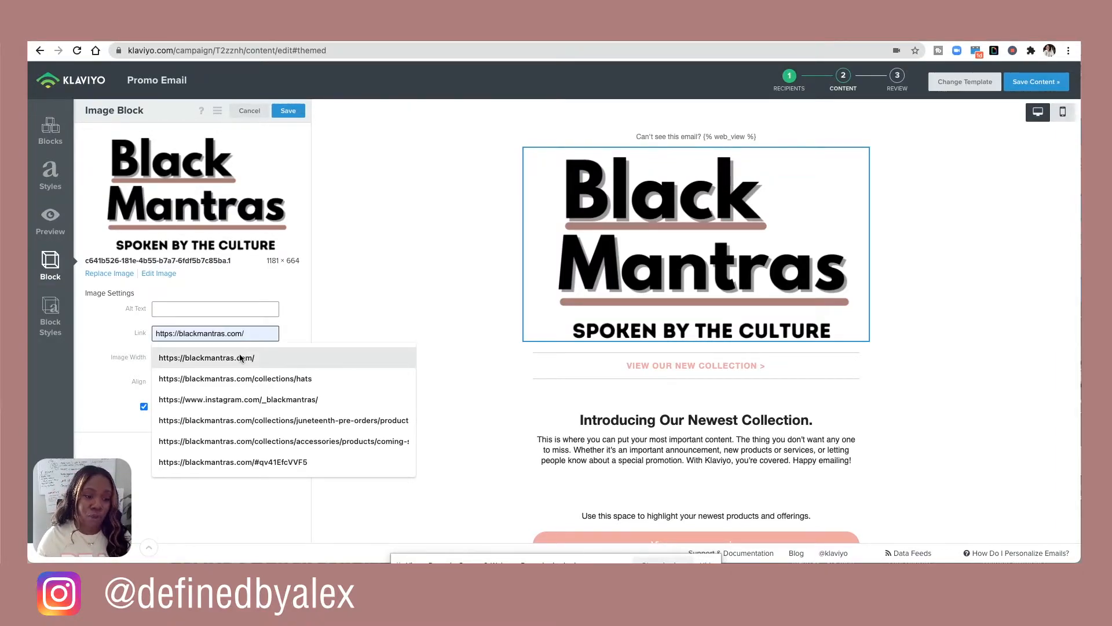
click(241, 358)
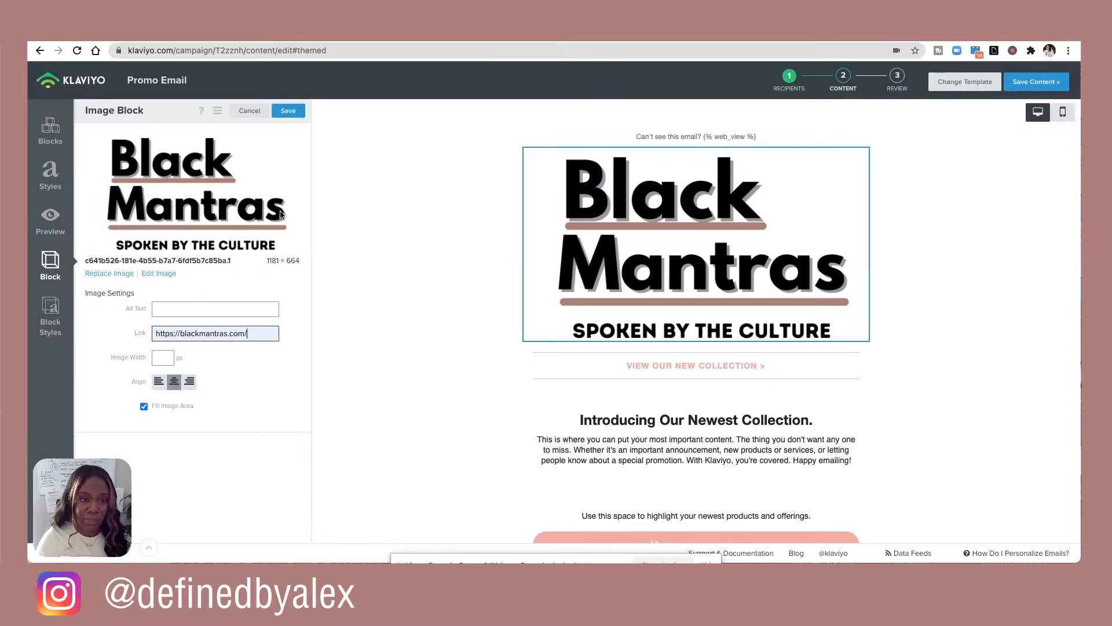
click(287, 111)
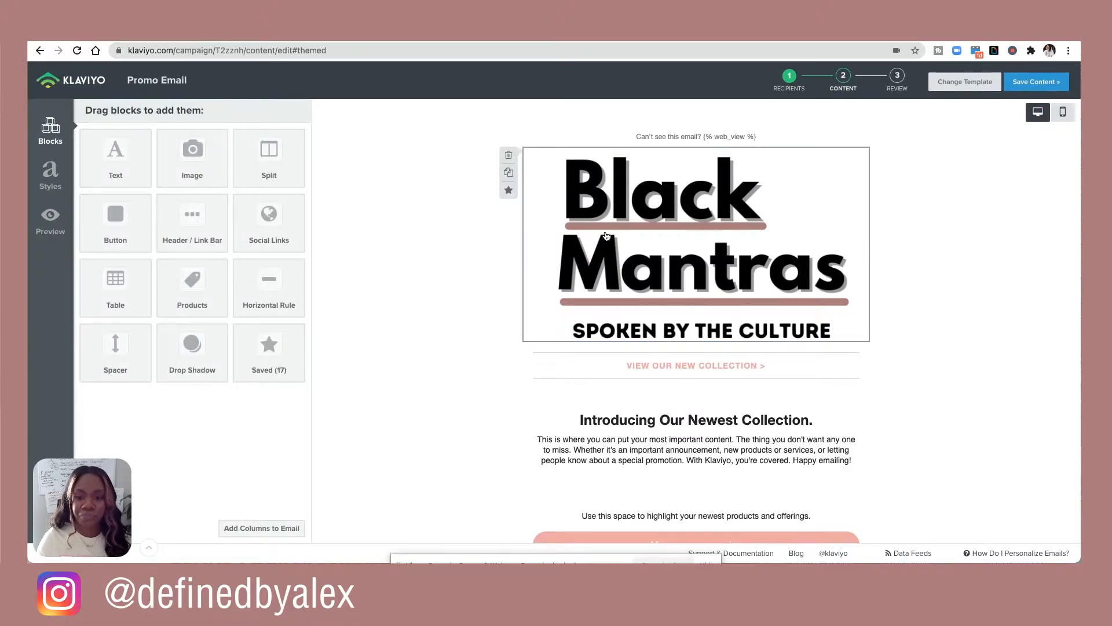
Set the background colour of the "VIEW OUR NEW COLLECTION >" button to black (070606).
scroll(668, 256, down, 2)
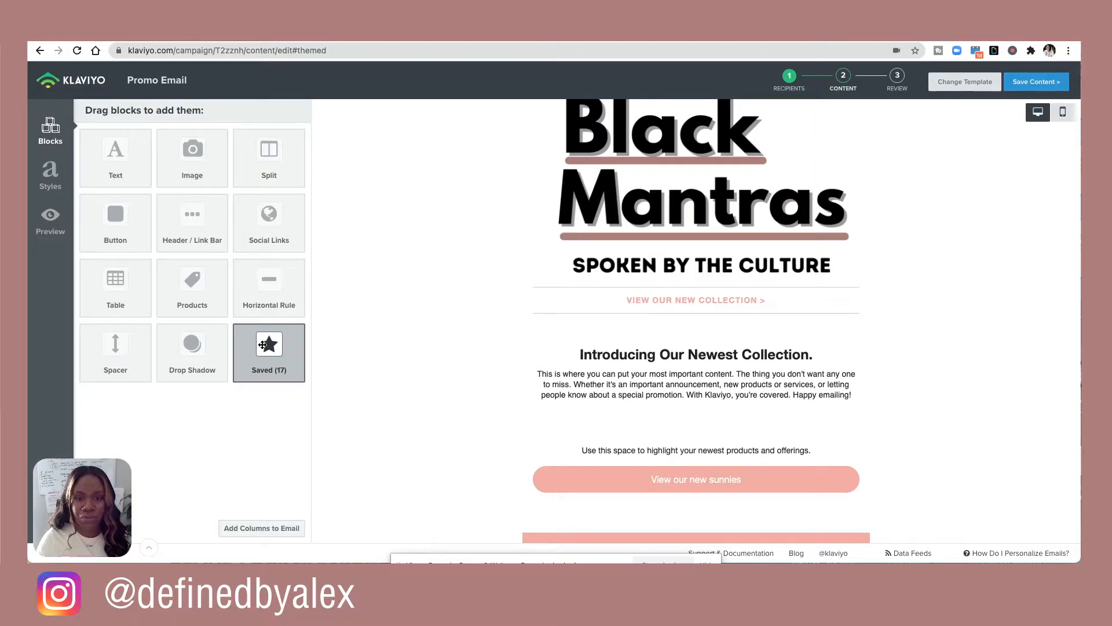
click(574, 308)
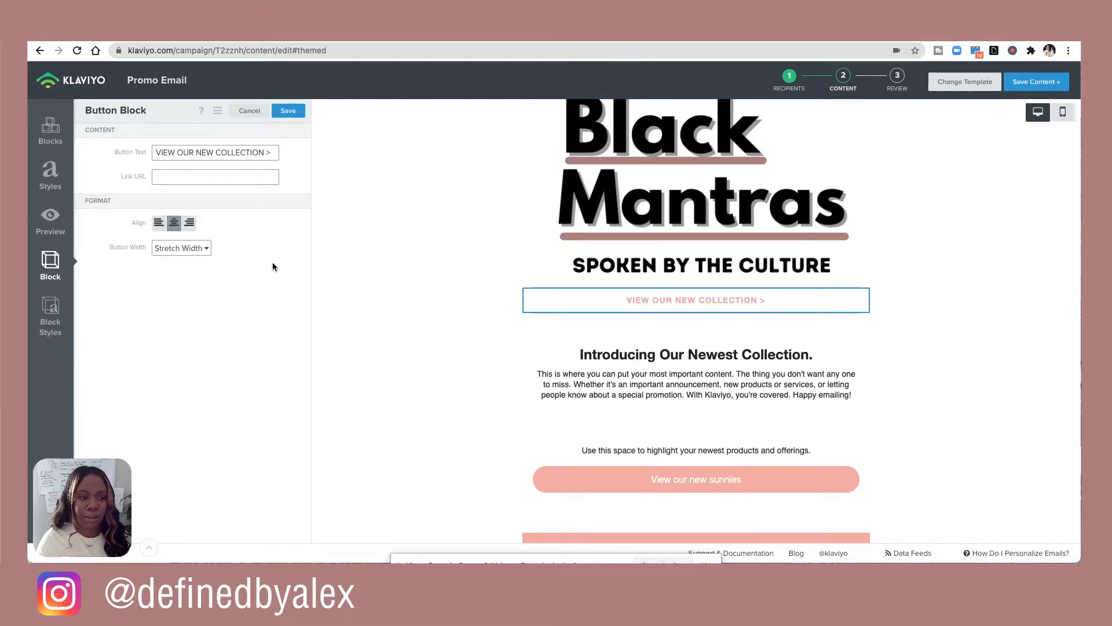
click(36, 310)
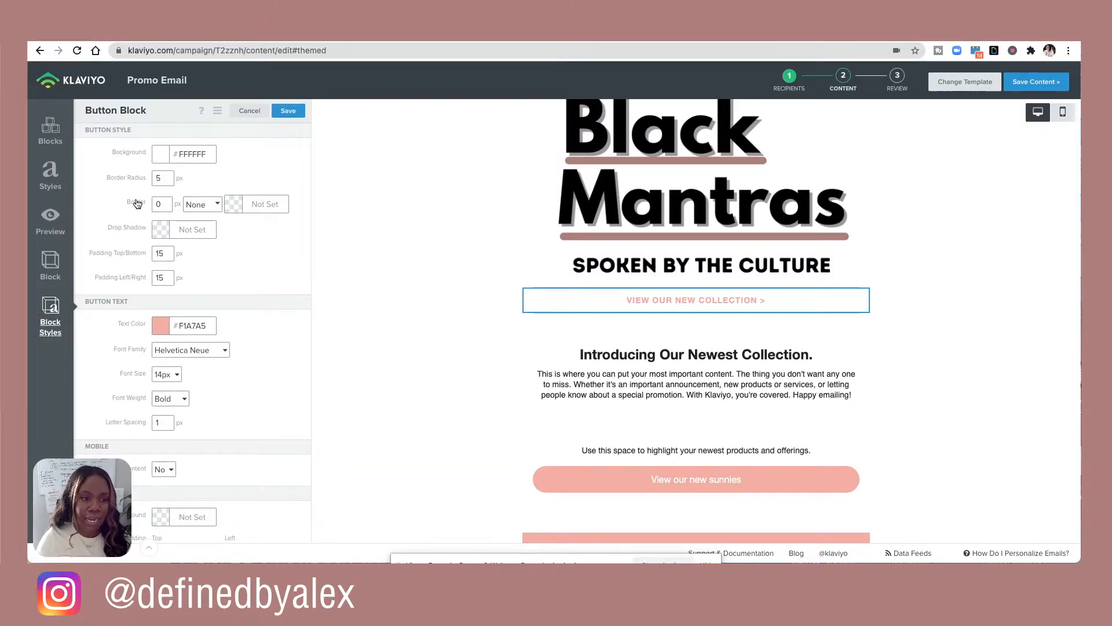
scroll(138, 203, down, 2)
scroll(137, 203, up, 2)
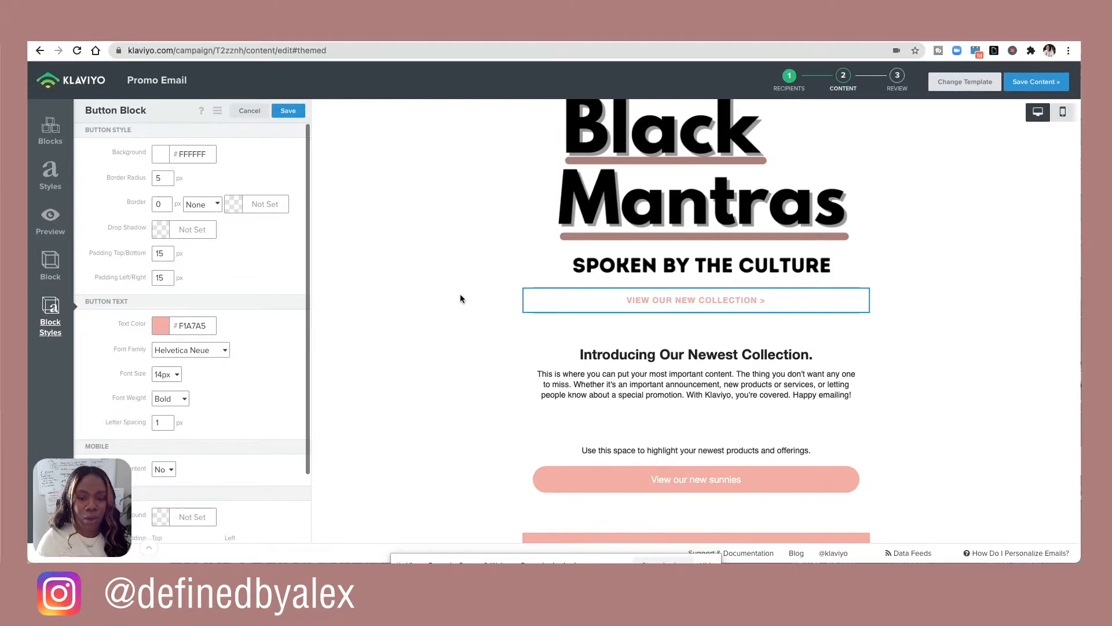
mouse_move(532, 299)
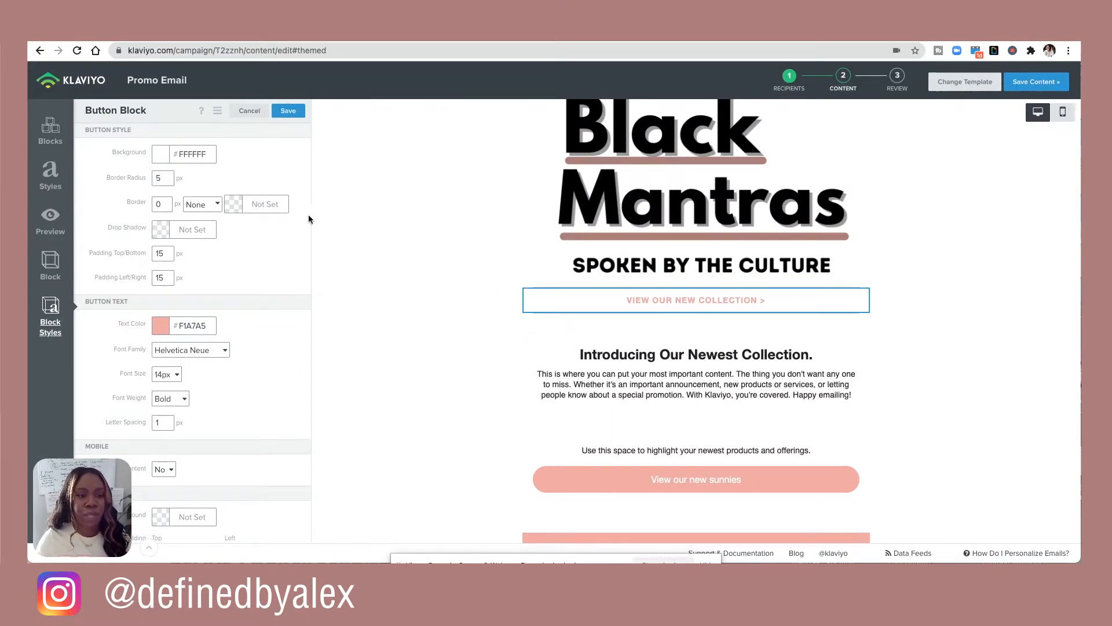
click(160, 157)
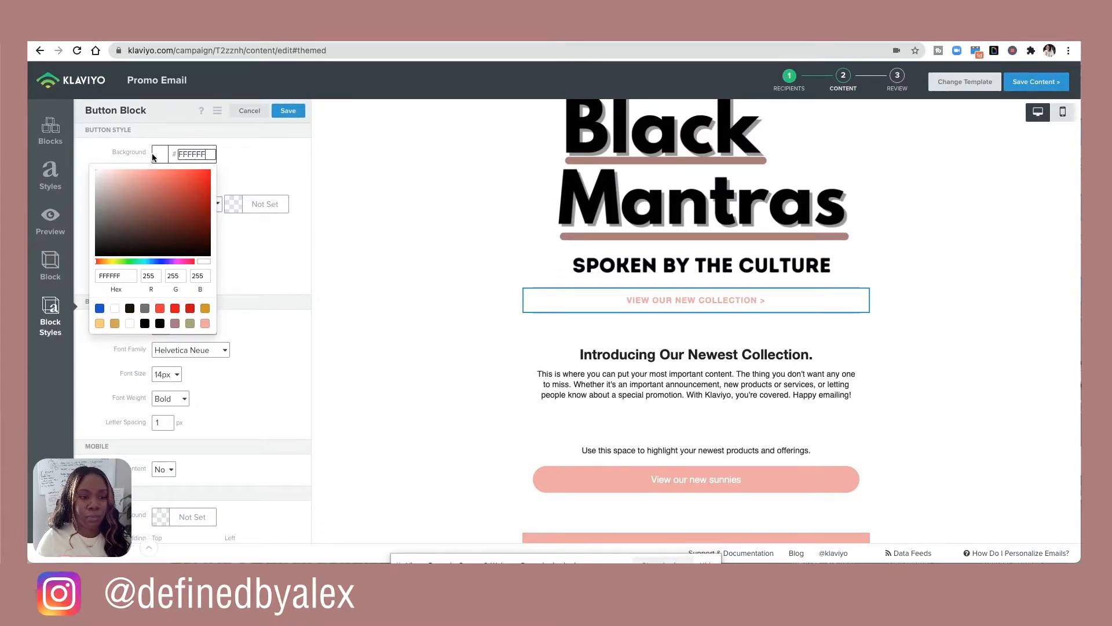
click(160, 323)
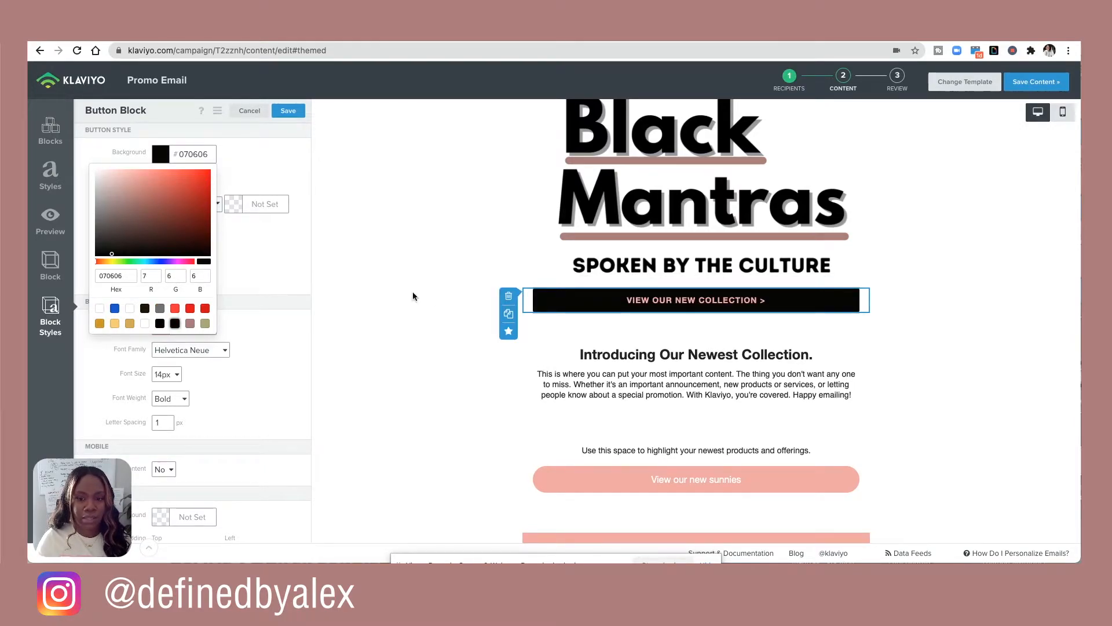
click(277, 255)
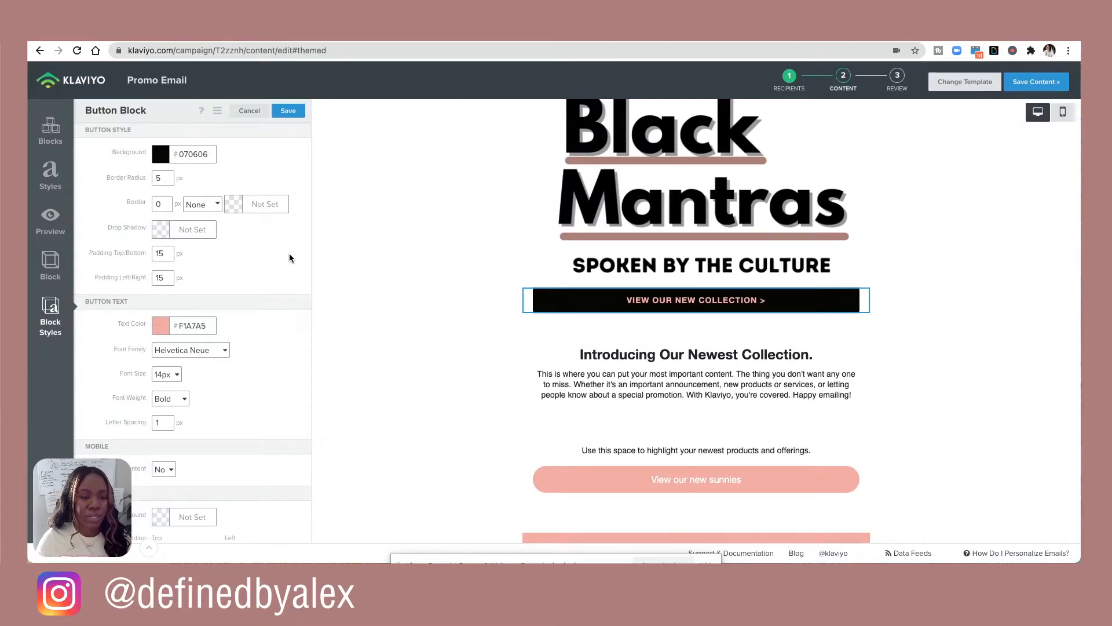
Set the collection button's left/right padding to 20 px and its border radius to 10 px.
click(168, 279)
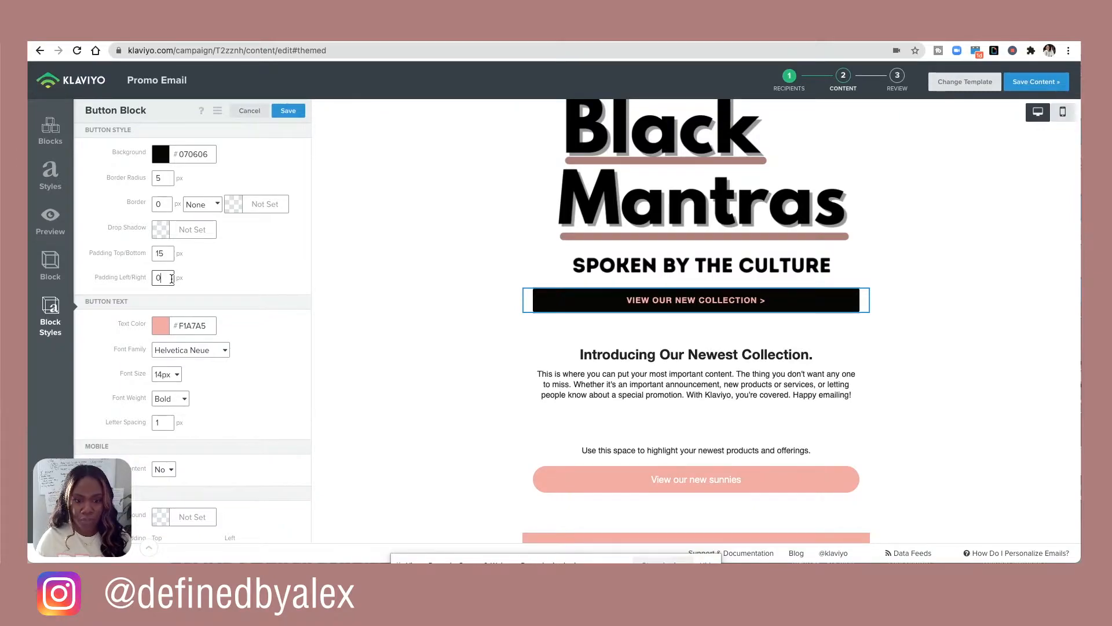
text(20)
click(215, 277)
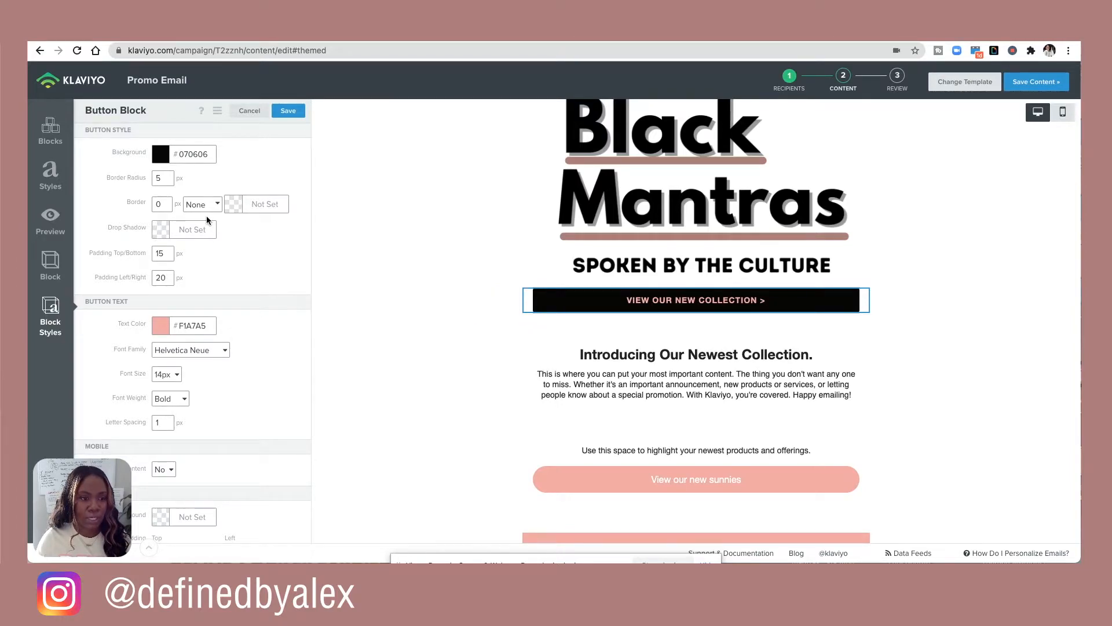
click(168, 179)
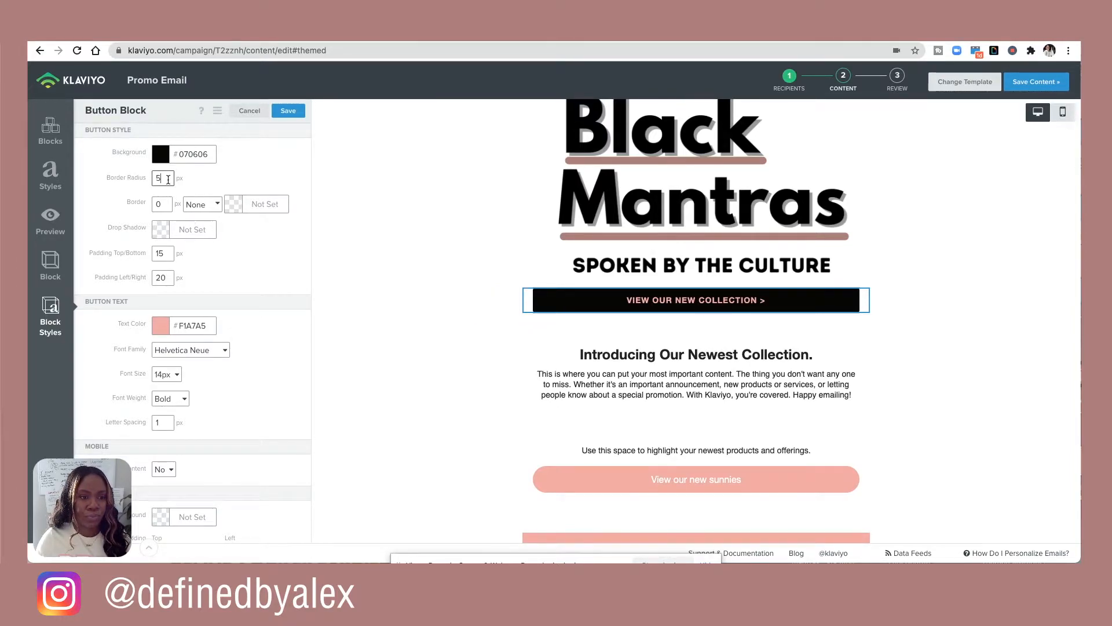
text(10)
click(267, 241)
scroll(266, 241, down, 1)
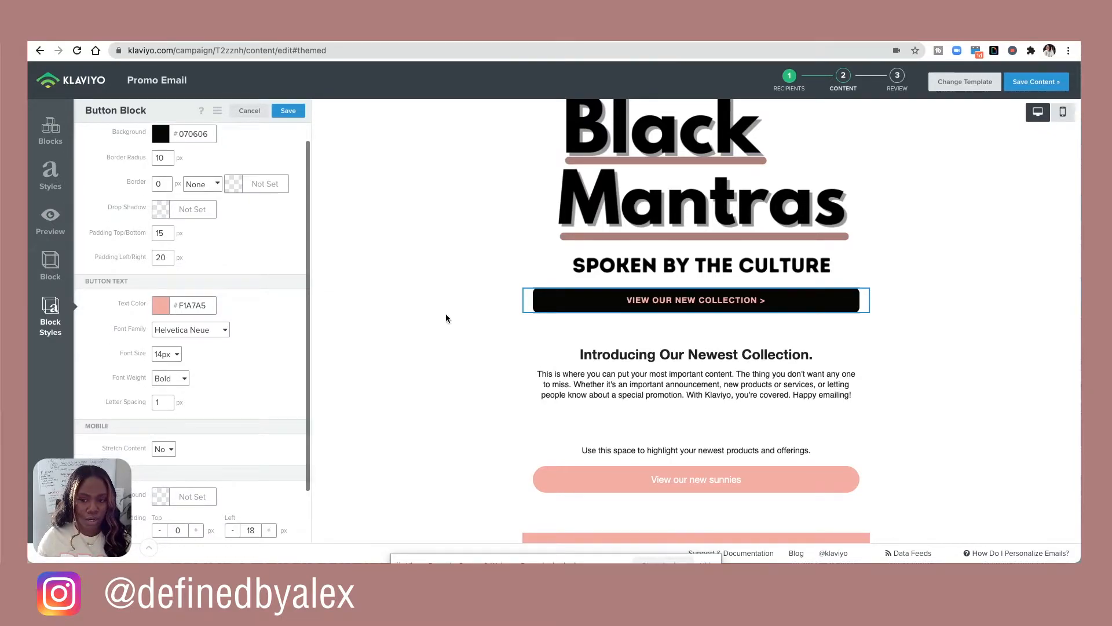
mouse_move(534, 300)
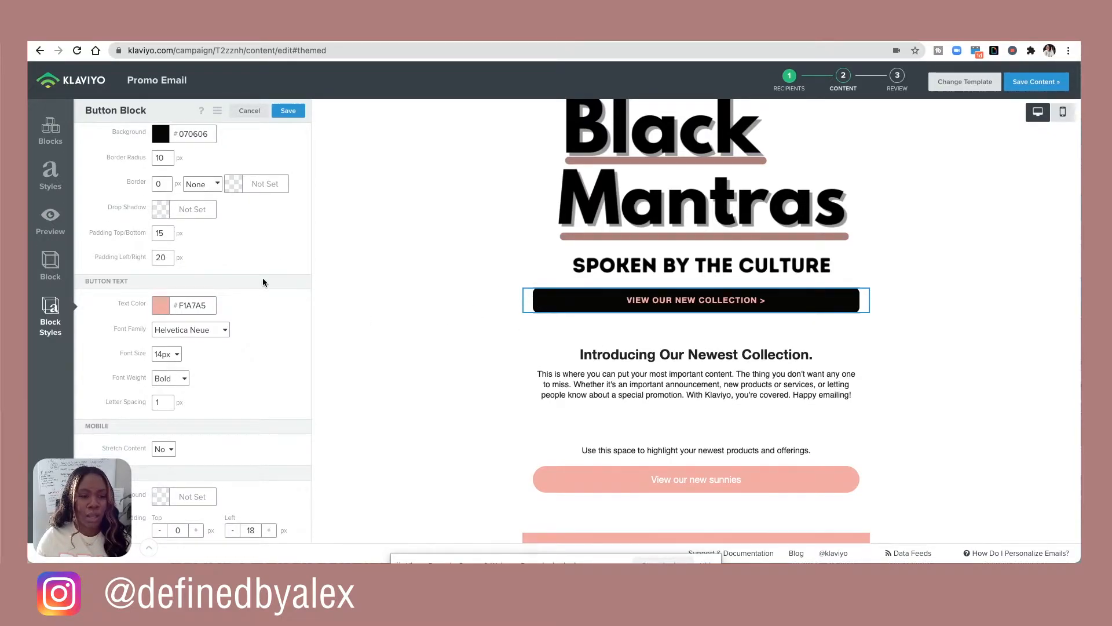
scroll(244, 248, up, 1)
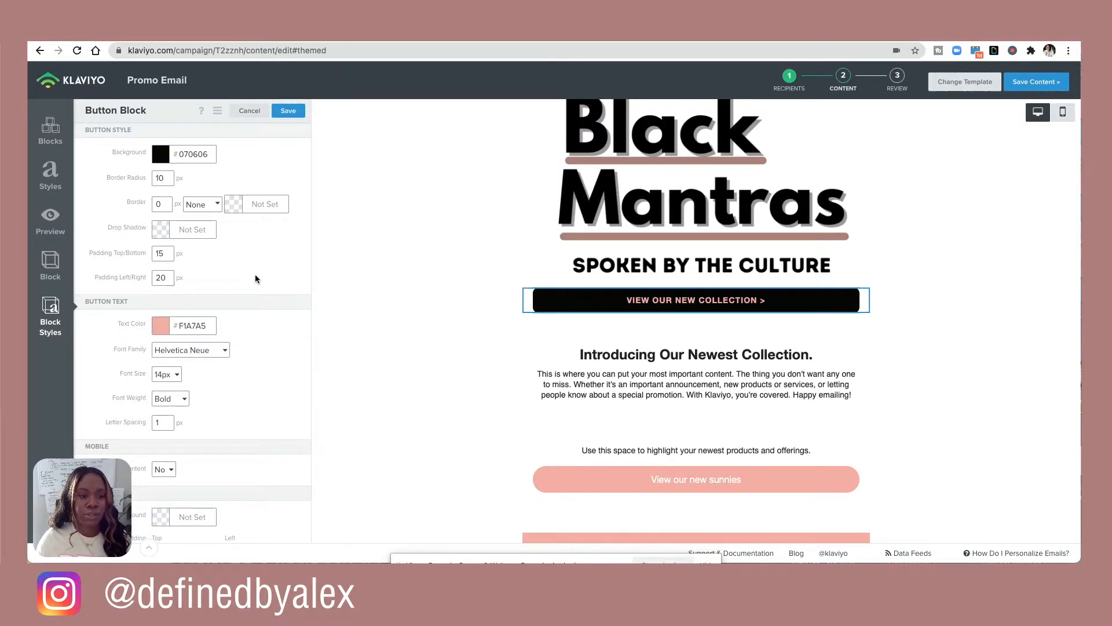
Set the collection button's text colour to white (FFFFFF) and save the button block.
scroll(304, 270, down, 2)
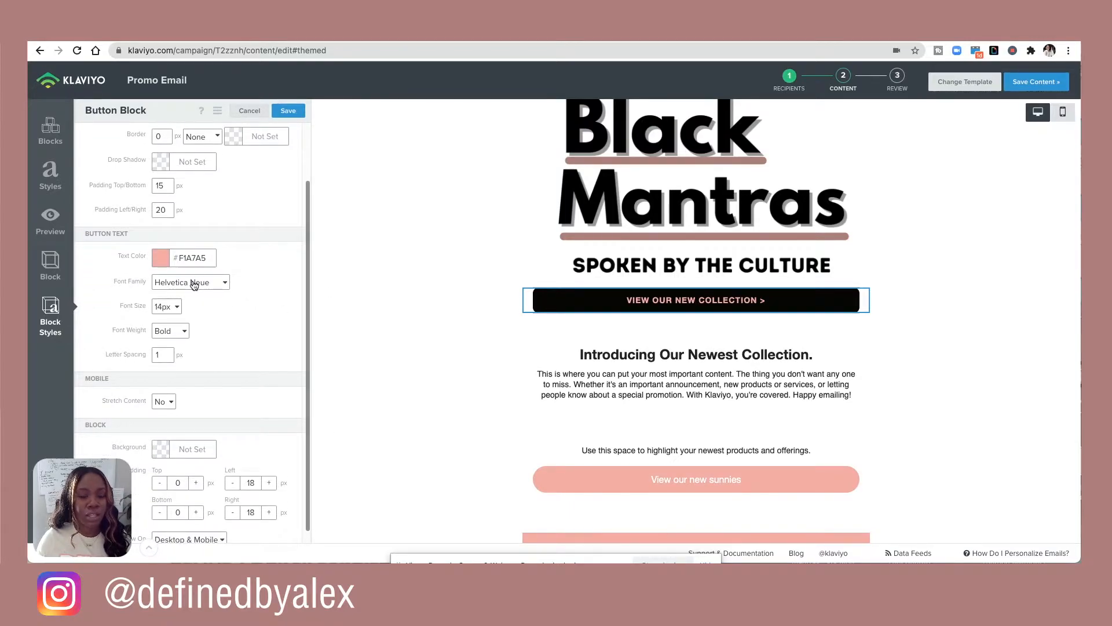
click(161, 259)
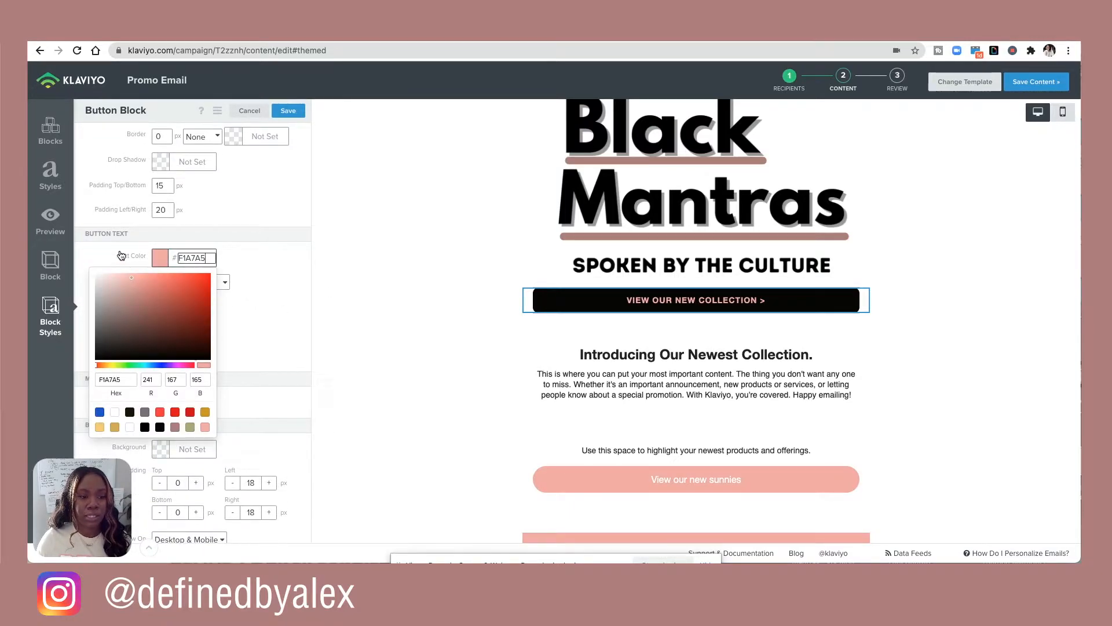
click(129, 428)
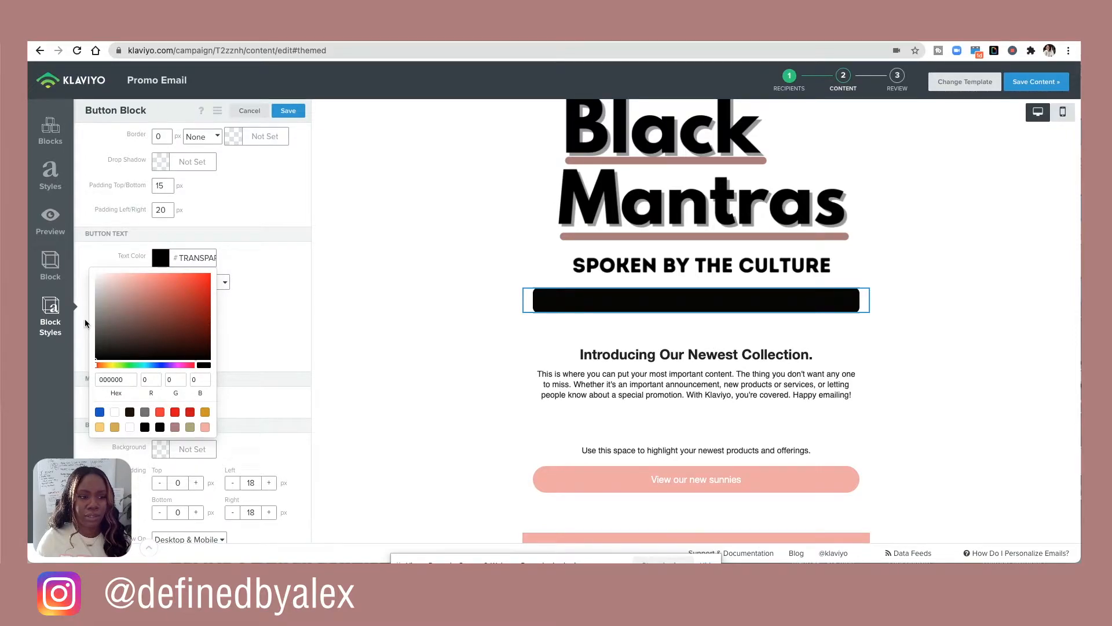
mouse_move(626, 312)
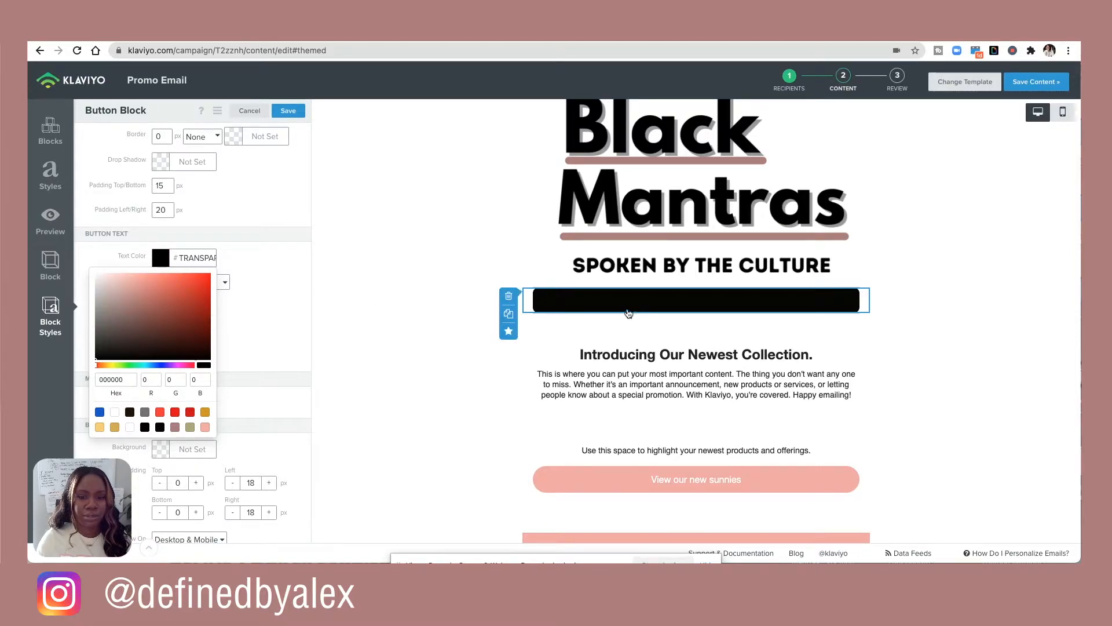
click(292, 295)
click(157, 264)
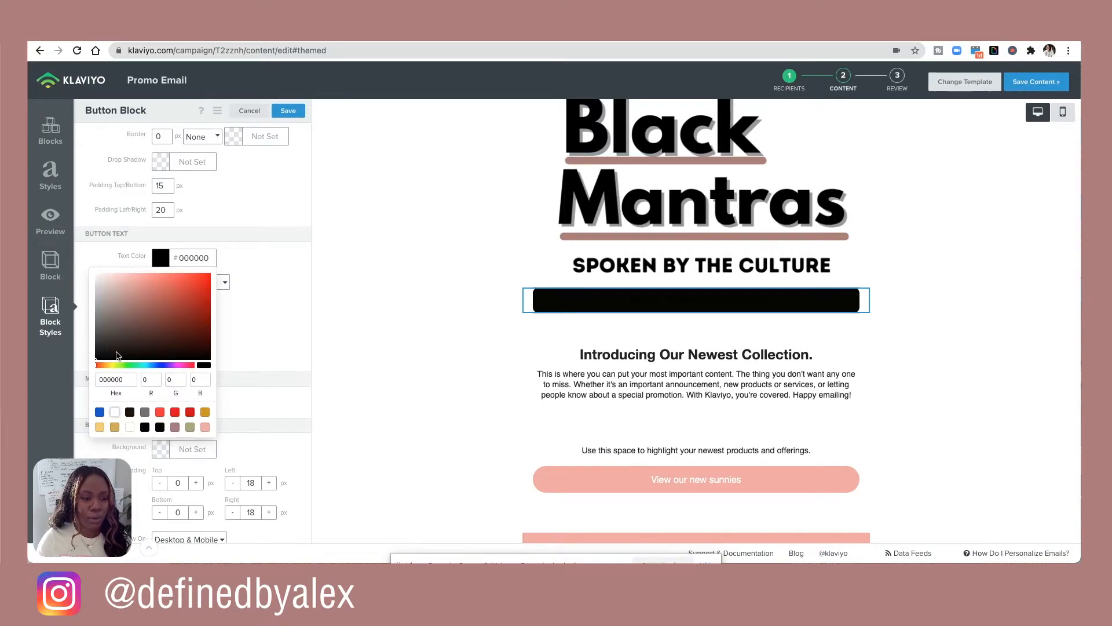
drag(133, 380, 85, 376)
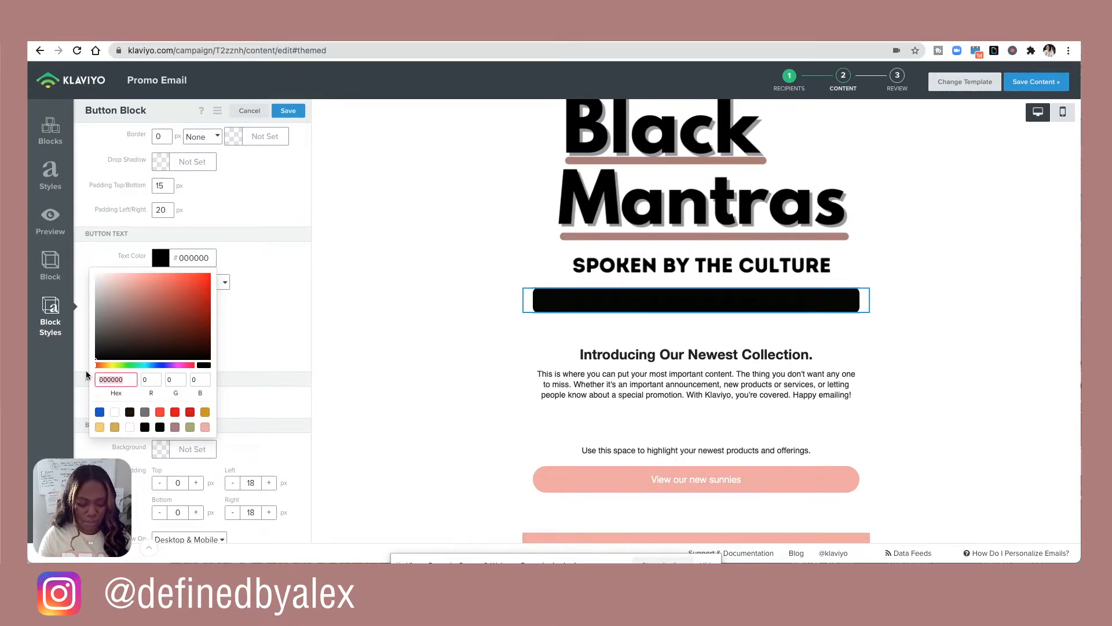
text(ffffff)
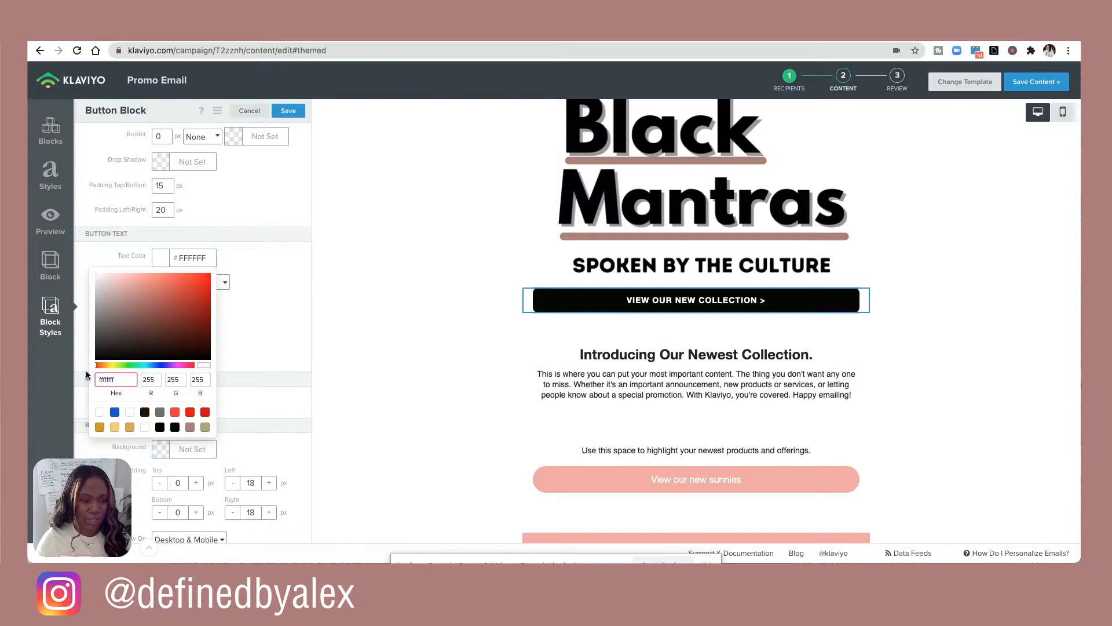
click(270, 355)
scroll(507, 302, up, 1)
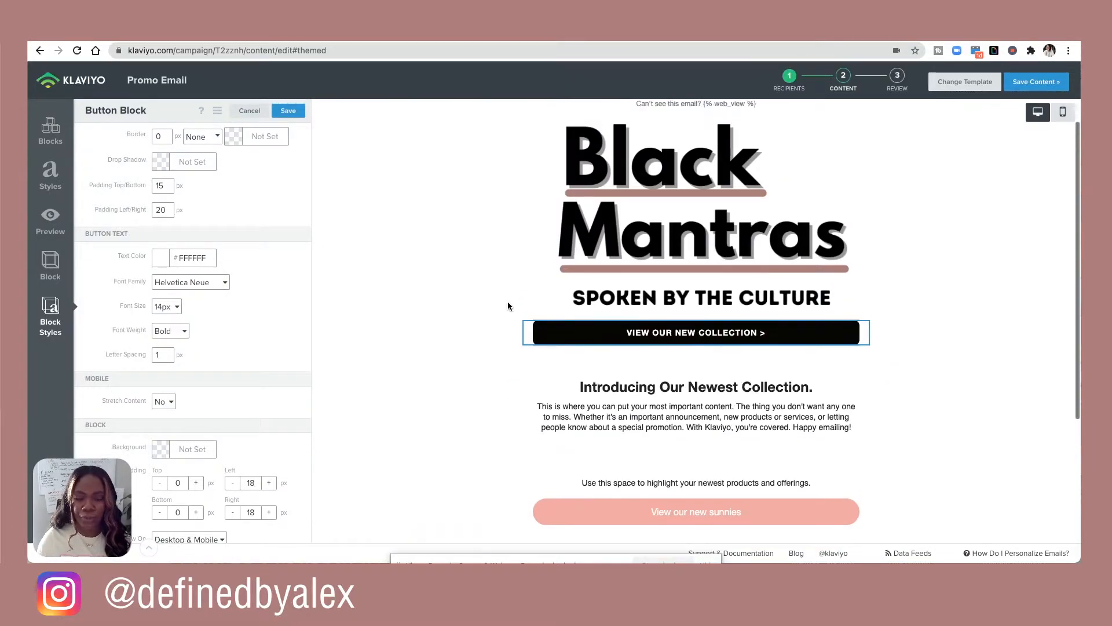
mouse_move(580, 342)
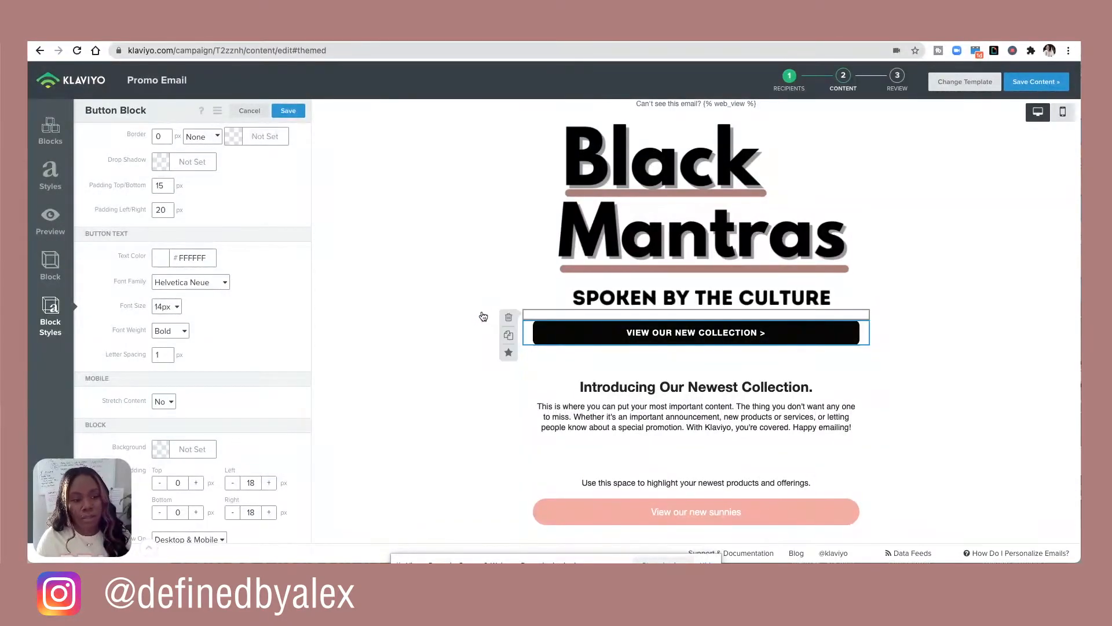
scroll(415, 311, down, 2)
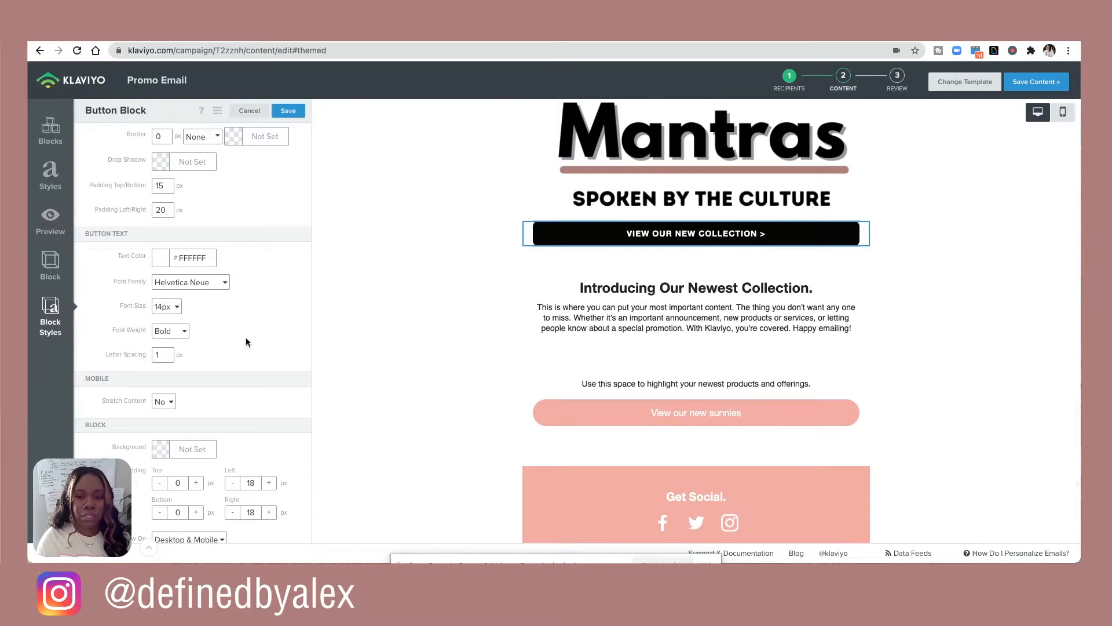
scroll(203, 317, down, 1)
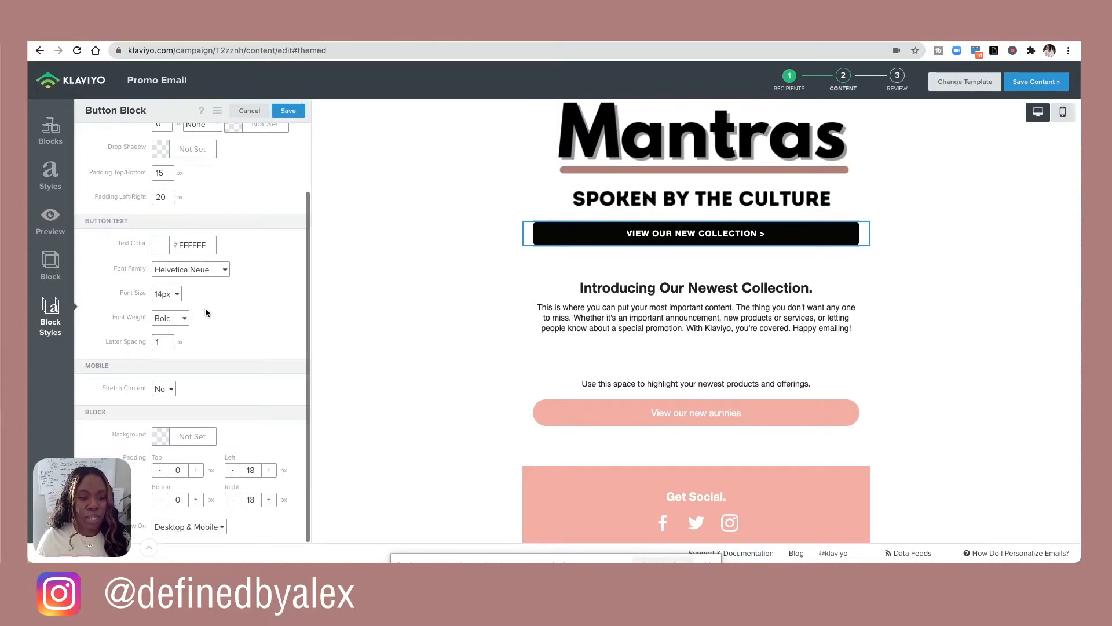
scroll(660, 288, up, 2)
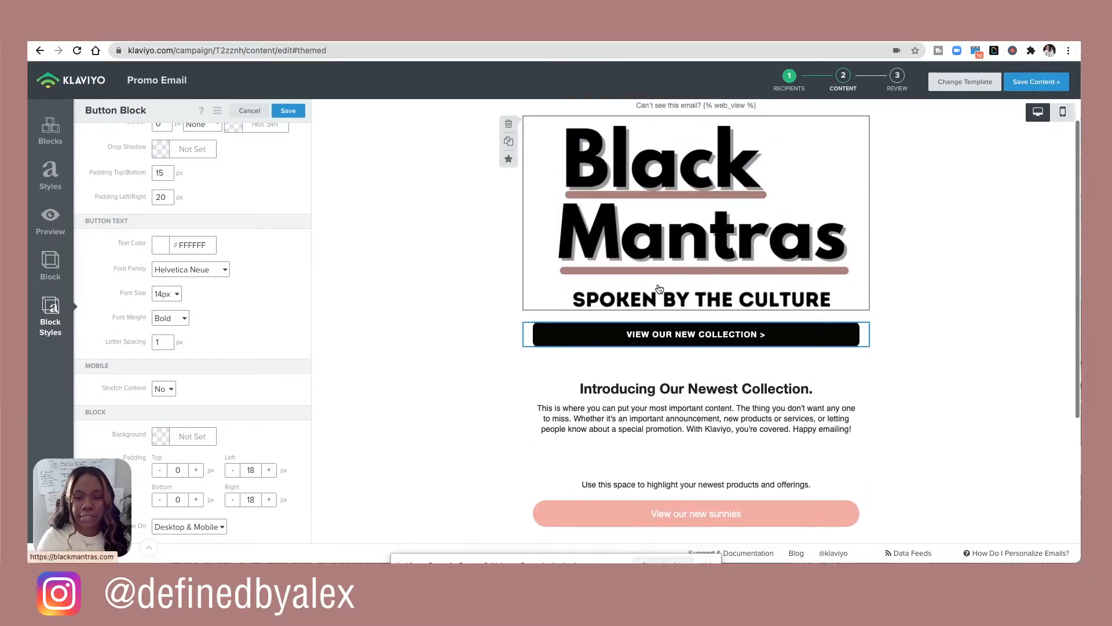
scroll(608, 284, down, 1)
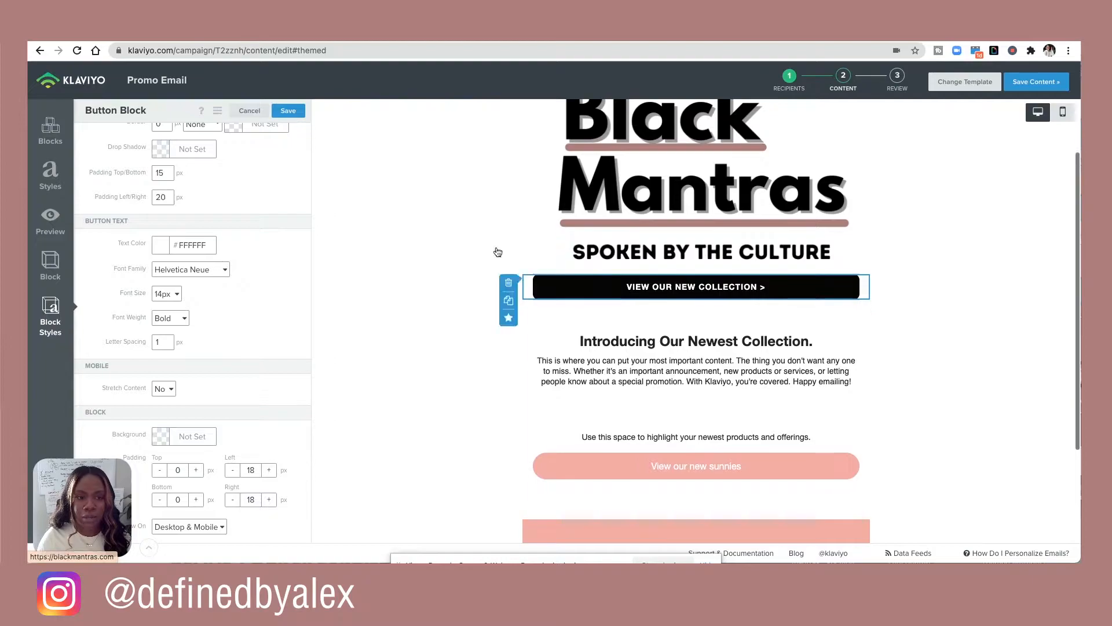
click(289, 112)
mouse_move(634, 291)
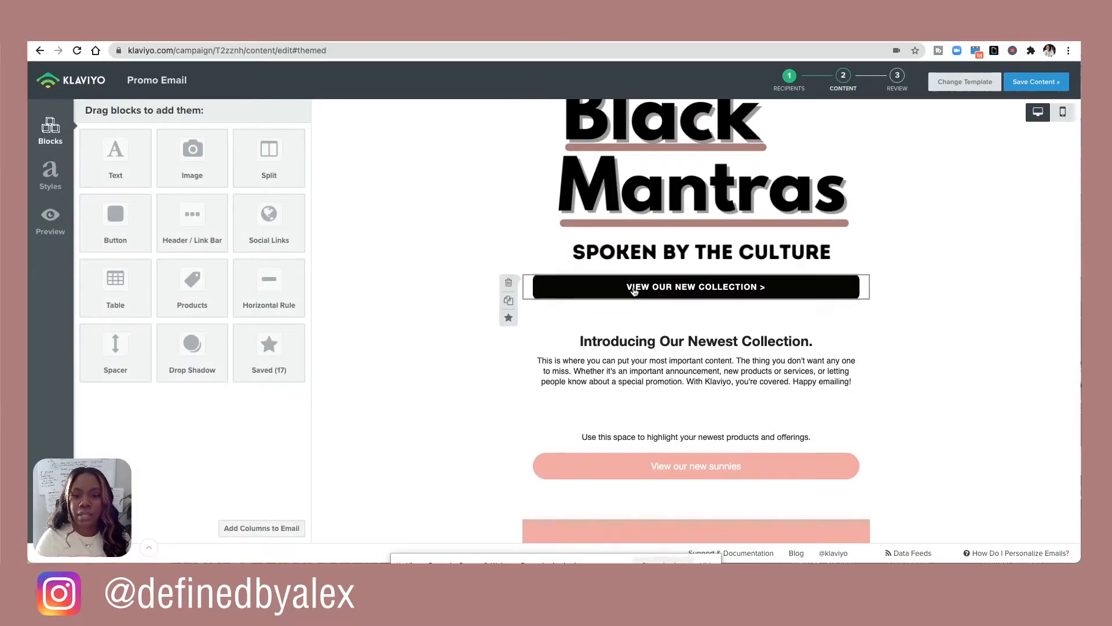
scroll(689, 342, up, 1)
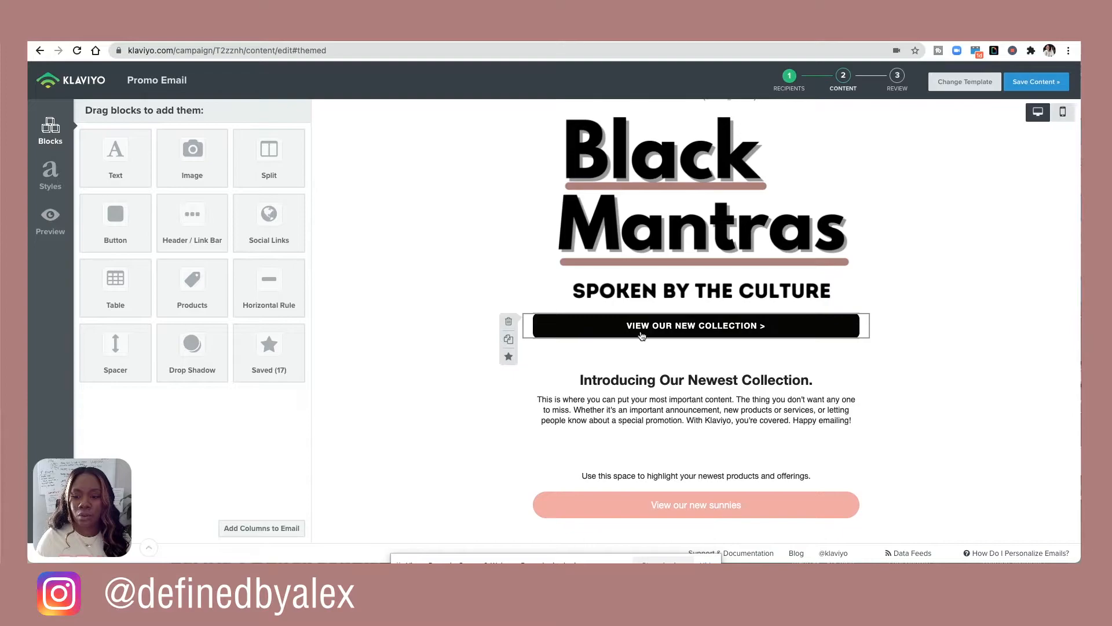
scroll(841, 382, up, 1)
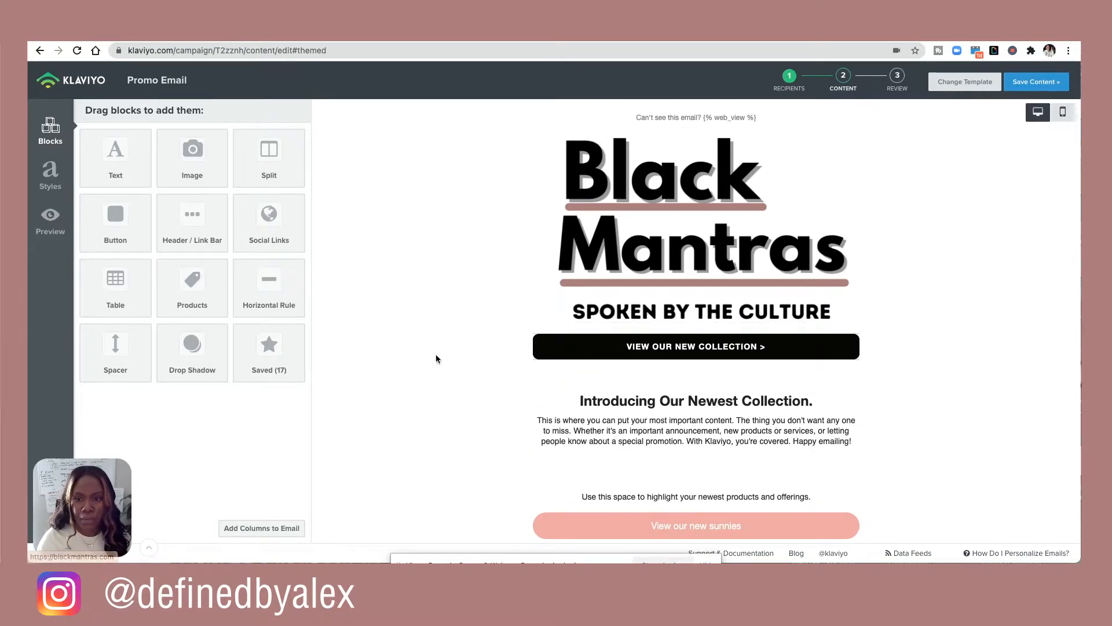
scroll(481, 253, down, 1)
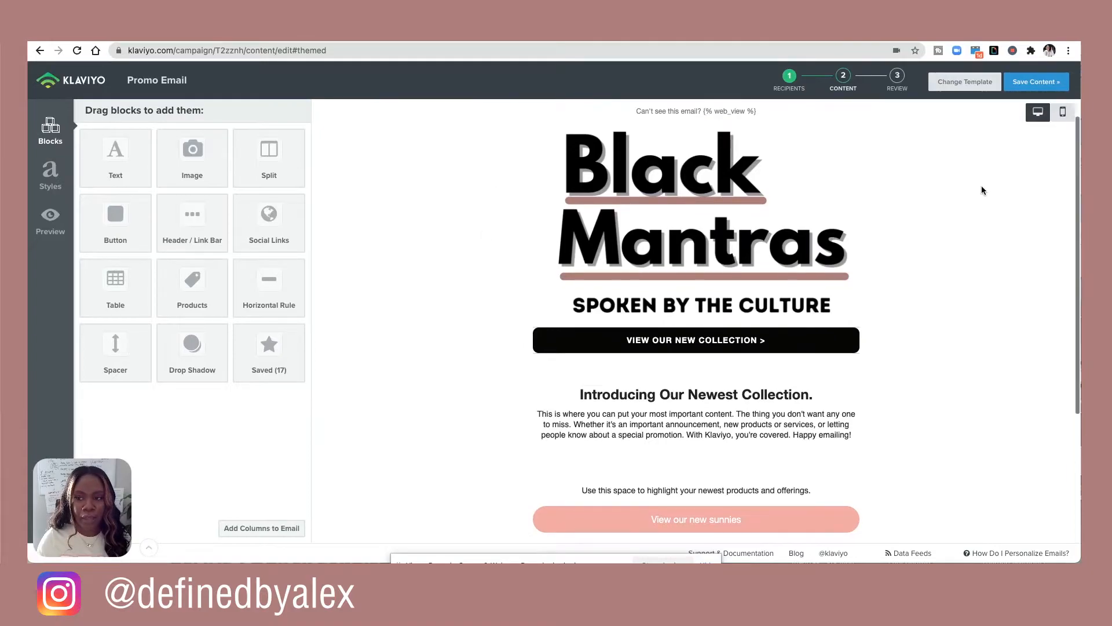
Preview the email in the mobile layout, check the logo and button there, and return to the desktop layout.
click(1063, 117)
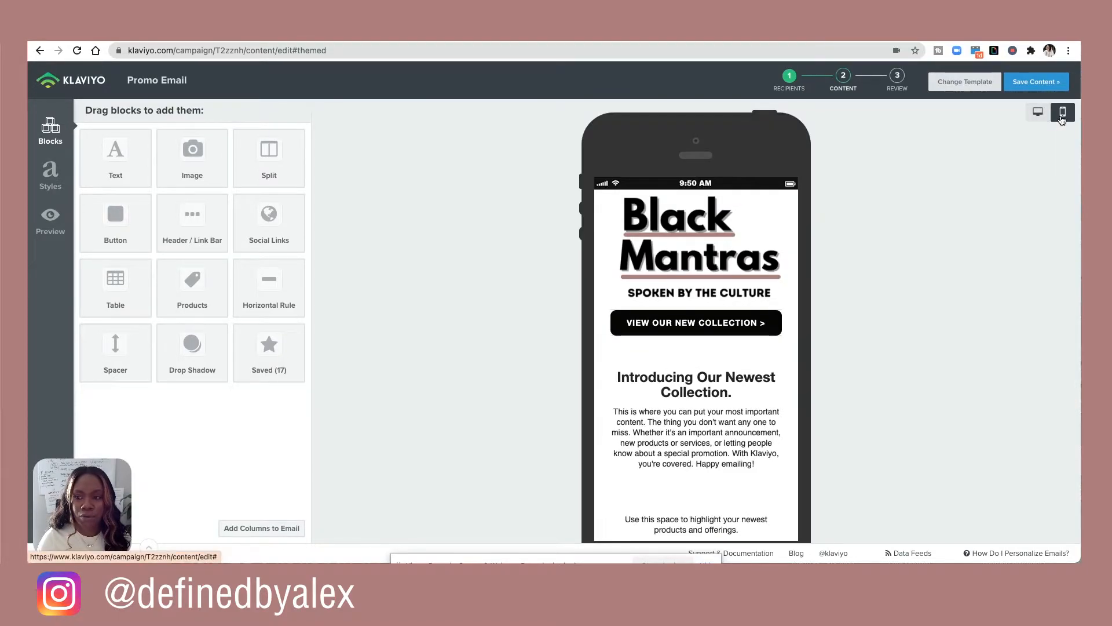
click(1037, 113)
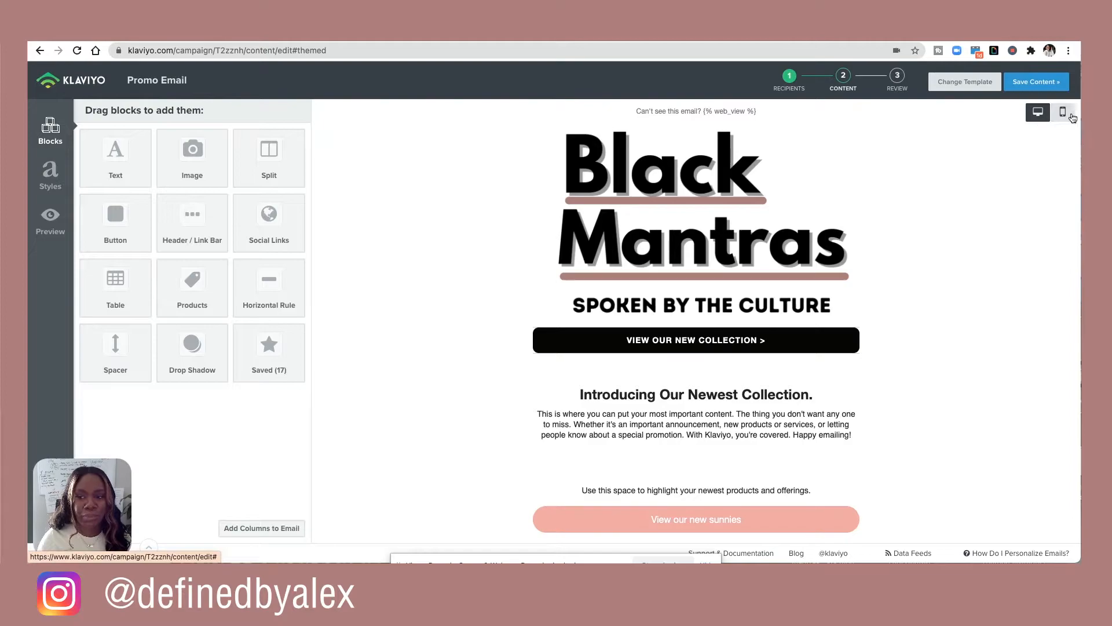
click(1065, 116)
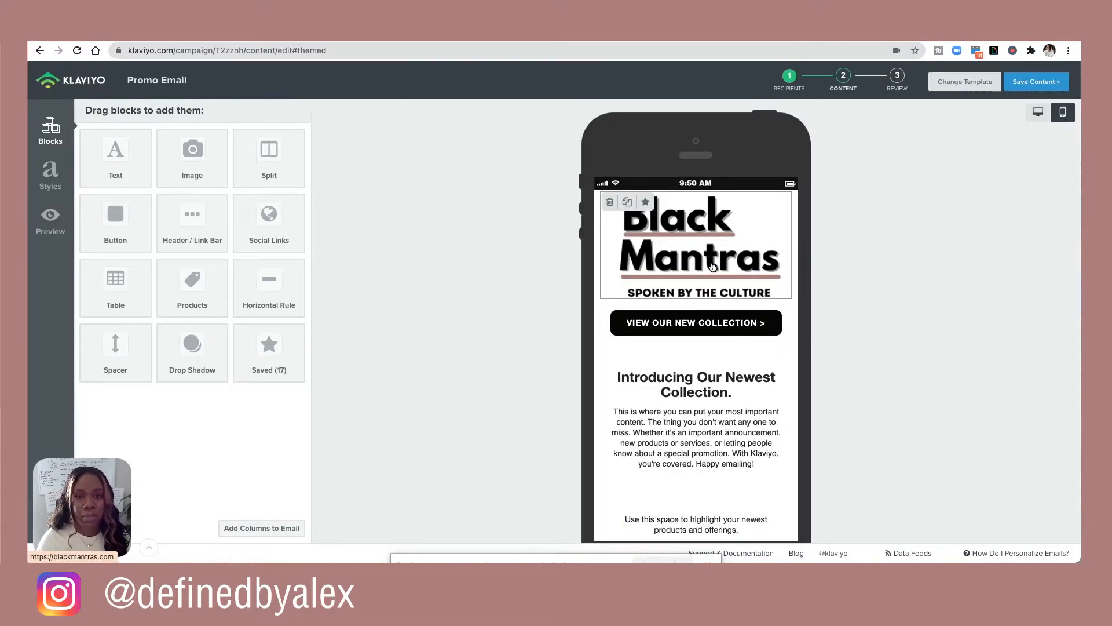
scroll(712, 266, up, 1)
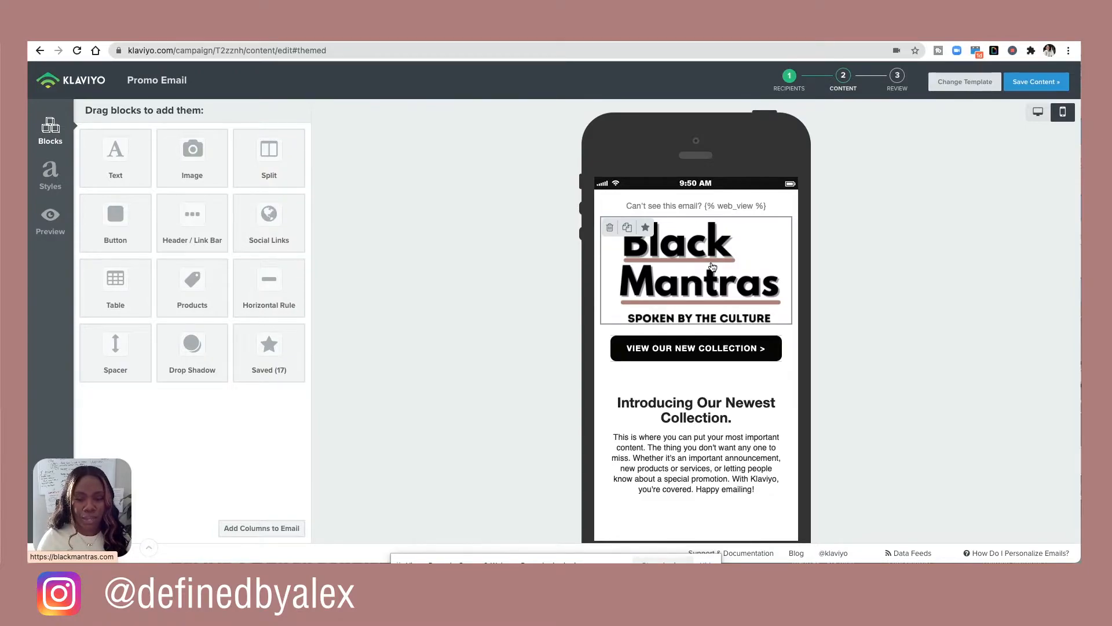
scroll(713, 266, down, 3)
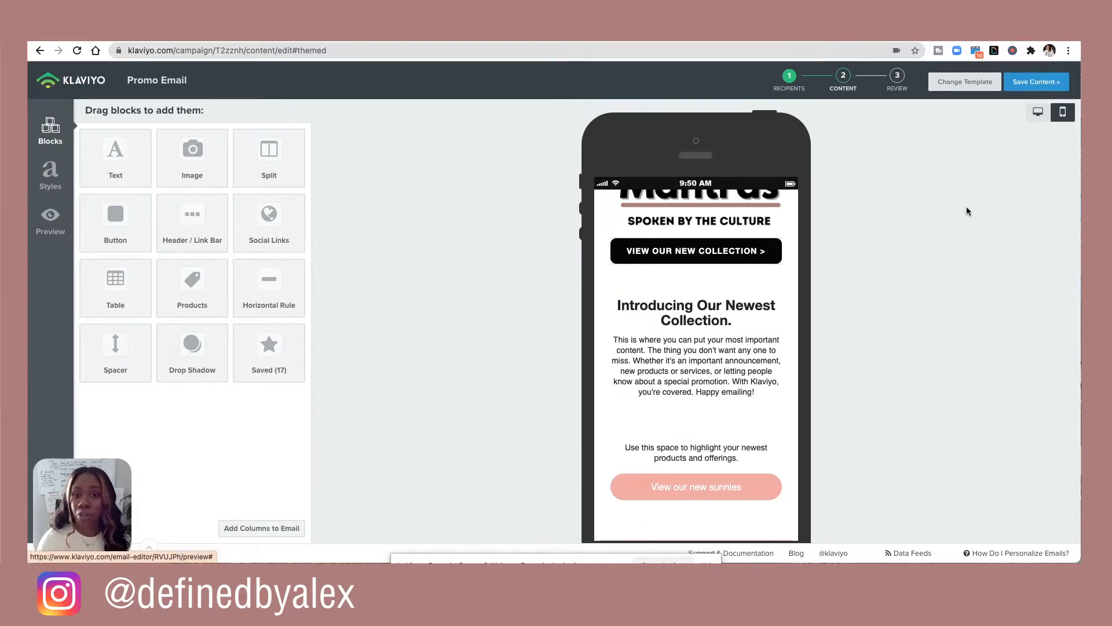
click(1038, 112)
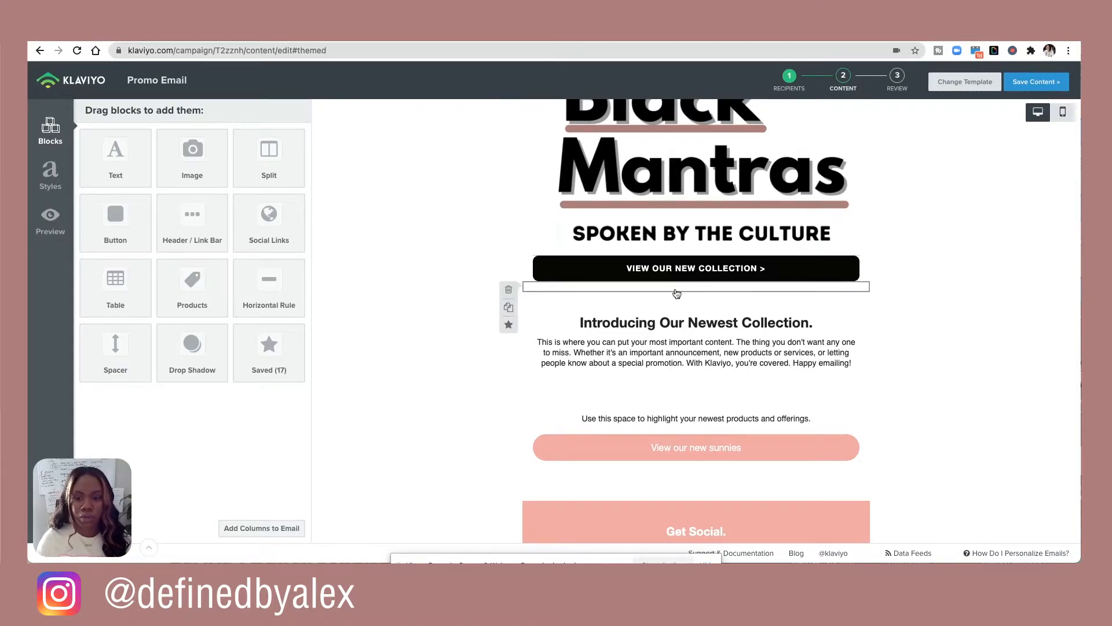
Delete the horizontal rule and the empty block directly below the "VIEW OUR NEW COLLECTION >" button.
click(611, 290)
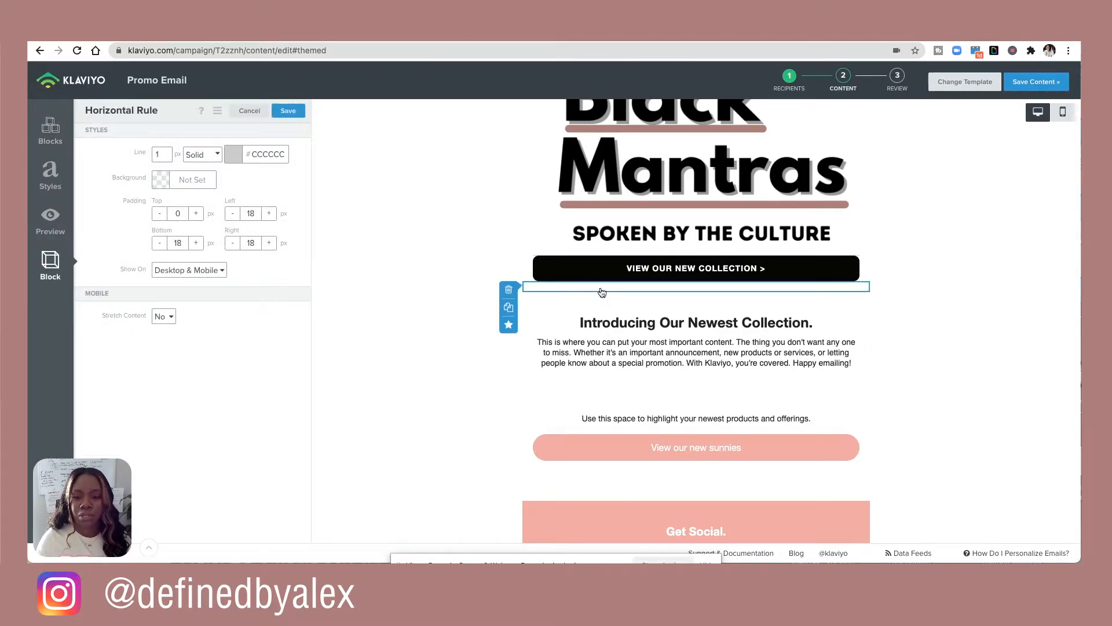
click(509, 289)
click(663, 203)
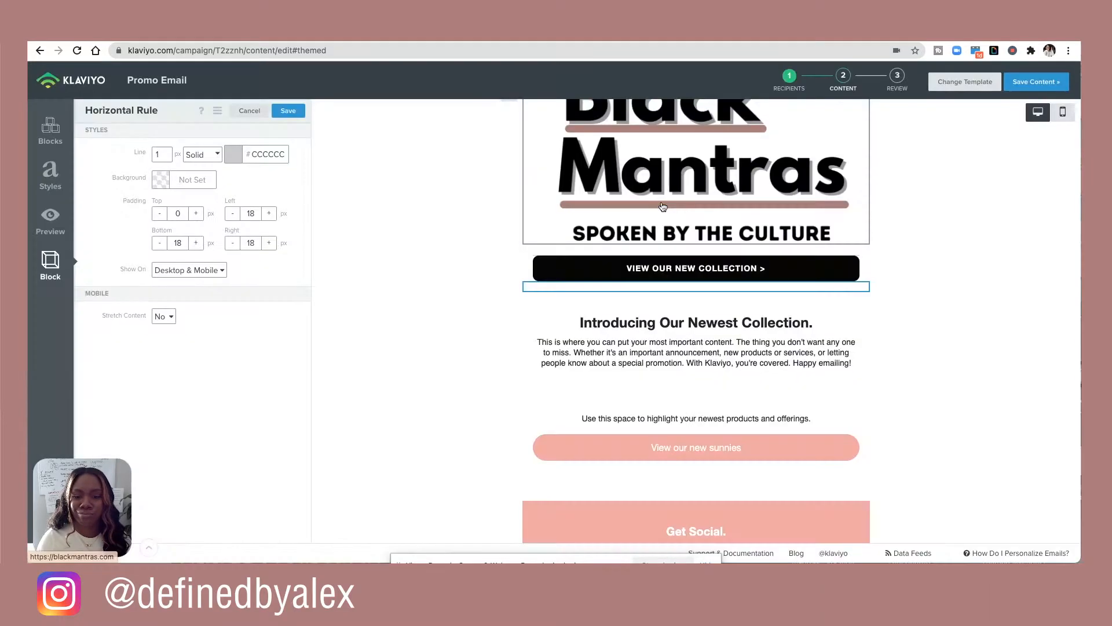
click(511, 294)
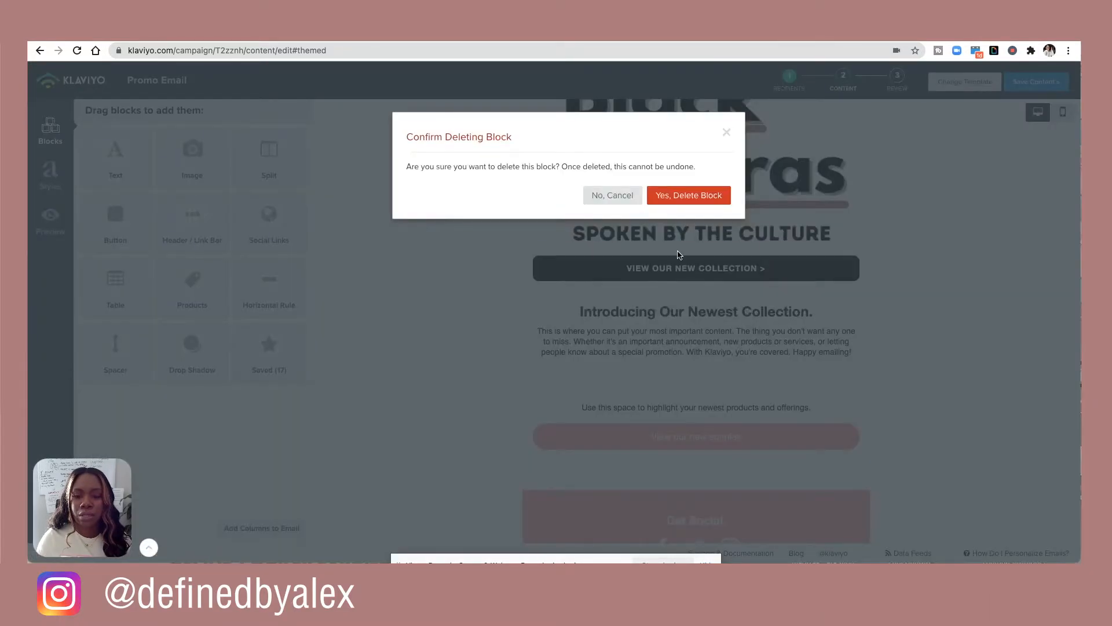
click(684, 197)
Replace the heading "Introducing Our Newest Collection." with "Hurry Now And Enjoy This $5 Sale!!".
click(668, 321)
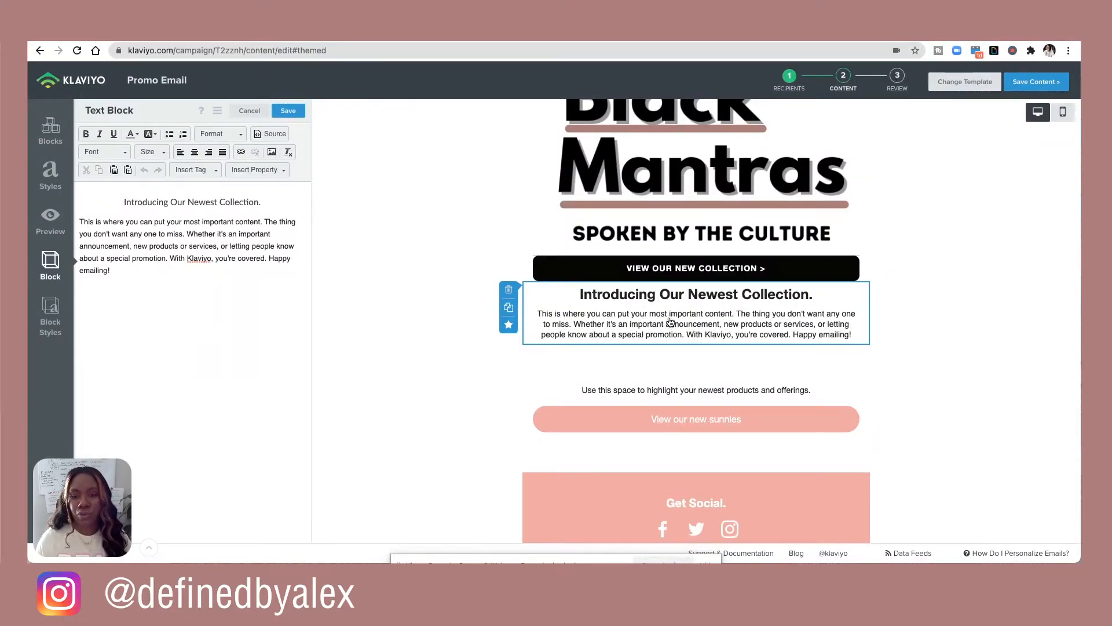
scroll(670, 322, up, 2)
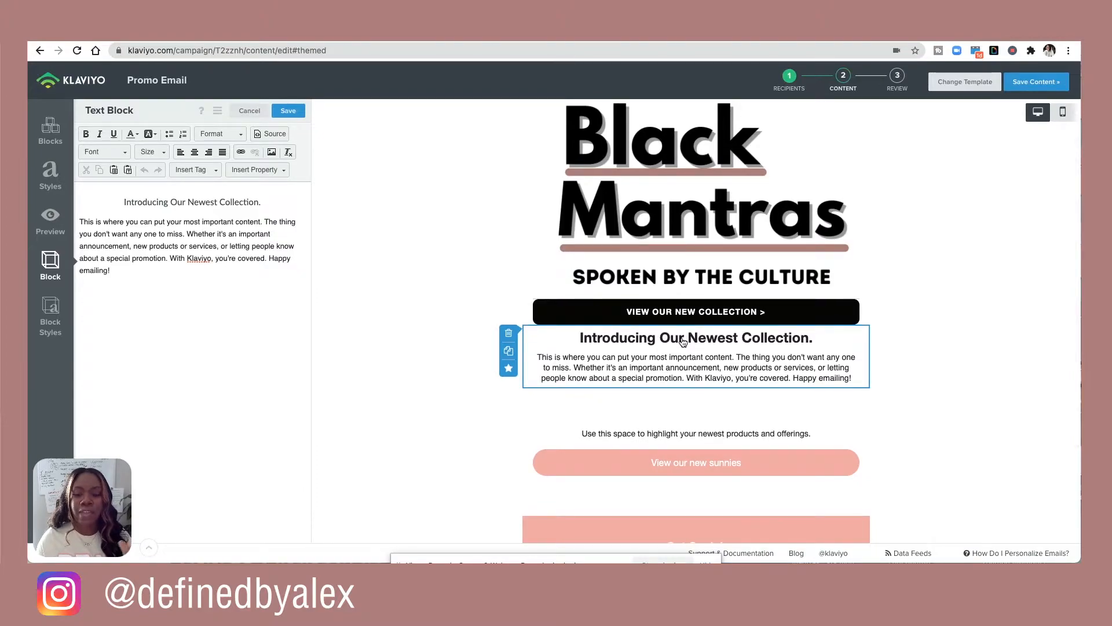
scroll(683, 342, down, 5)
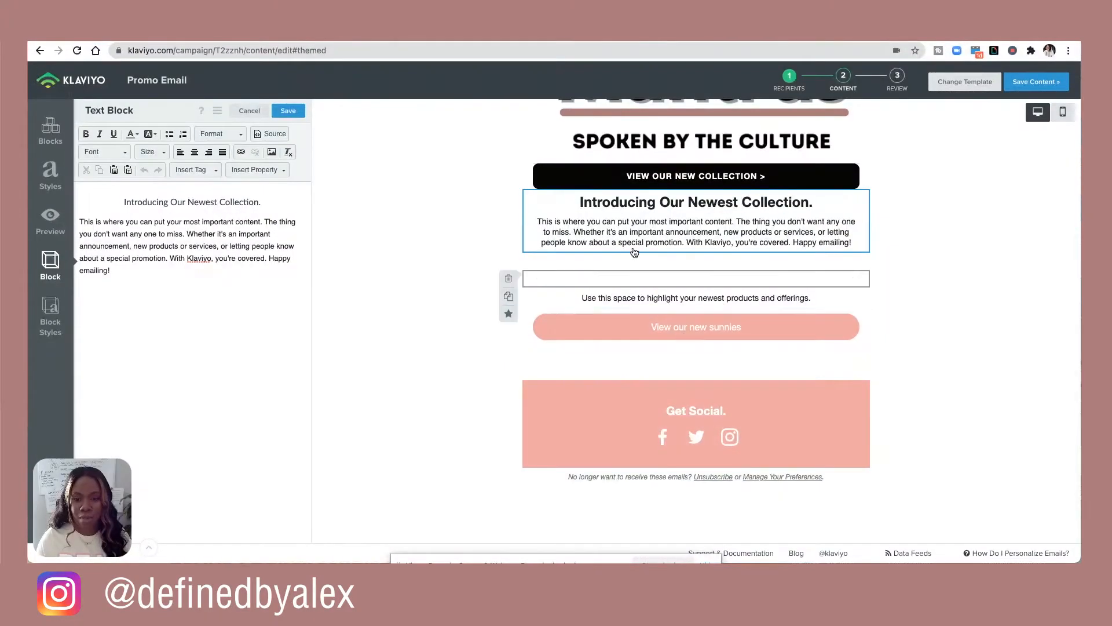
drag(173, 270, 82, 219)
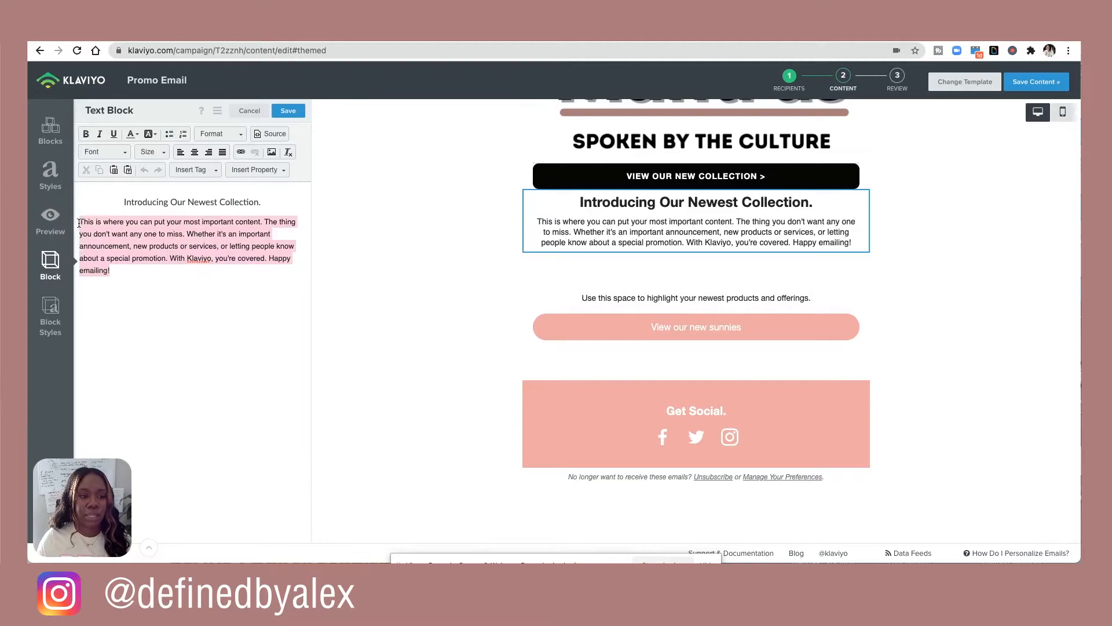
drag(261, 202, 126, 202)
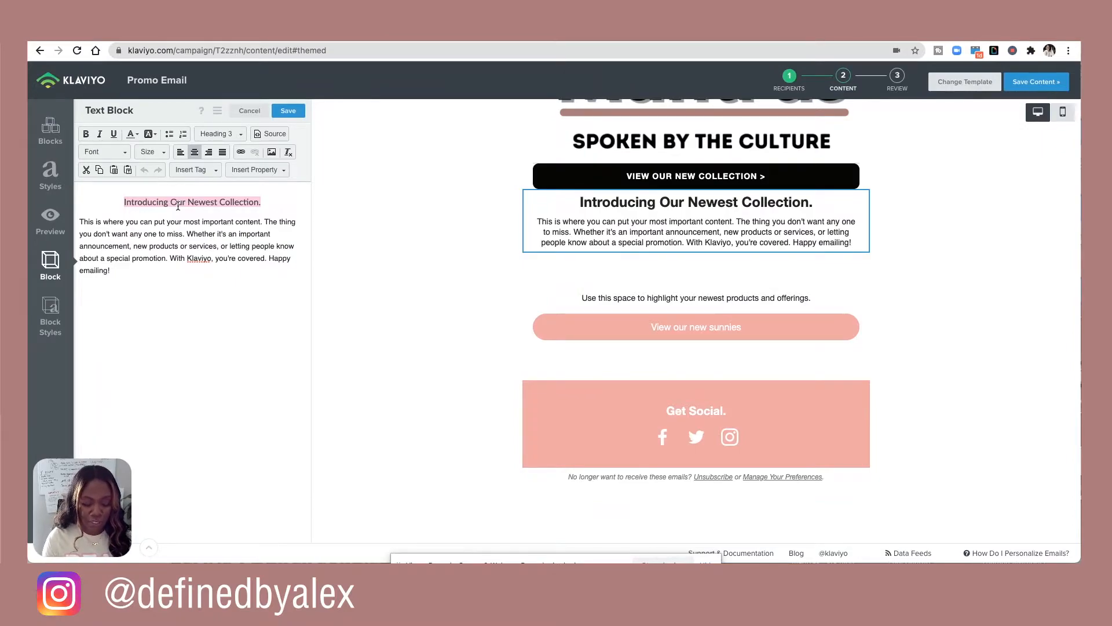
text(Hour)
key(BackSpace)
key(BackSpace)
key(BackSpace)
text(urry Not)
key(BackSpace)
text(w And)
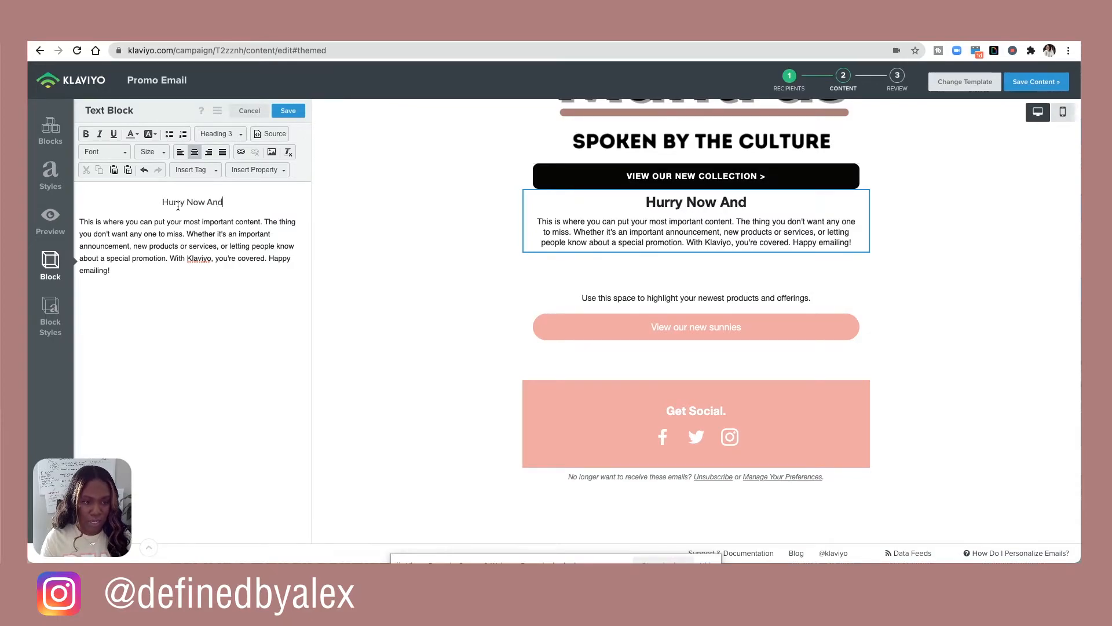
text( Enjoy This )
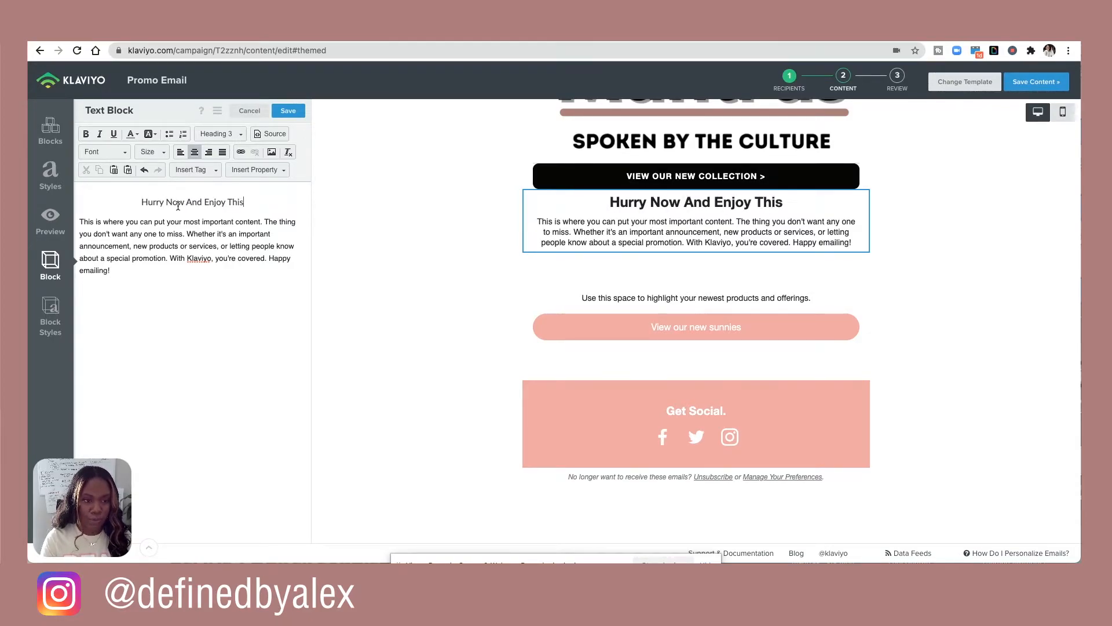
text($5 S)
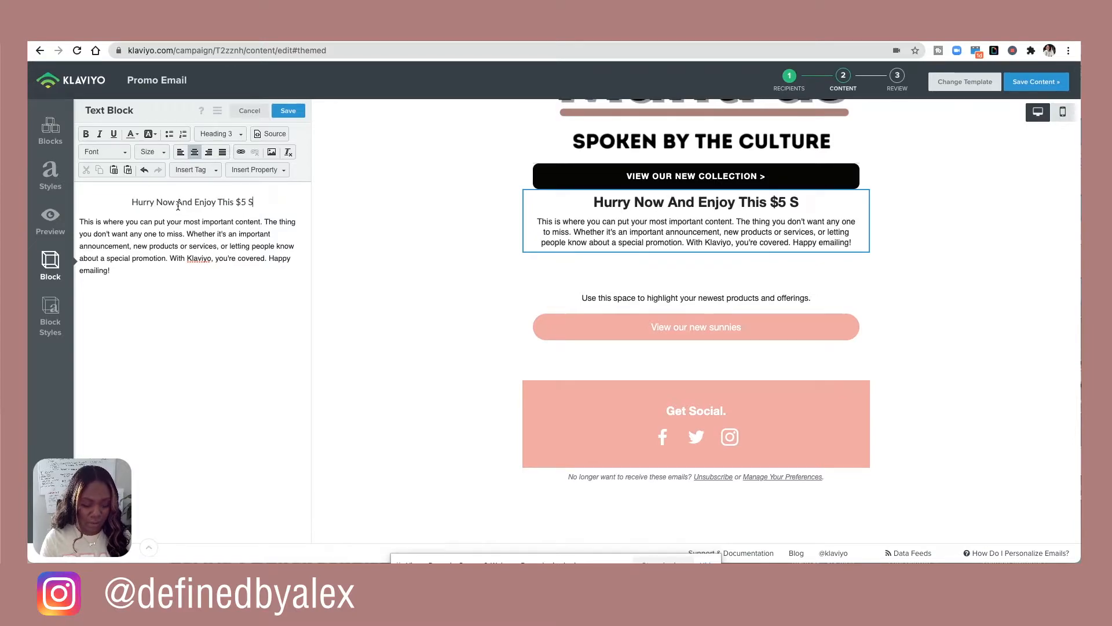
text(ale!!)
Delete the placeholder paragraph beneath the sale heading in the text block.
click(173, 230)
drag(129, 272, 80, 224)
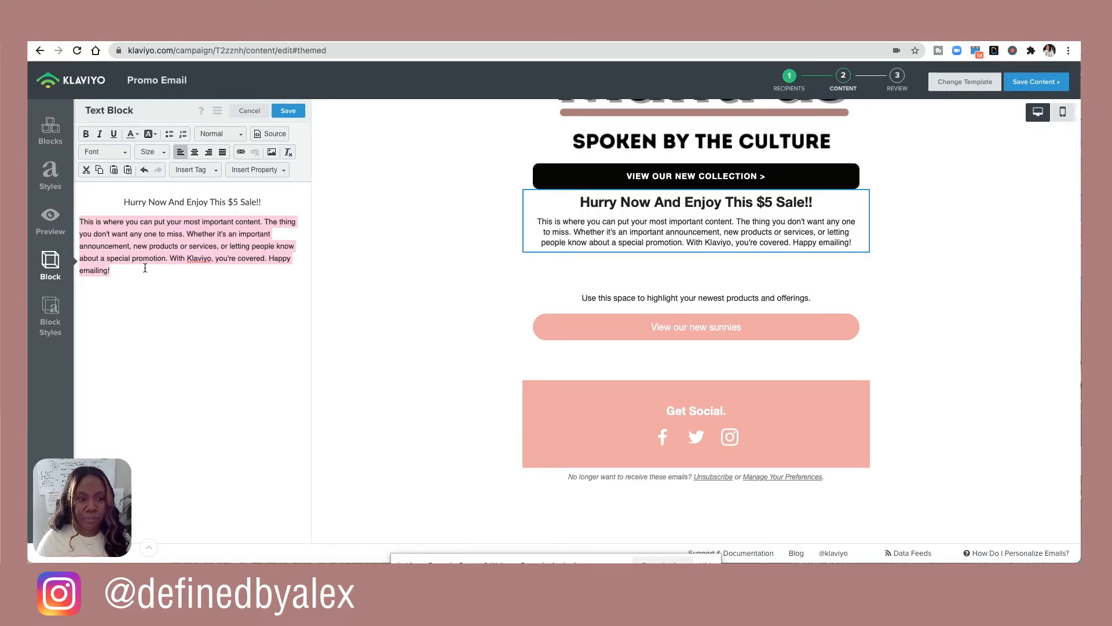
key(BackSpace)
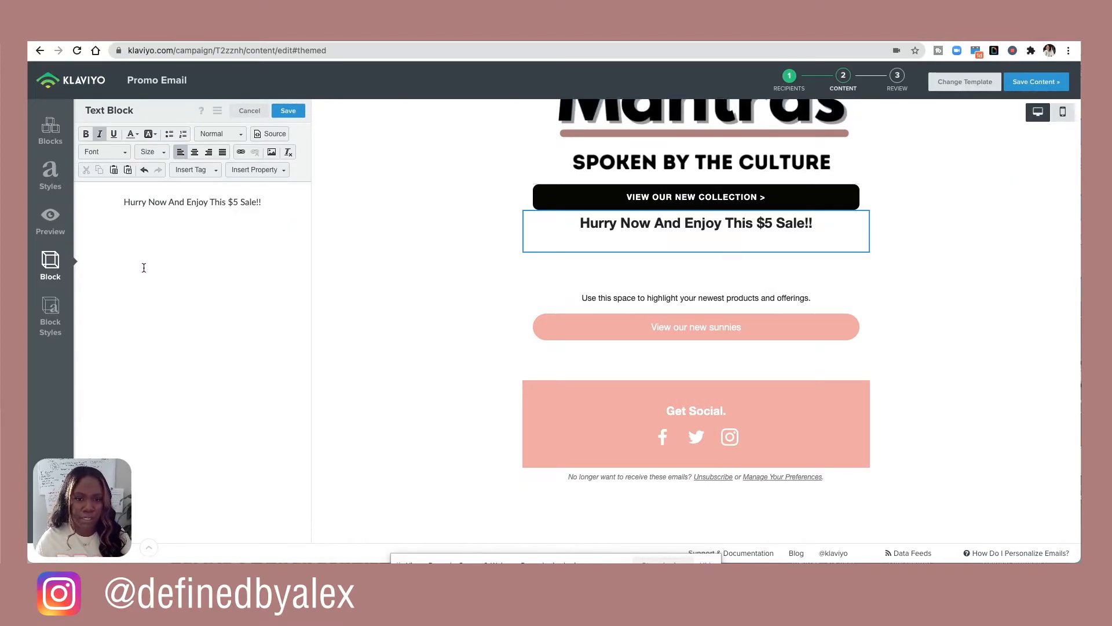
triple_click(255, 206)
click(179, 244)
click(537, 268)
click(551, 249)
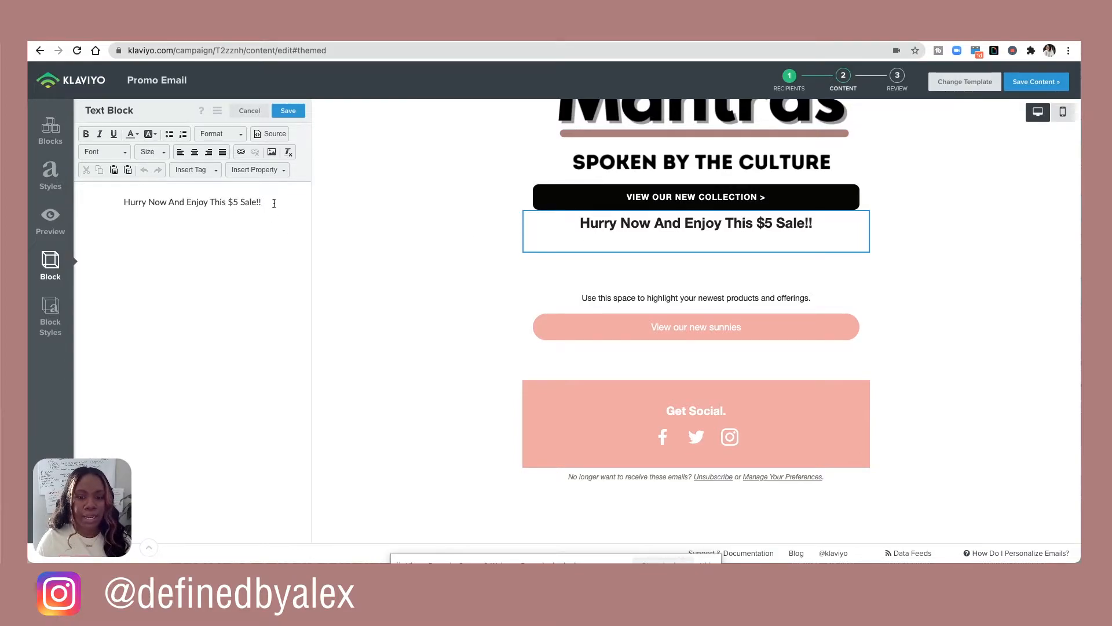
Try right alignment on the sale heading and set it back to centred.
drag(258, 203, 114, 197)
click(128, 201)
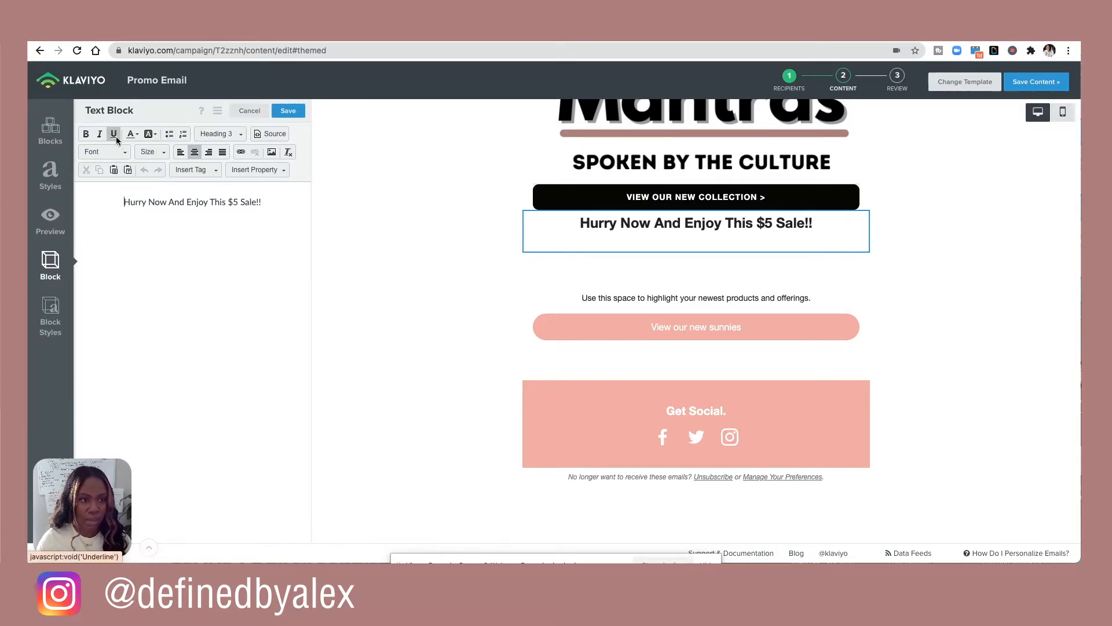
click(209, 152)
click(195, 153)
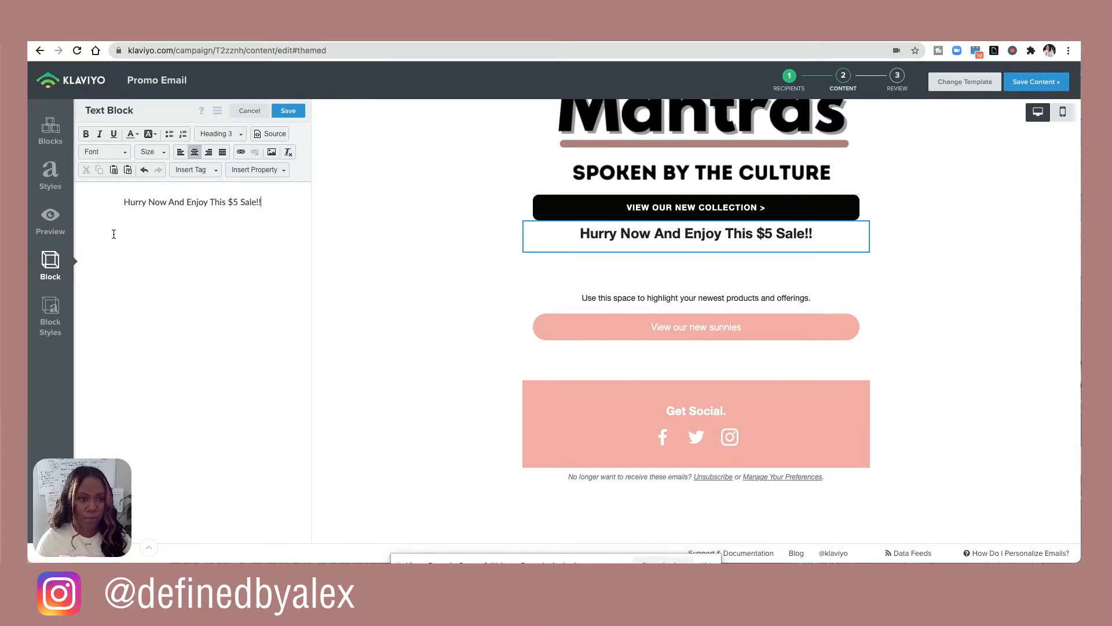
Set the sale heading's font size to 28 and save the text block.
drag(273, 205, 120, 203)
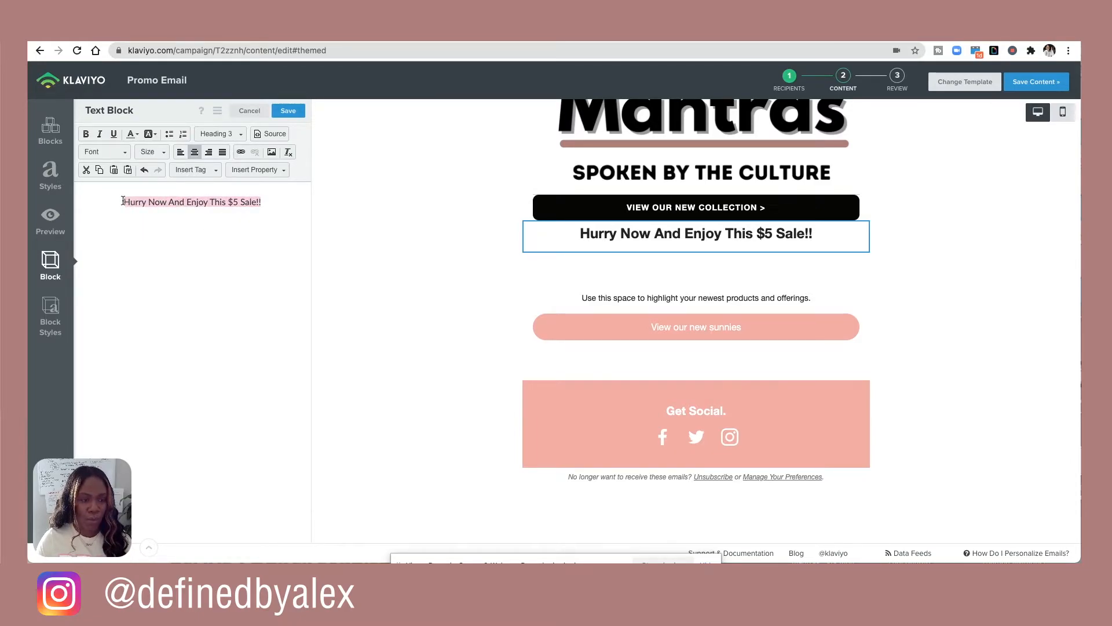
click(126, 153)
click(152, 151)
scroll(159, 220, down, 3)
click(158, 230)
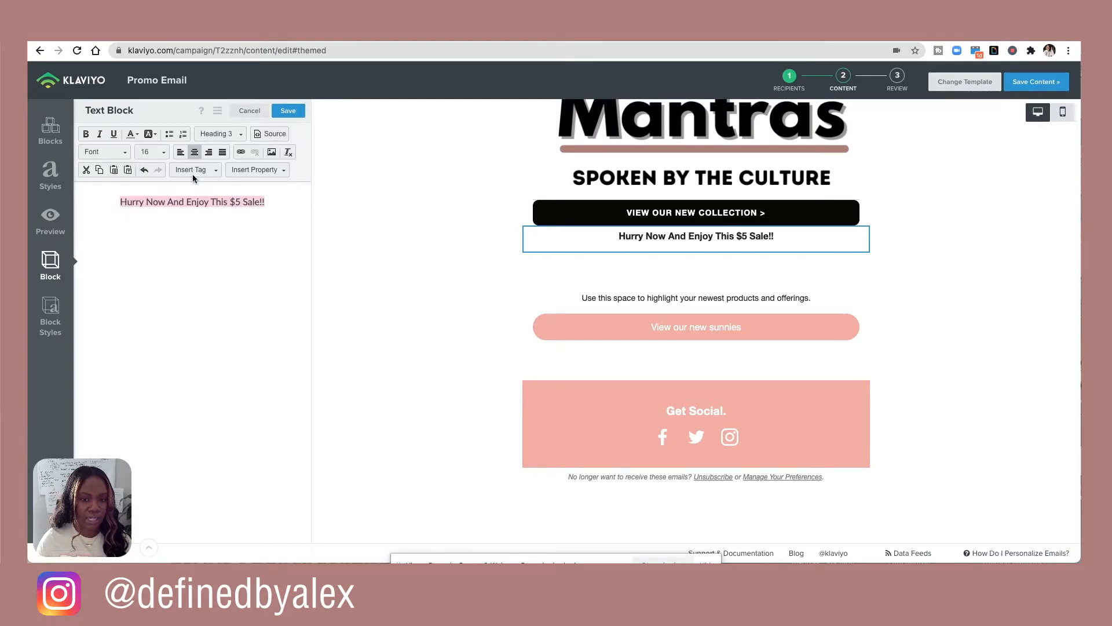
click(152, 152)
scroll(167, 223, down, 3)
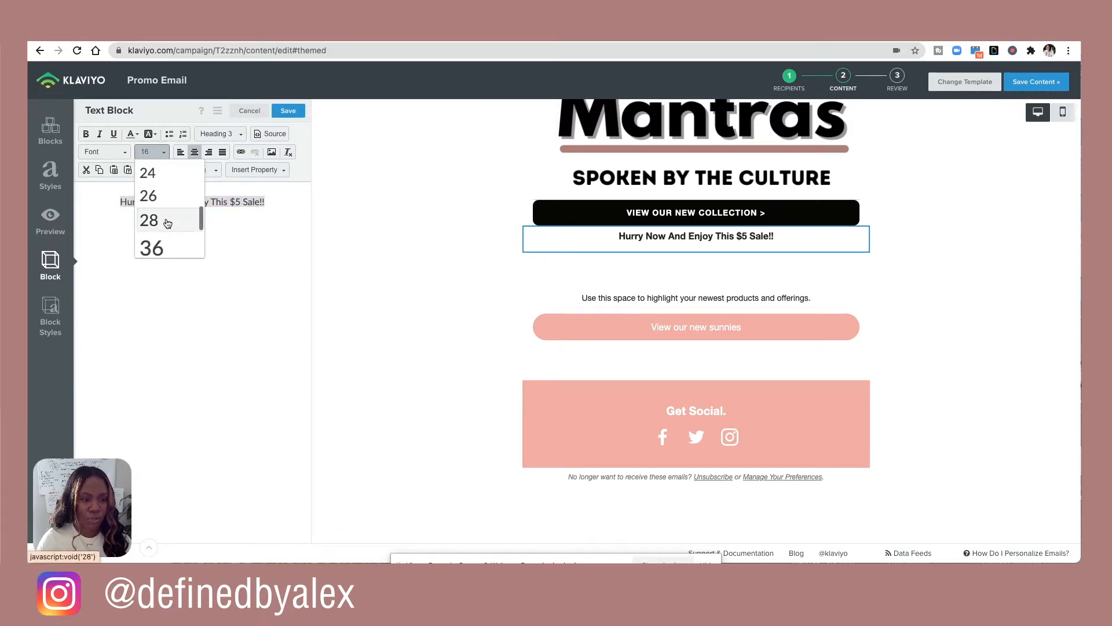
click(168, 223)
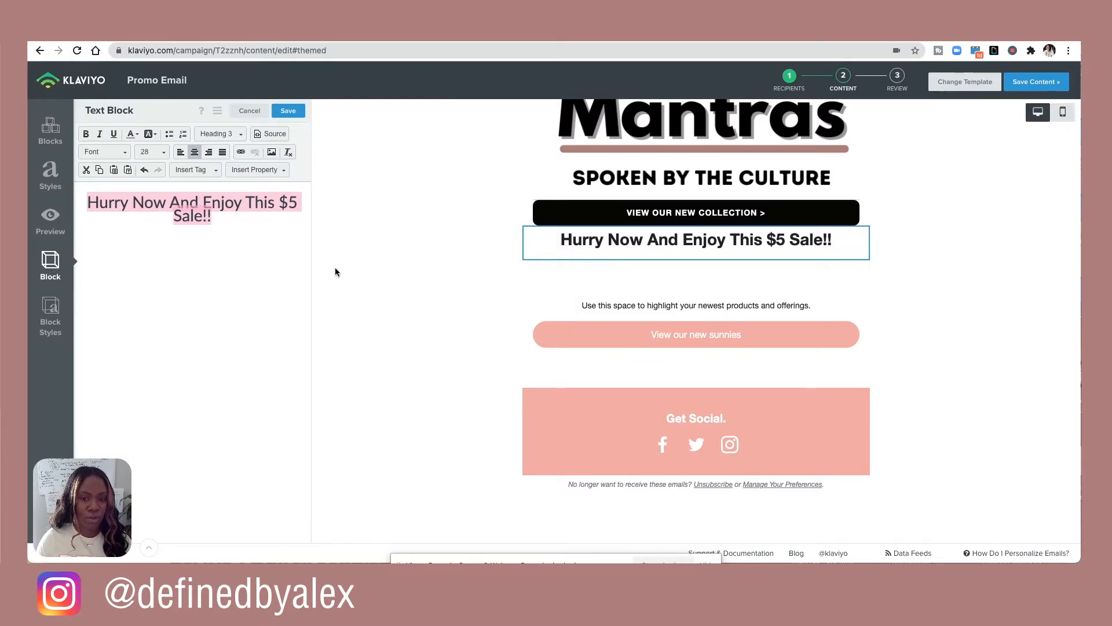
click(298, 267)
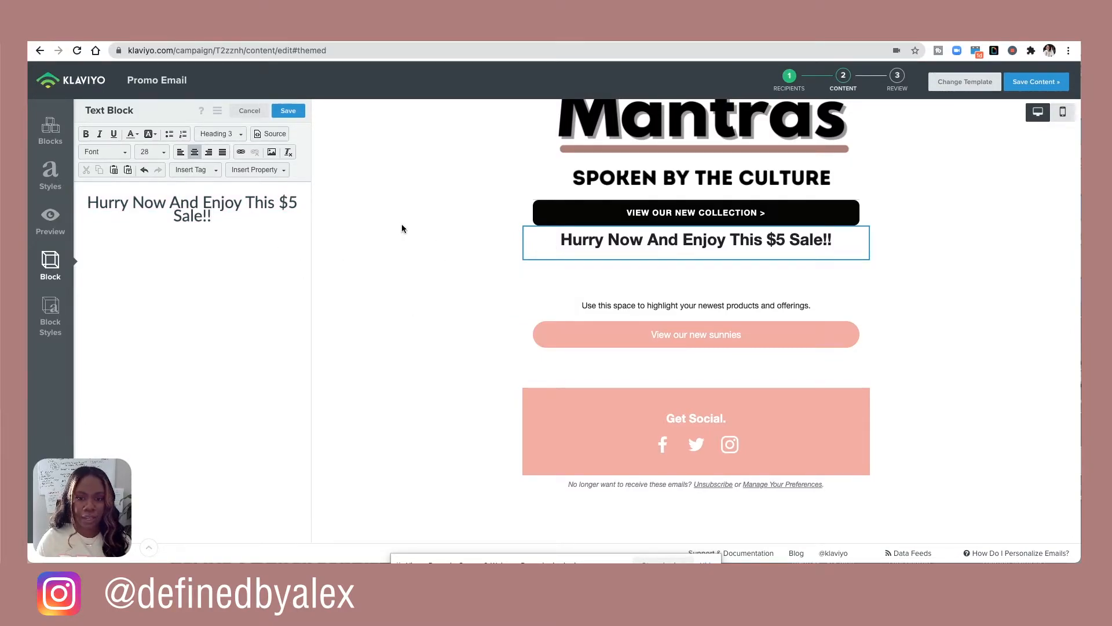
click(288, 110)
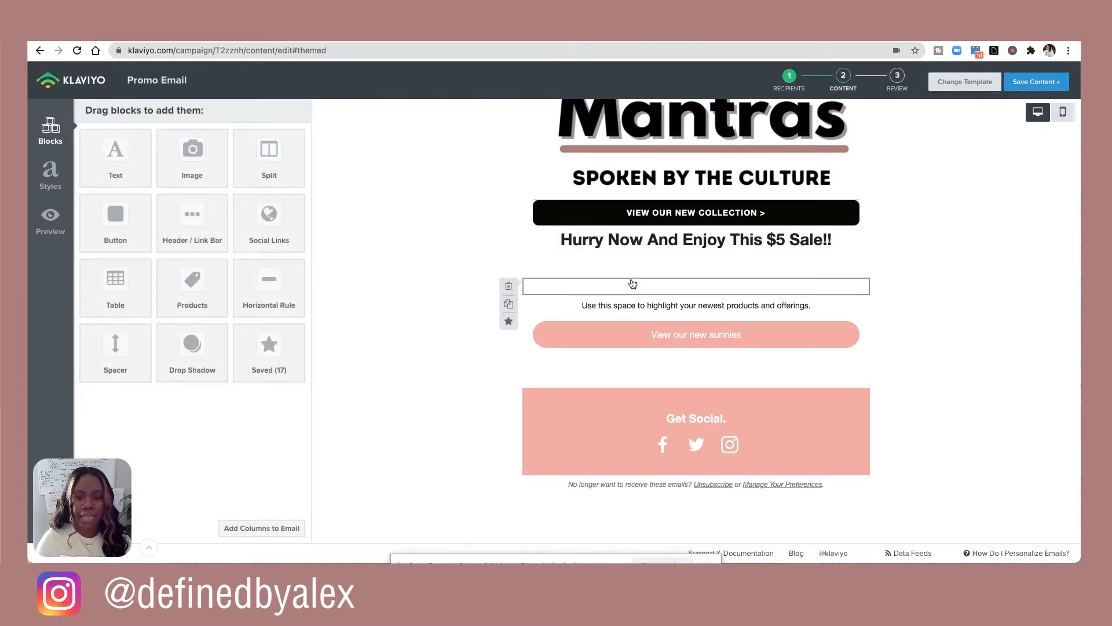
Delete the two empty blocks between the sale heading and the "Use this space to highlight your newest products" text.
click(508, 286)
click(657, 195)
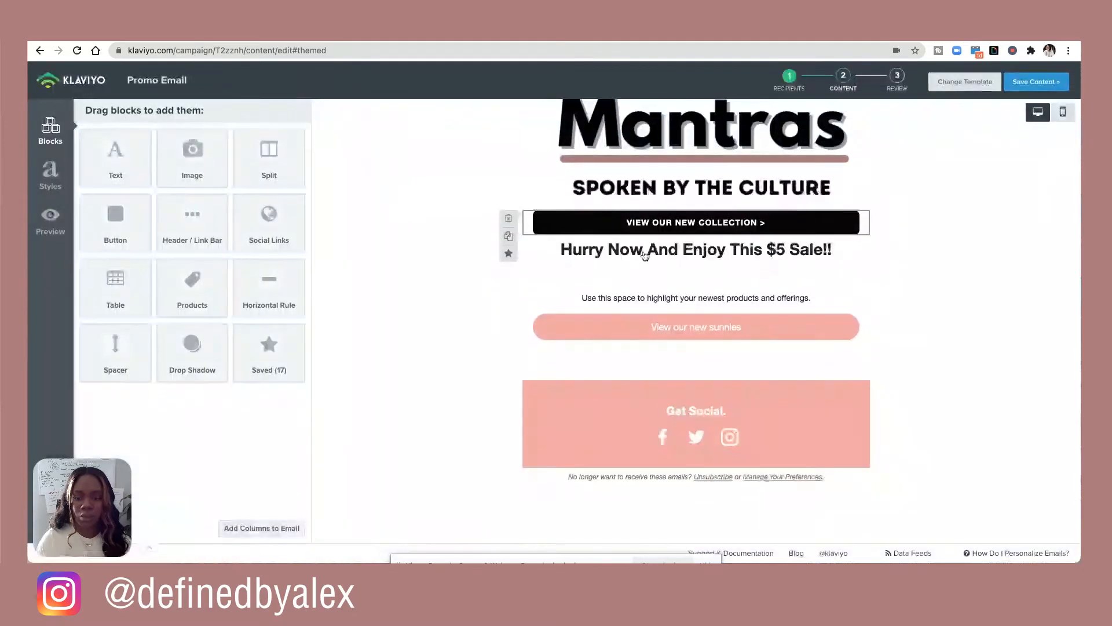
click(508, 281)
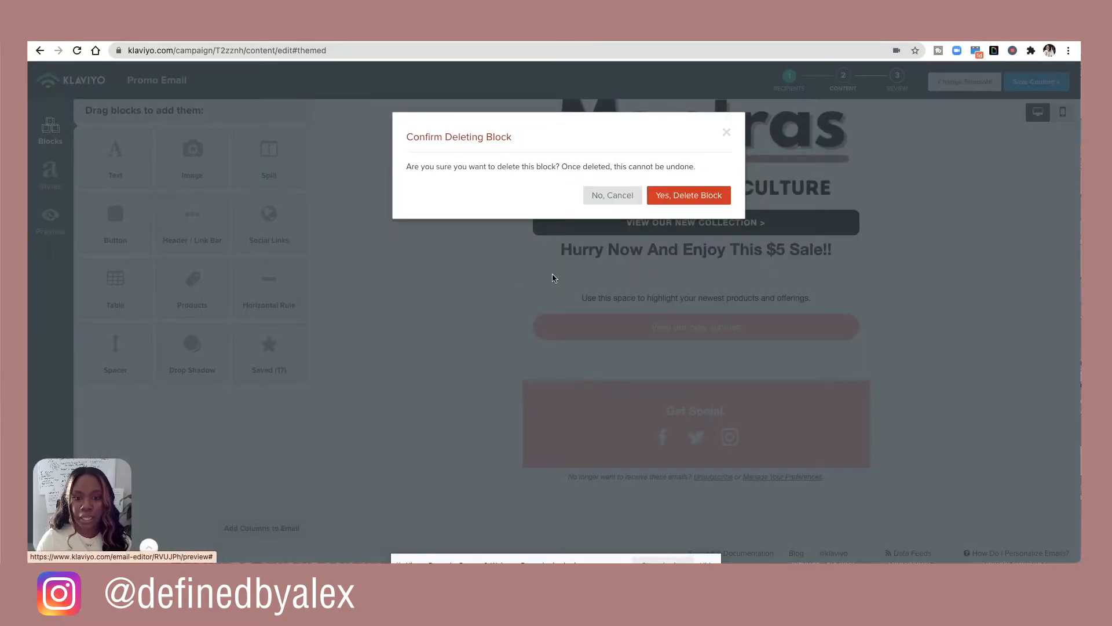
click(665, 201)
Delete the "Use this space to highlight your newest products and offerings." text and the "View our new sunnies" button.
click(509, 307)
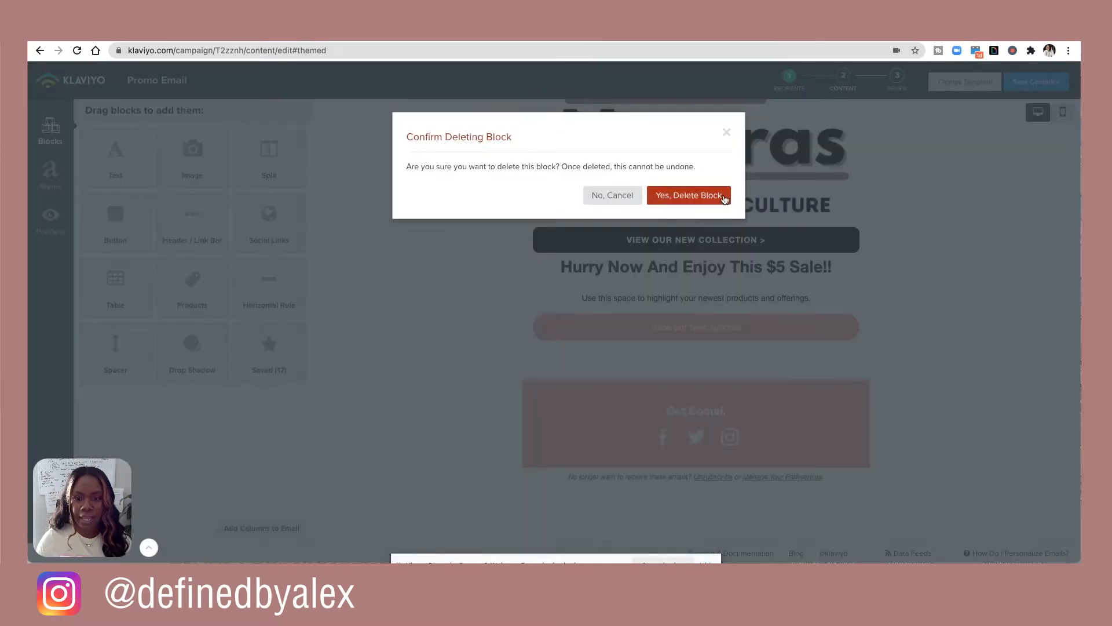
click(724, 199)
click(512, 320)
click(681, 201)
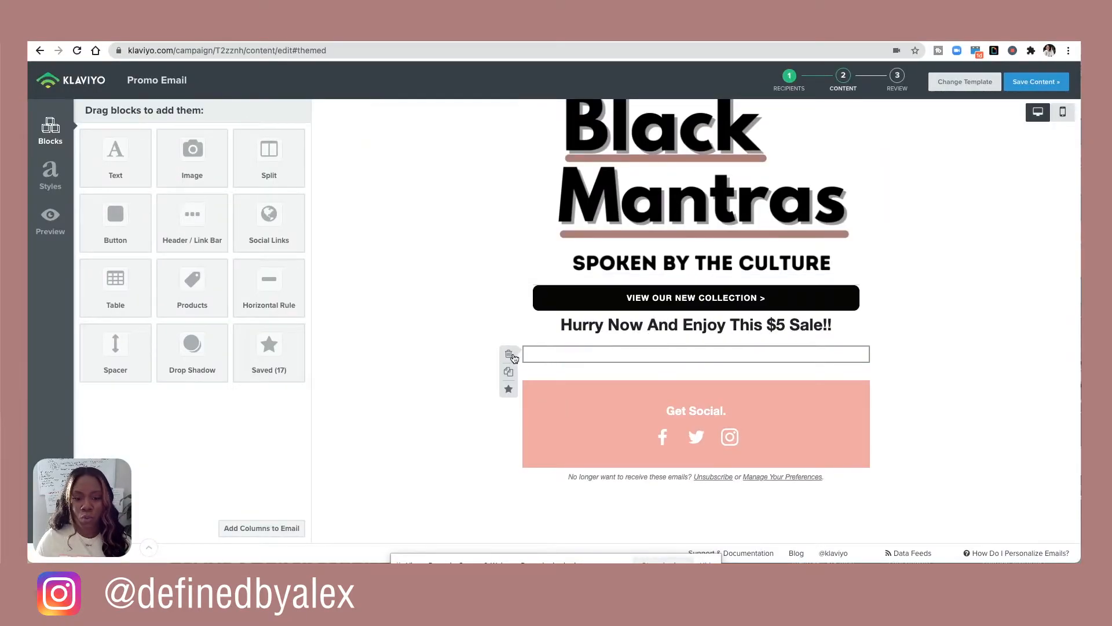
Delete the two remaining empty blocks between the sale heading and the Get Social section.
click(510, 355)
click(682, 195)
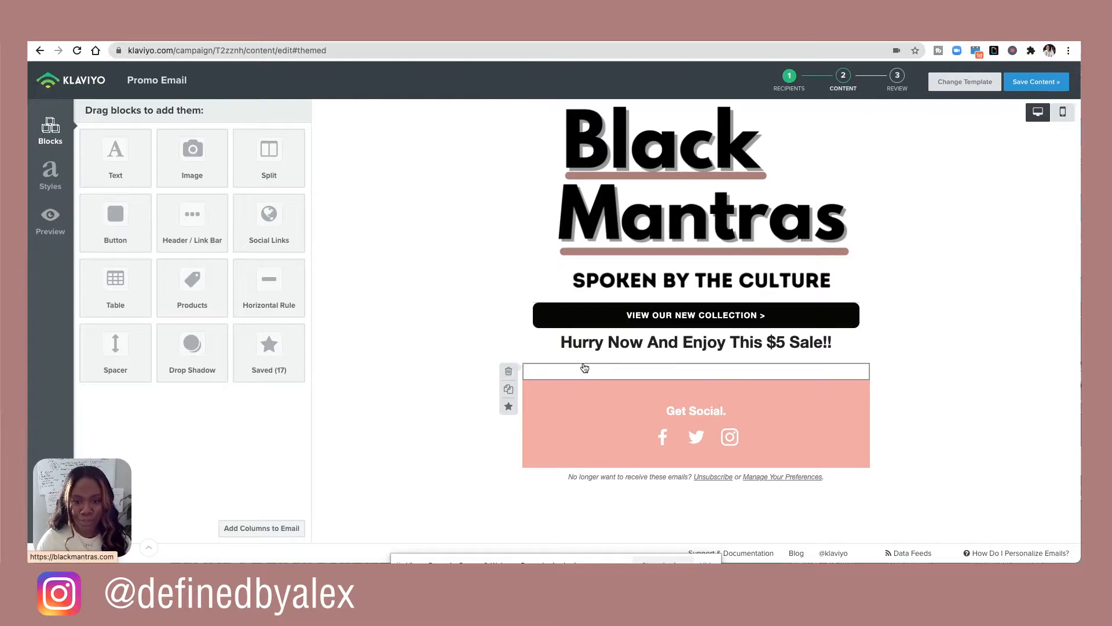
click(508, 371)
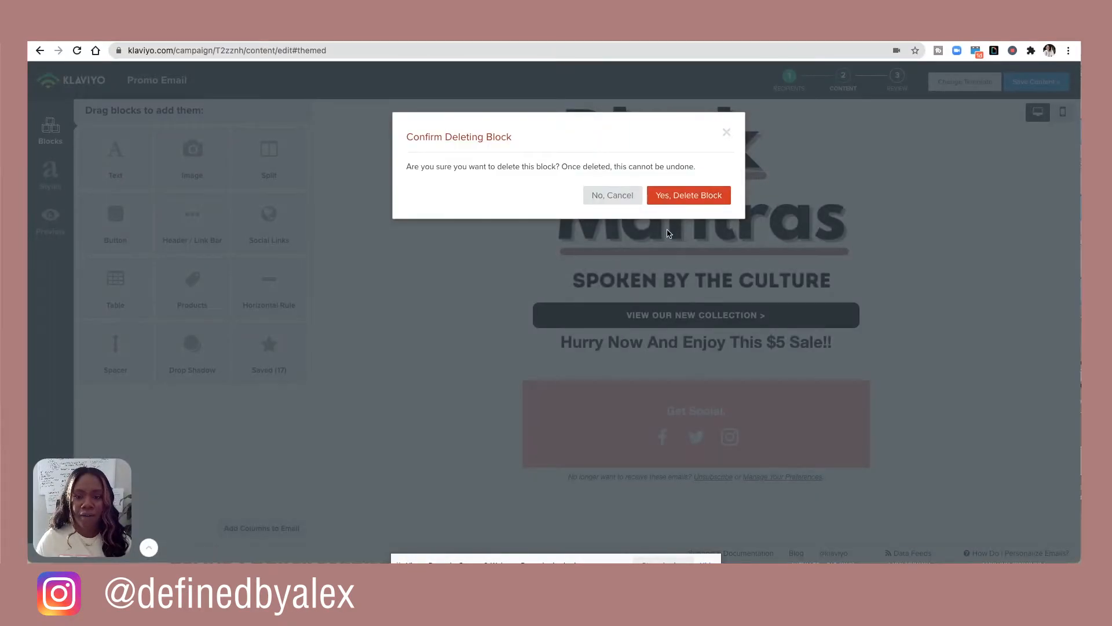
click(681, 202)
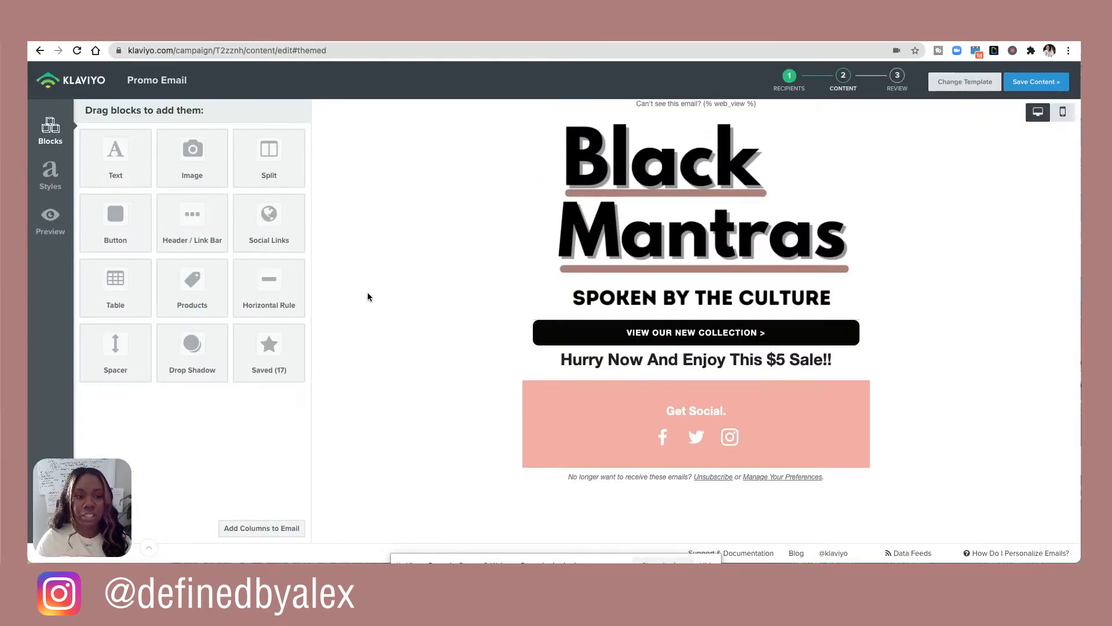
Add a Products block between the "Hurry Now And Enjoy This $5 Sale!!" heading and the Get Social section.
drag(191, 289, 640, 367)
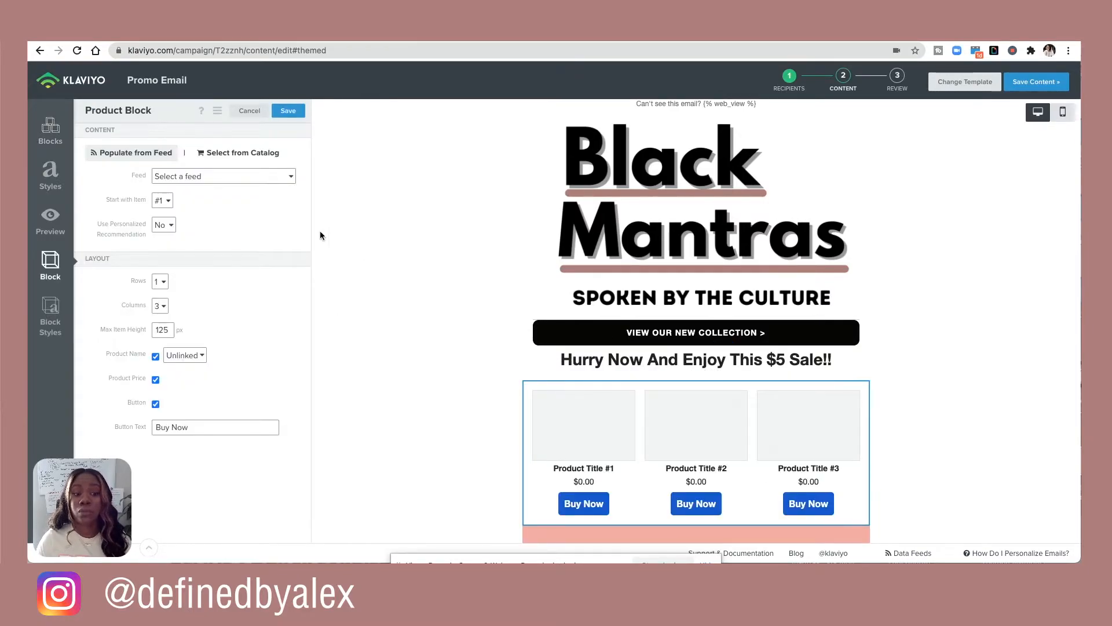
mouse_move(521, 284)
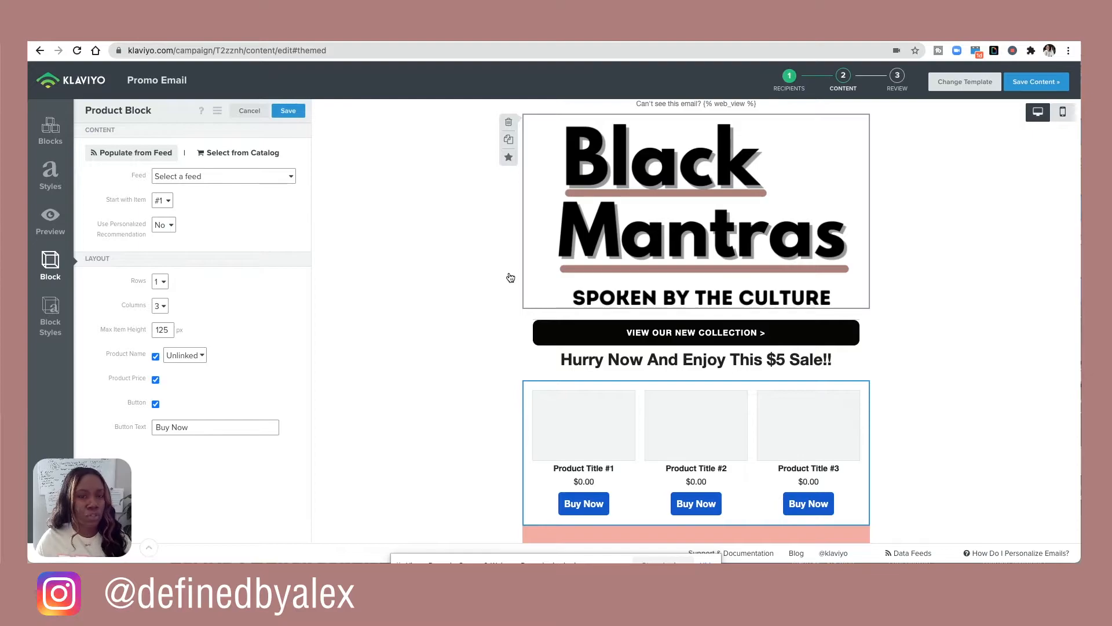
scroll(755, 403, down, 2)
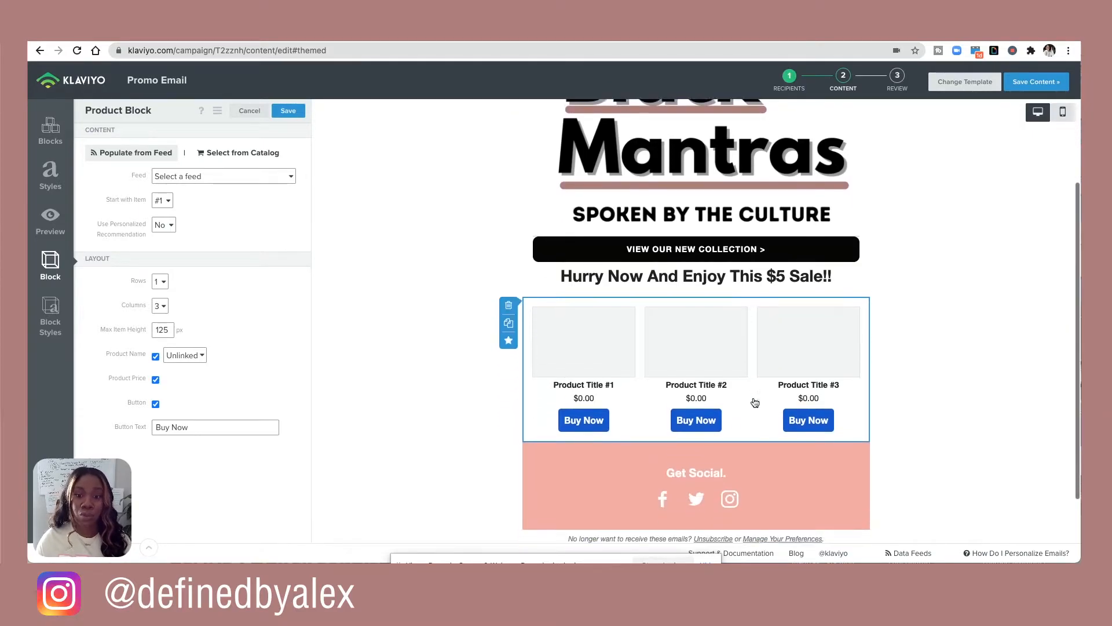
scroll(720, 377, up, 1)
scroll(721, 380, up, 1)
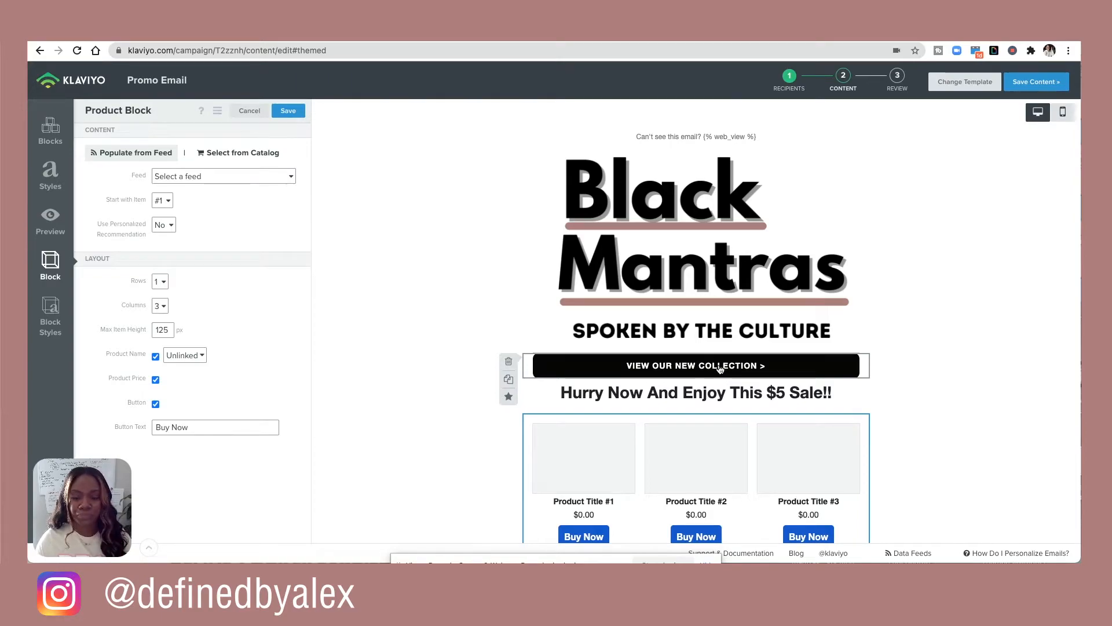
click(724, 372)
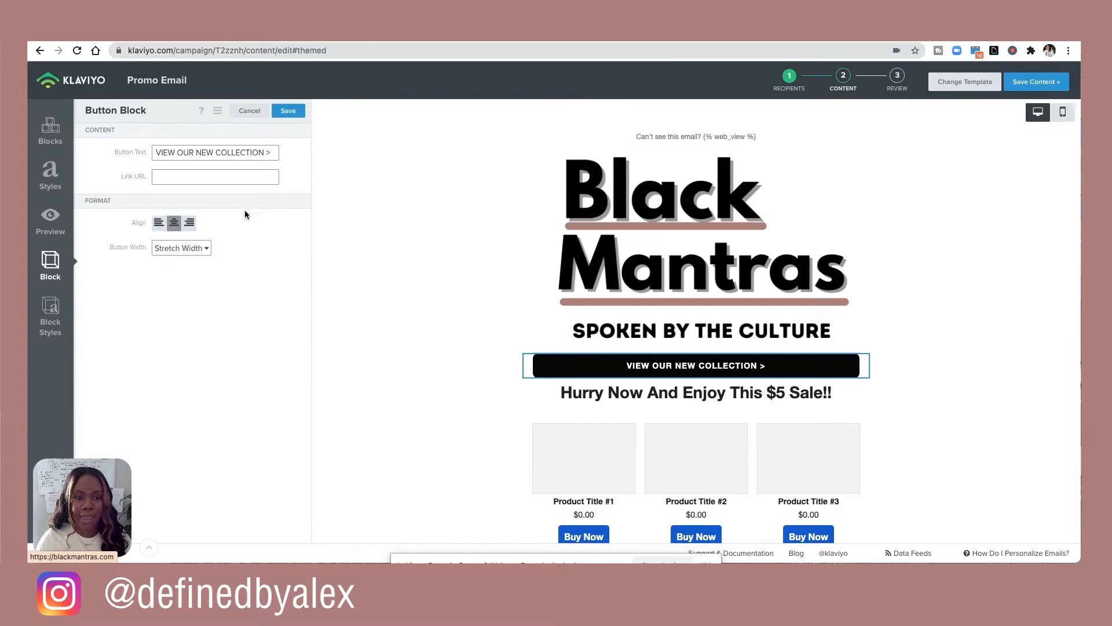
click(161, 175)
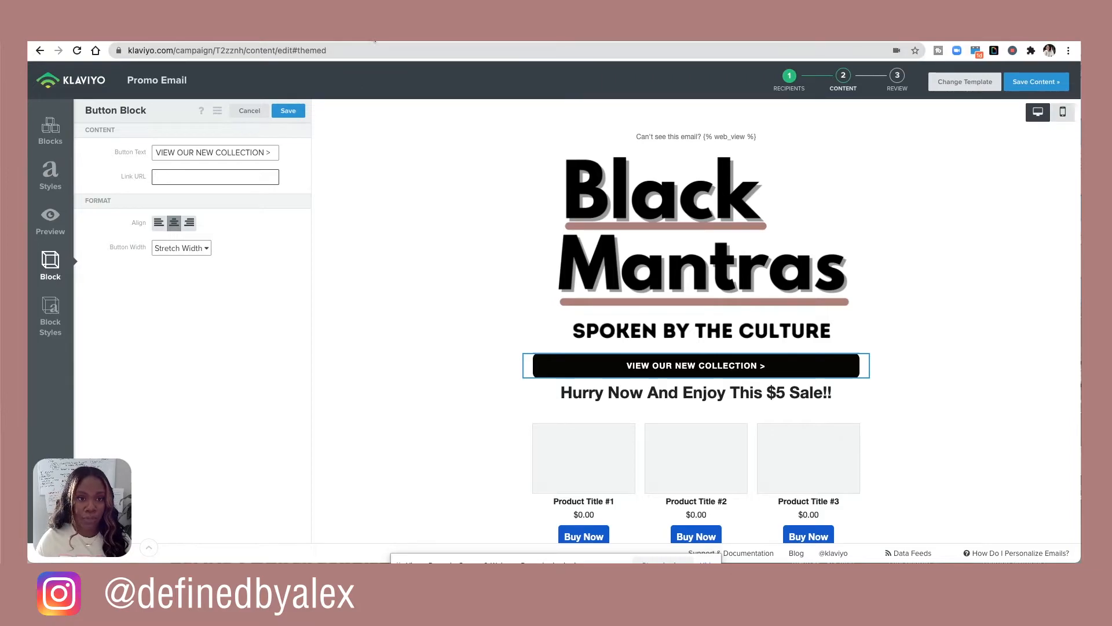
key(super+t)
click(286, 70)
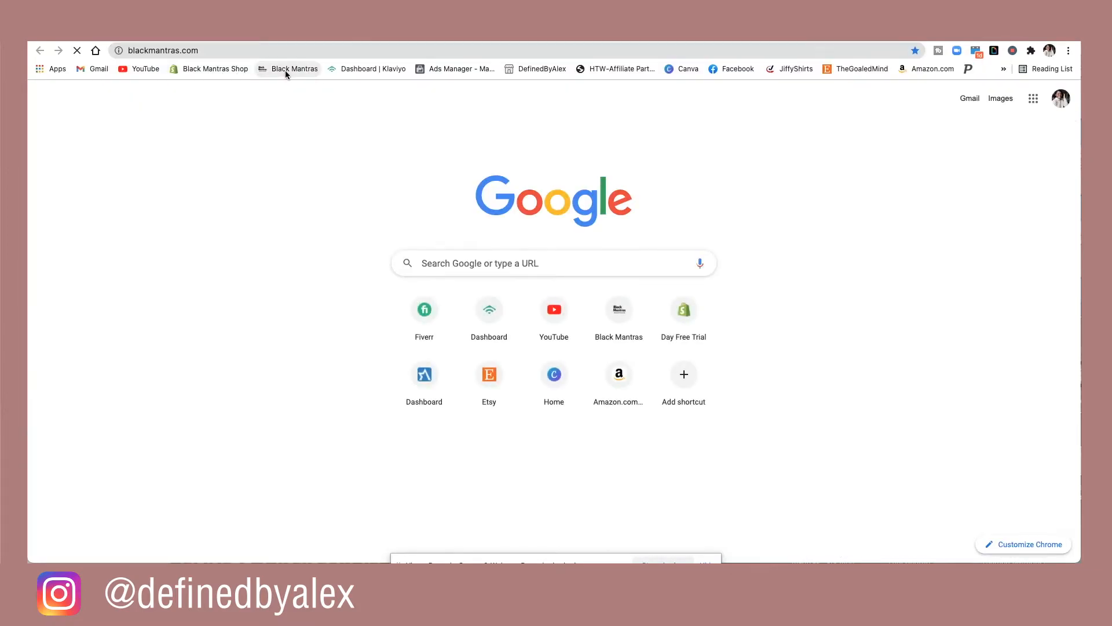
click(152, 51)
key(ctrl+c)
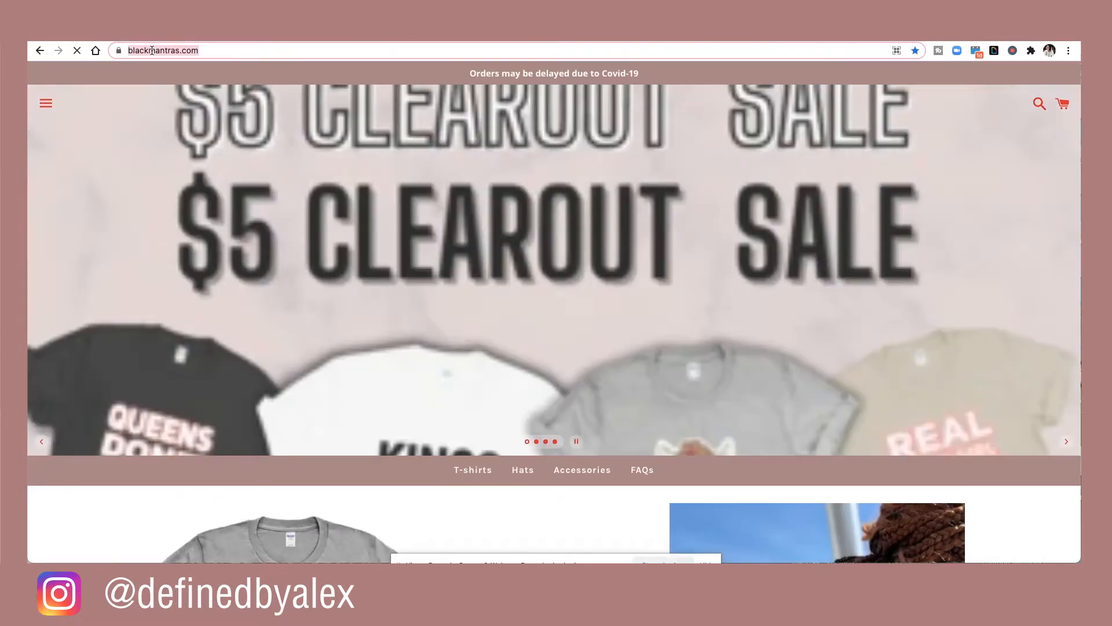
key(ctrl+shift+Tab)
click(165, 176)
key(ctrl+v)
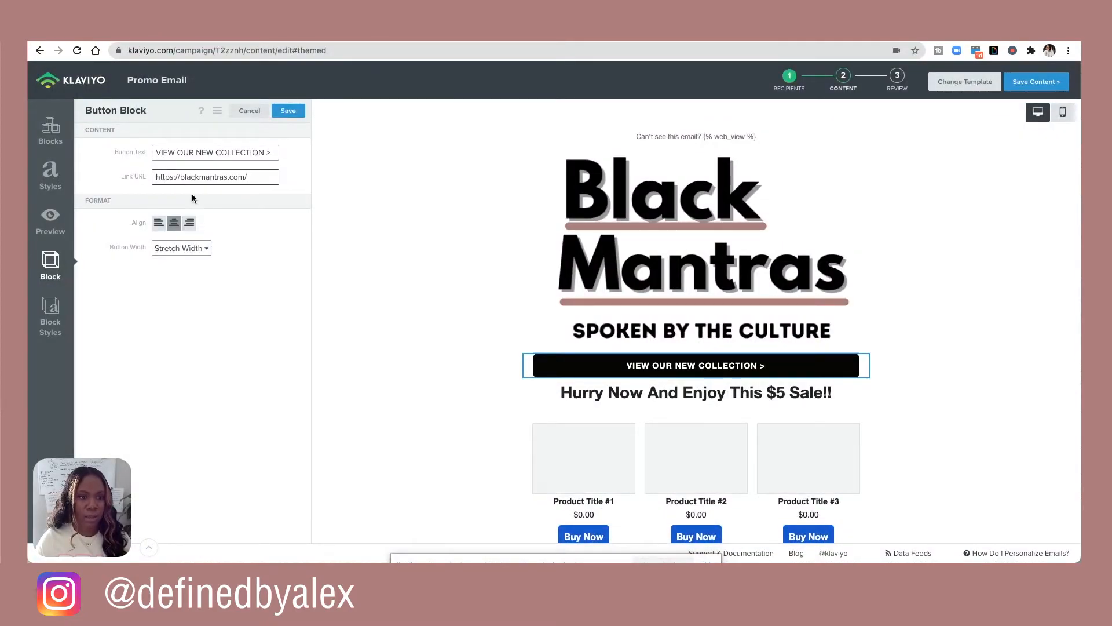
click(292, 113)
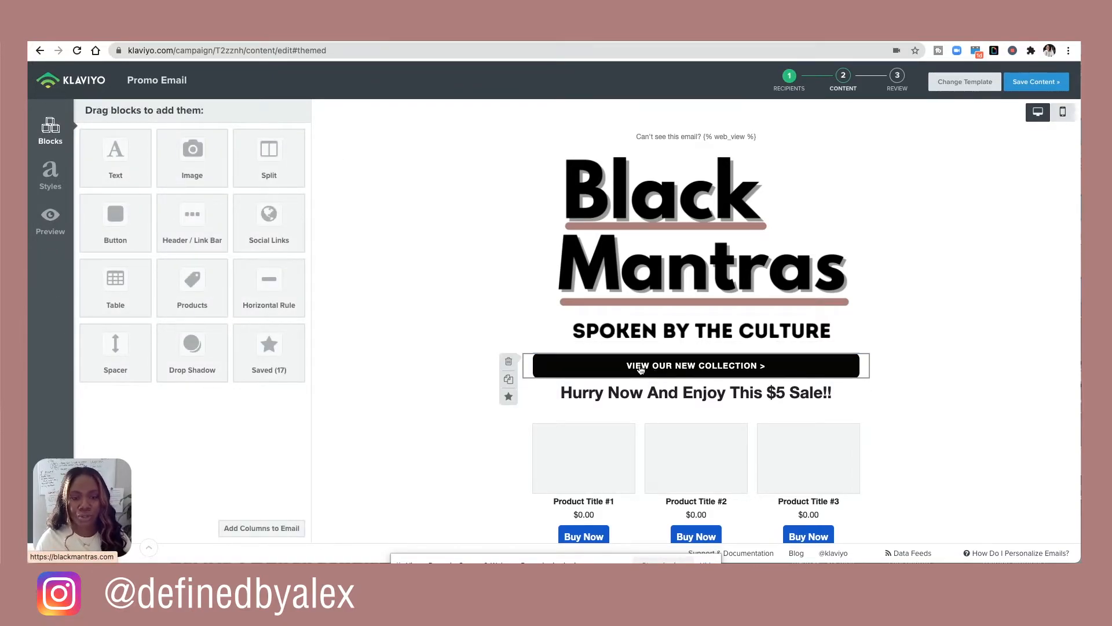
Fill the product block from the catalog with Real Black Girl Sh*t-Tee, Black Culture Is The G.O.A.T tee and Living My Best Black Life-tee.
scroll(640, 369, down, 3)
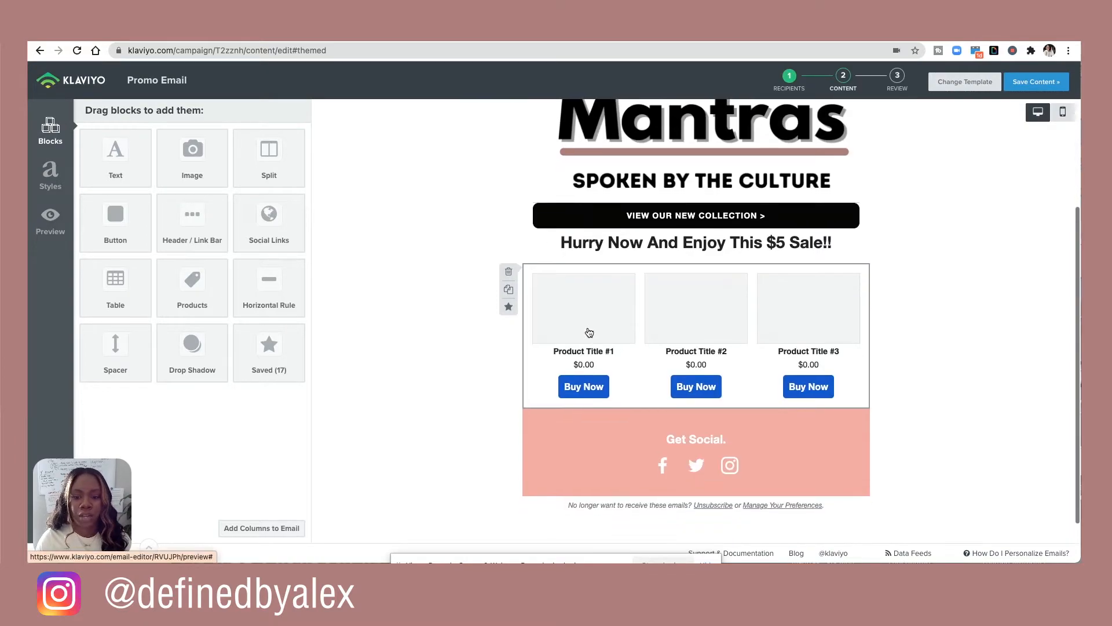
click(588, 330)
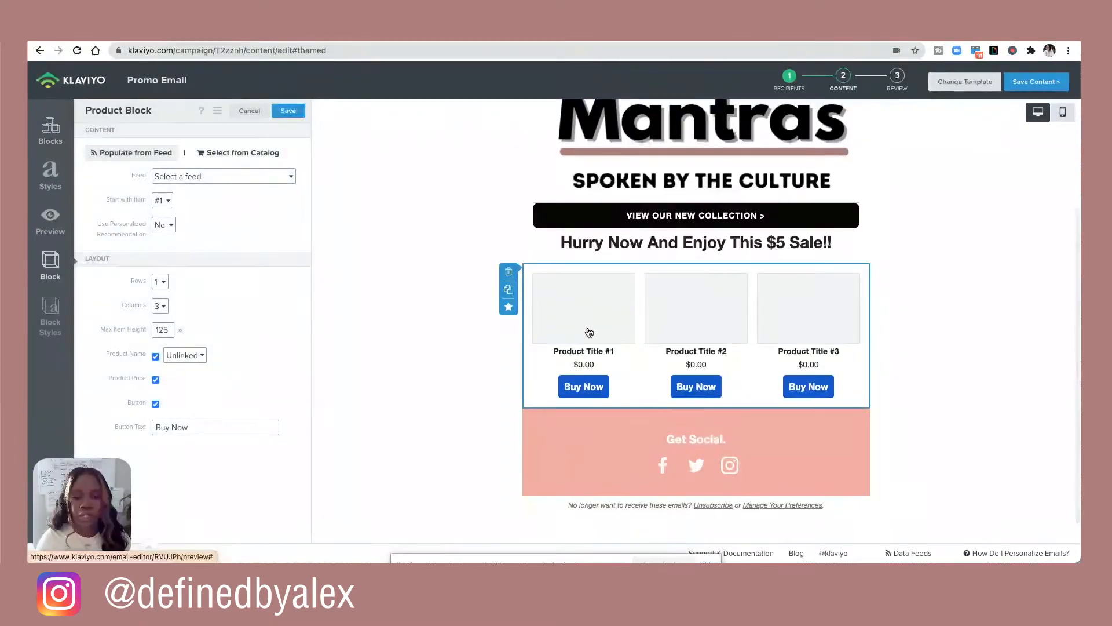
click(249, 154)
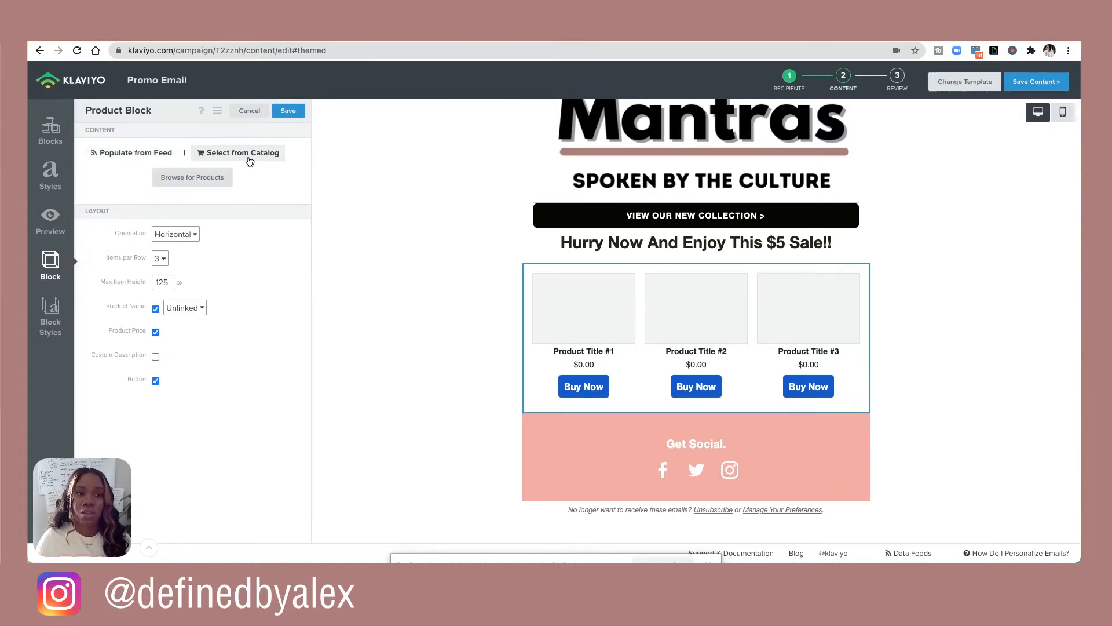
click(210, 177)
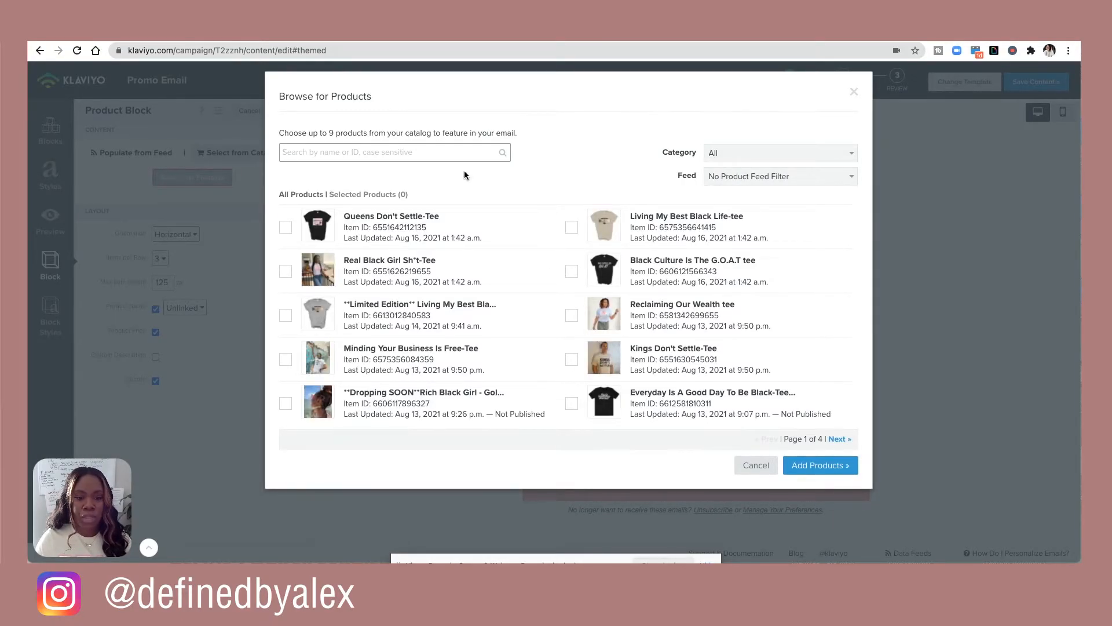
click(285, 316)
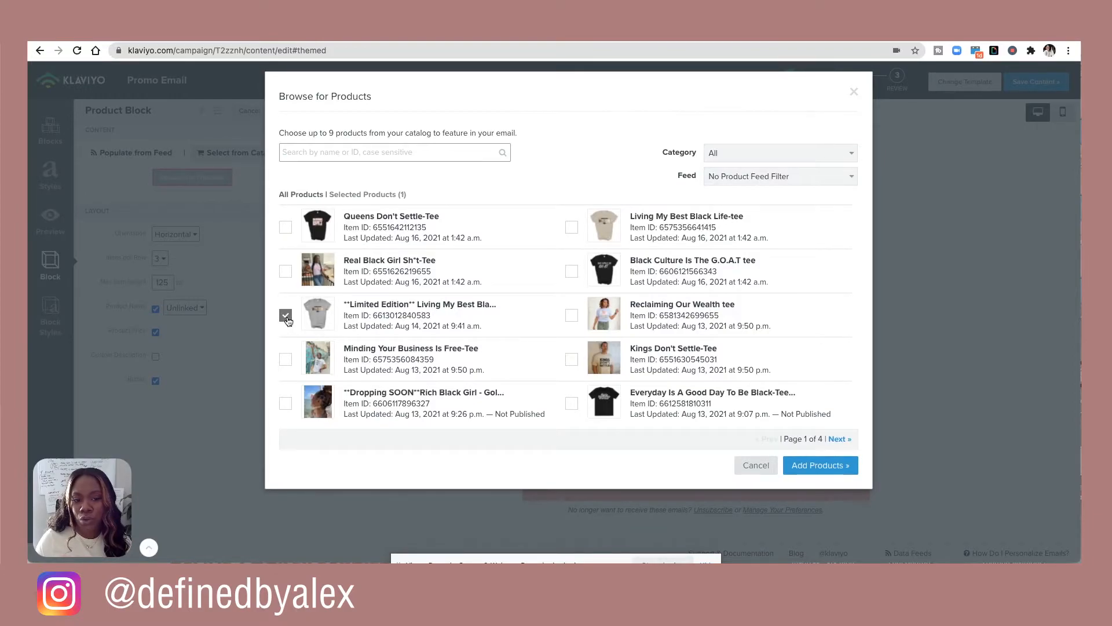
click(285, 271)
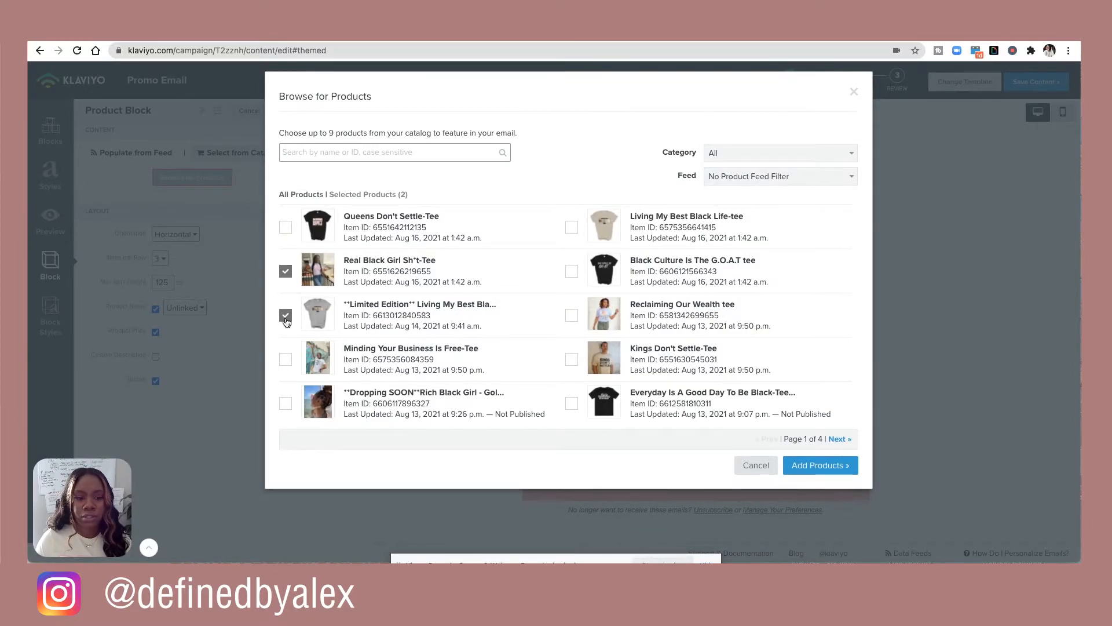
click(572, 273)
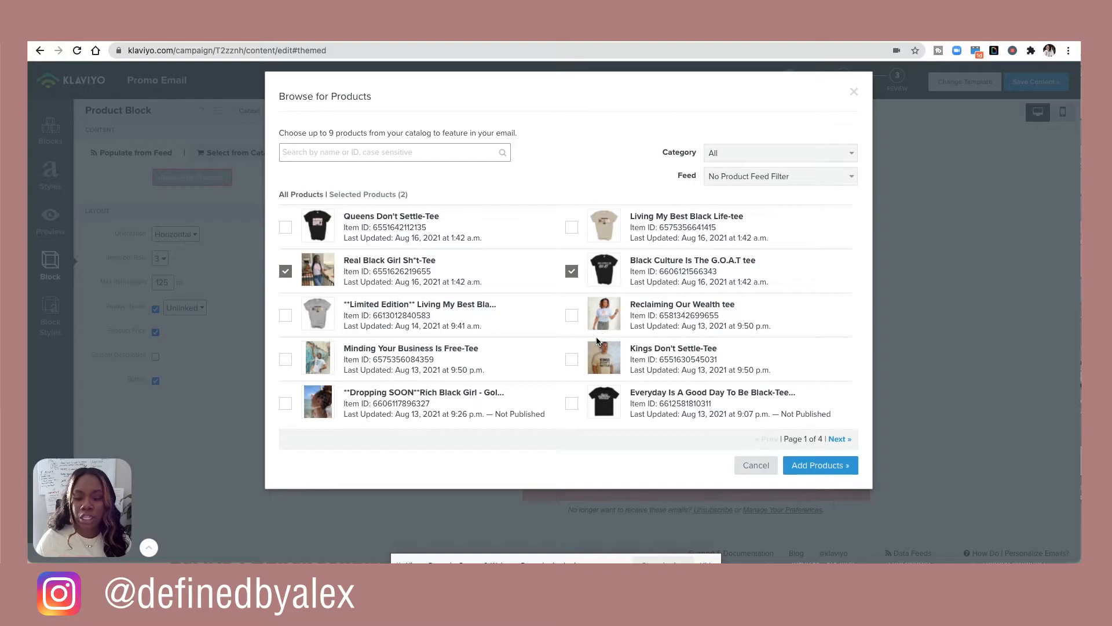
click(572, 227)
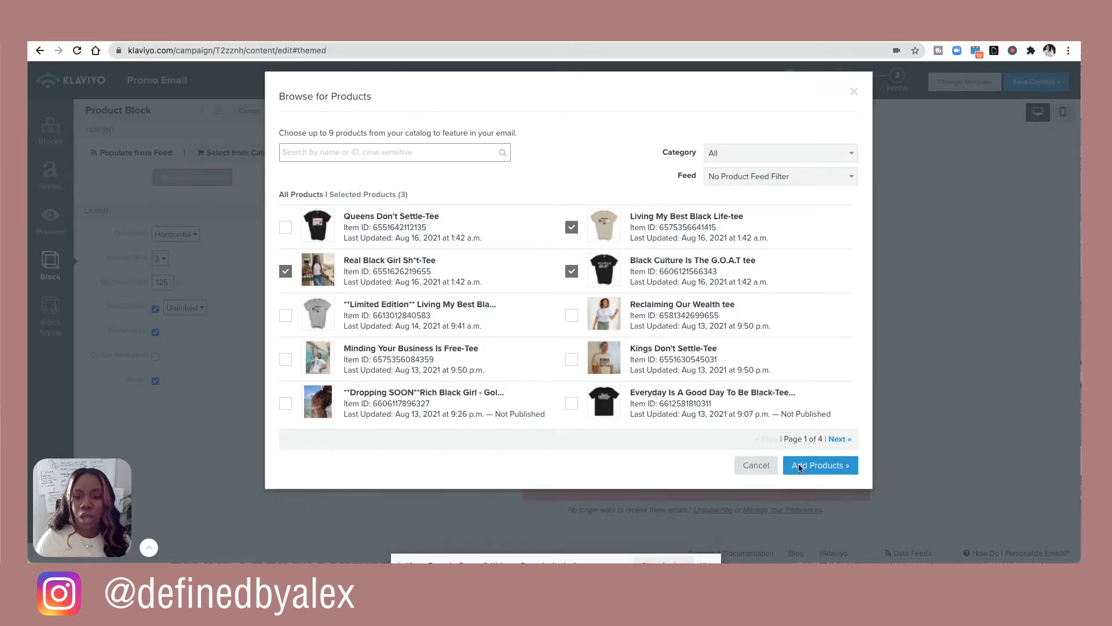
click(817, 465)
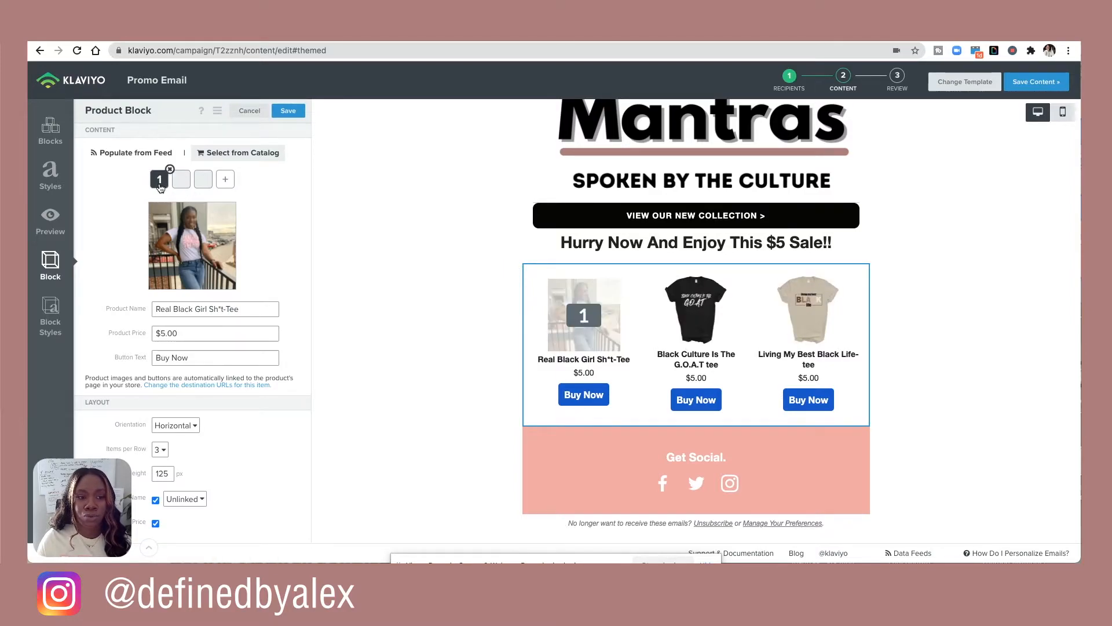
Move Real Black Girl Sh*t-Tee to the second product position and select the first product, Black Culture Is The G.O.A.T tee.
drag(161, 185, 192, 185)
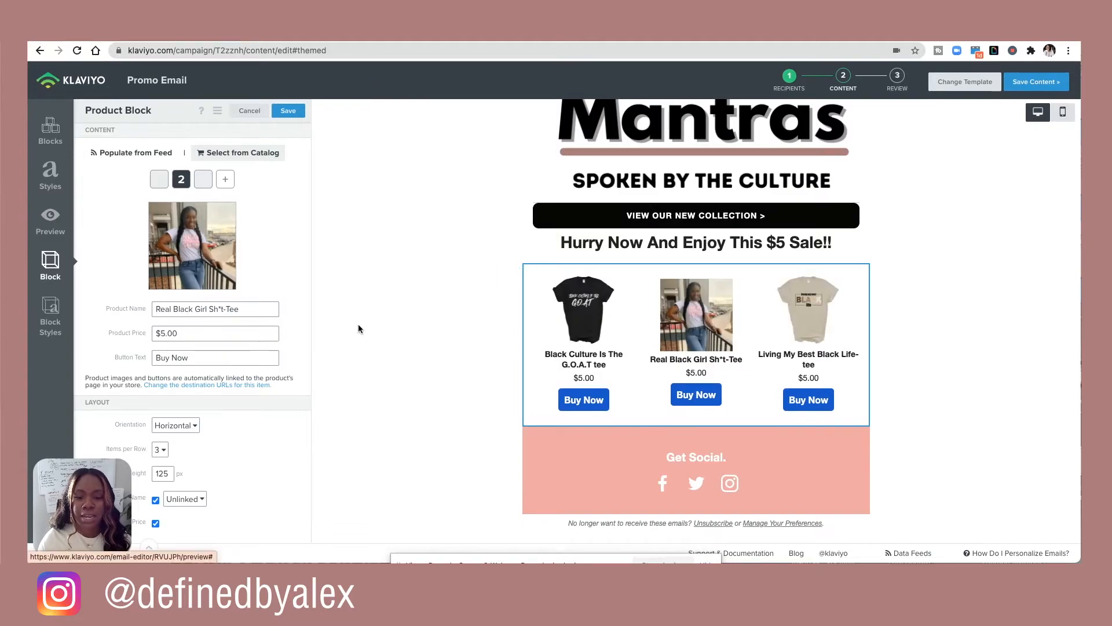
scroll(221, 316, down, 1)
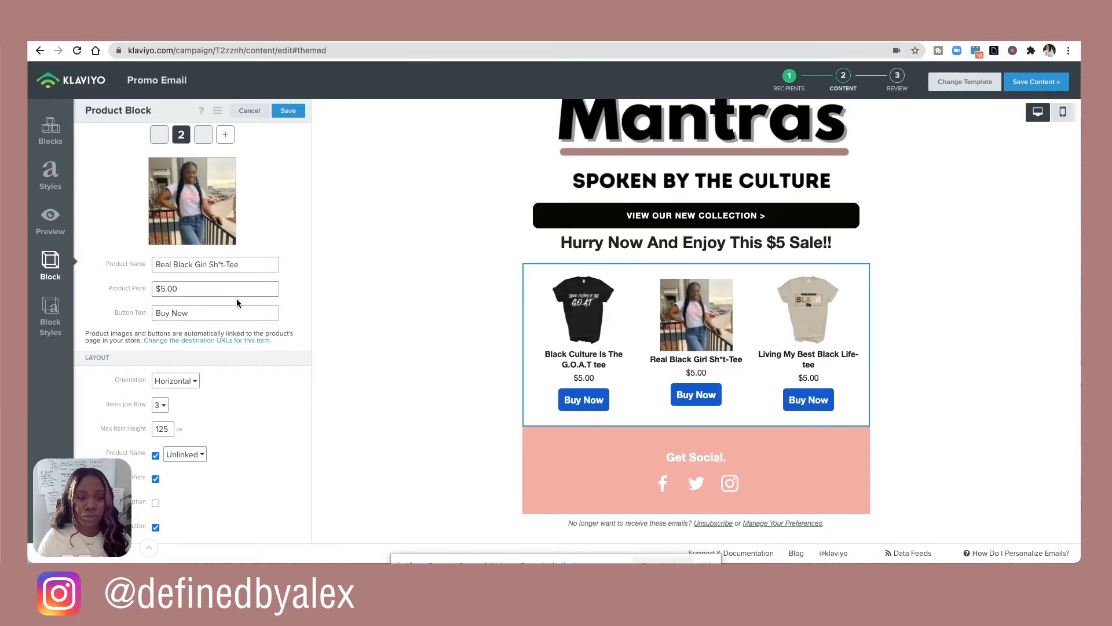
click(158, 135)
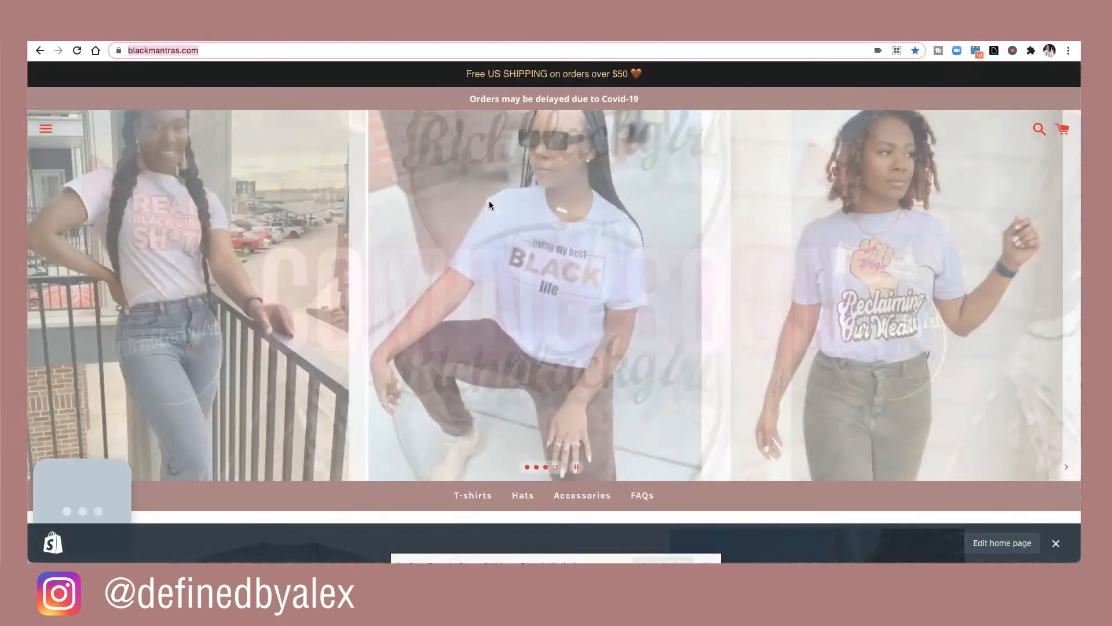
On the Black Mantras website, open the Black Culture Is The G.O.A.T tee page from the T-shirts collection and copy its URL.
scroll(489, 201, down, 4)
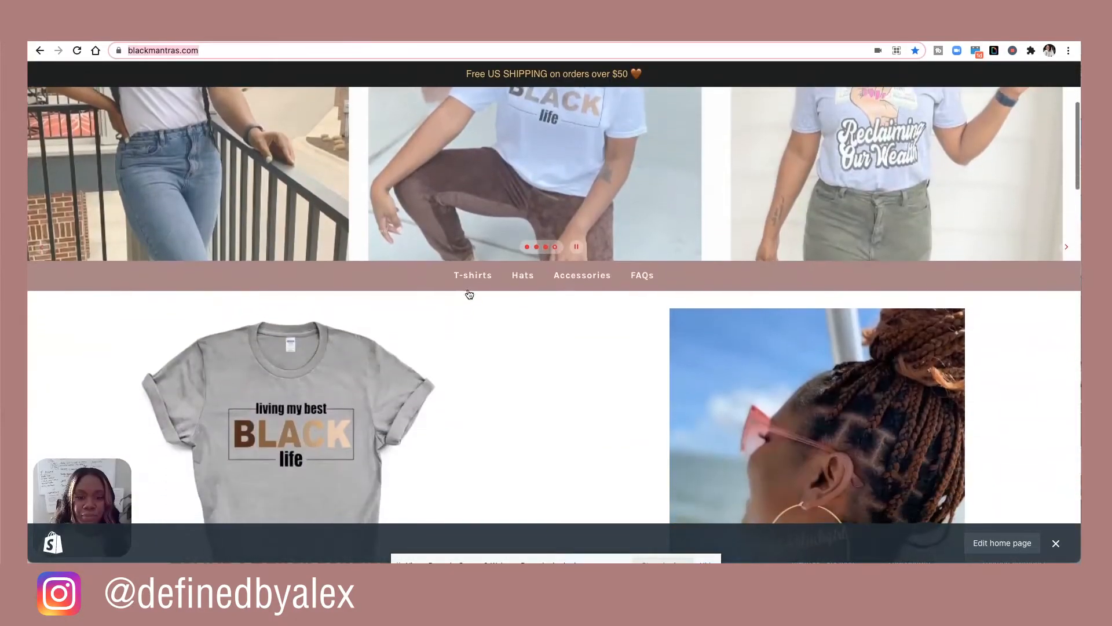
click(472, 287)
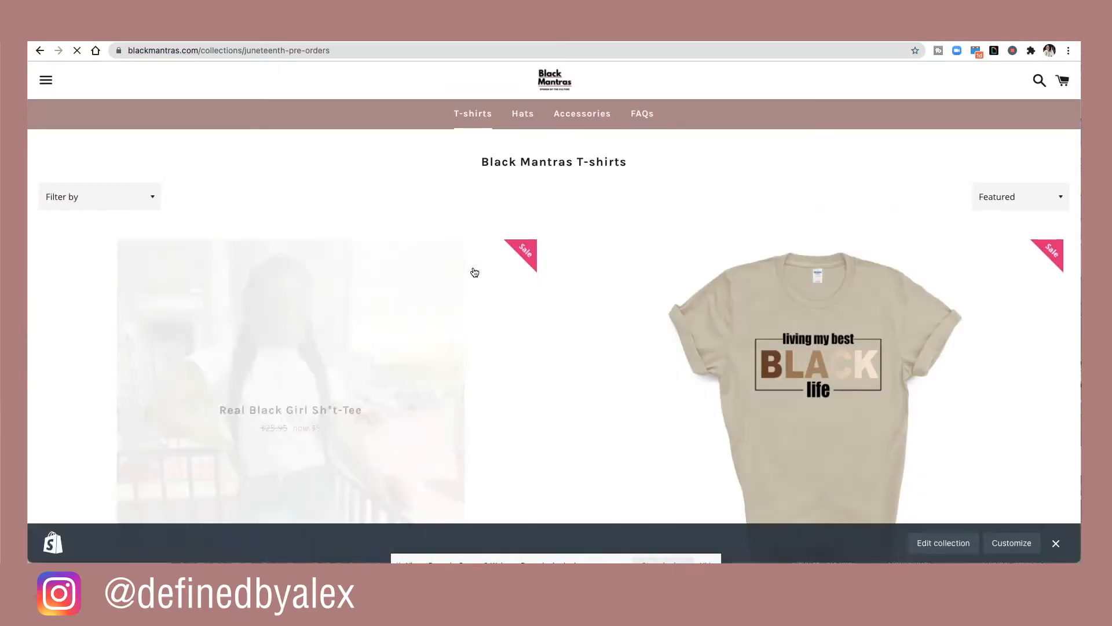
scroll(471, 273, down, 6)
scroll(472, 273, up, 2)
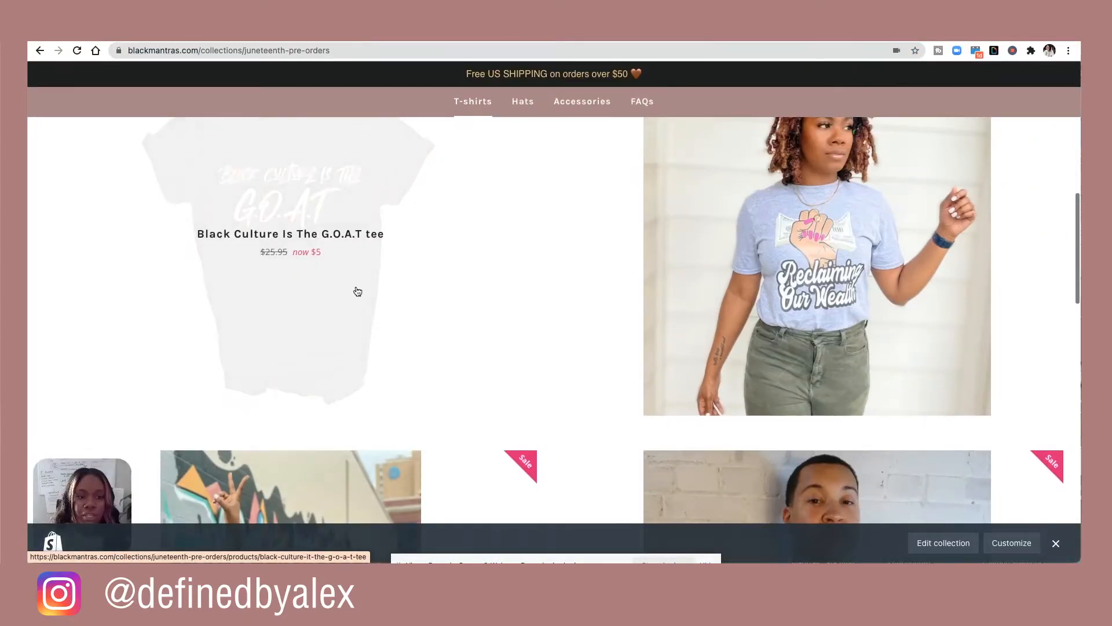
click(328, 272)
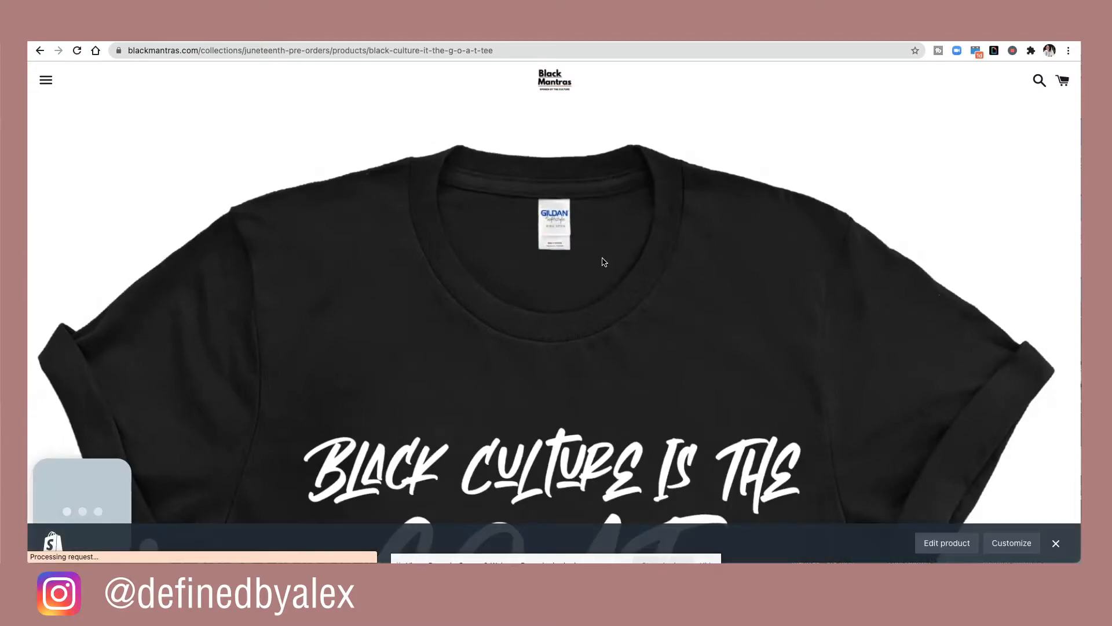
scroll(512, 255, down, 6)
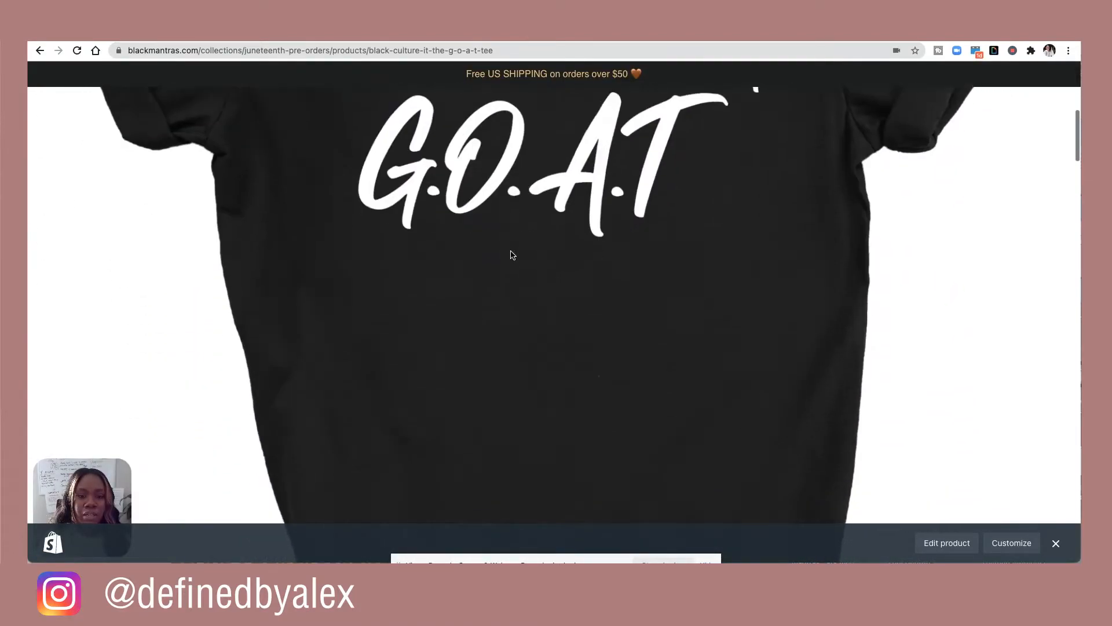
scroll(513, 255, down, 4)
scroll(512, 258, up, 10)
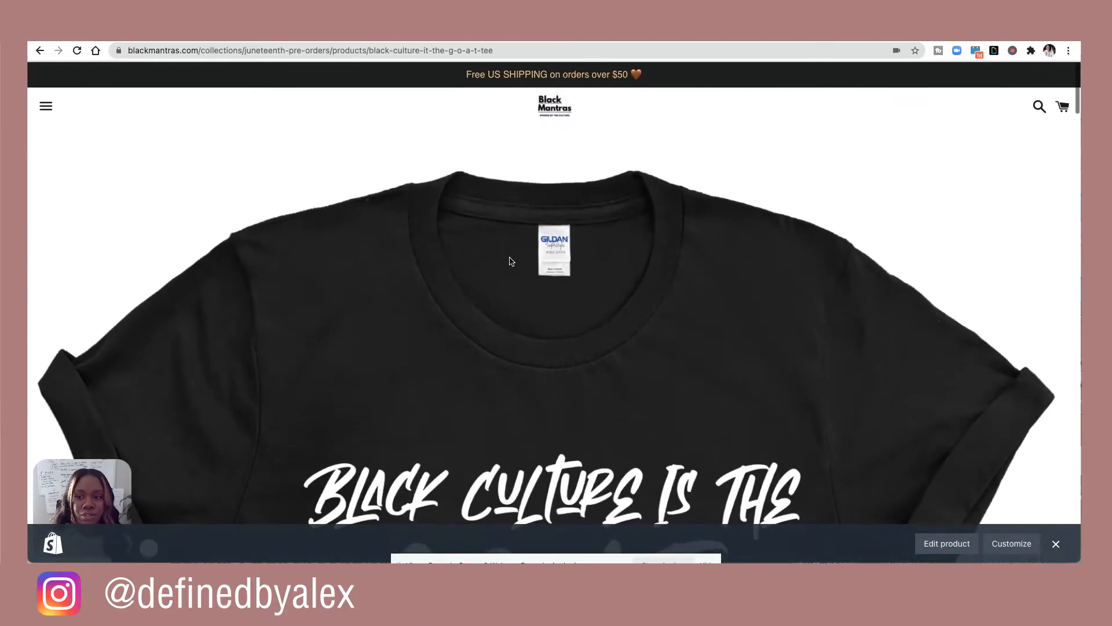
scroll(594, 395, down, 2)
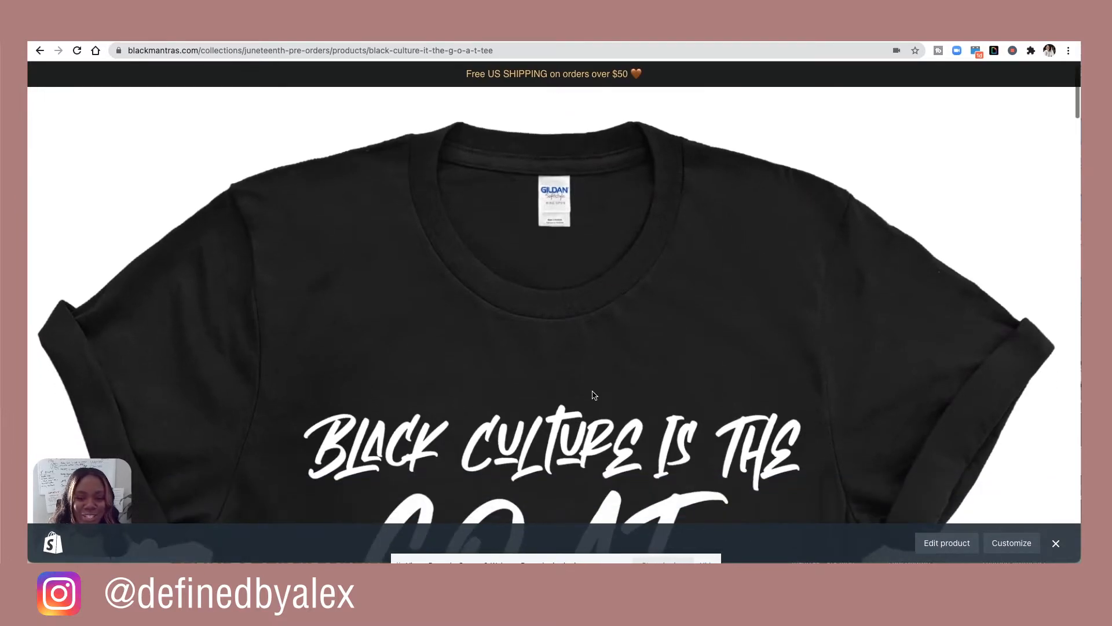
click(1056, 543)
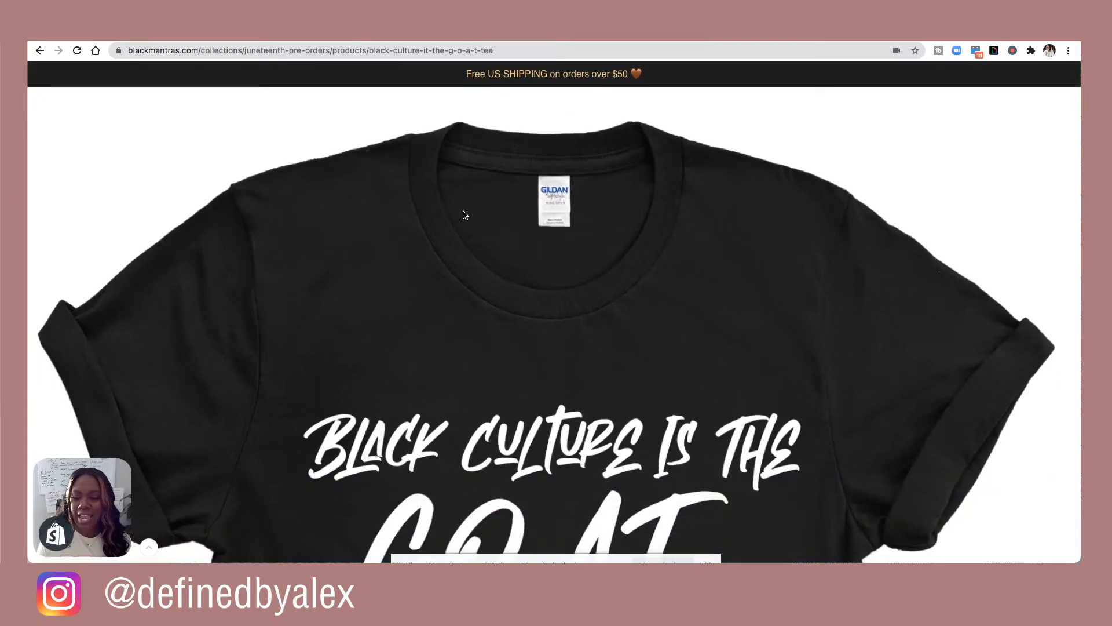
click(197, 54)
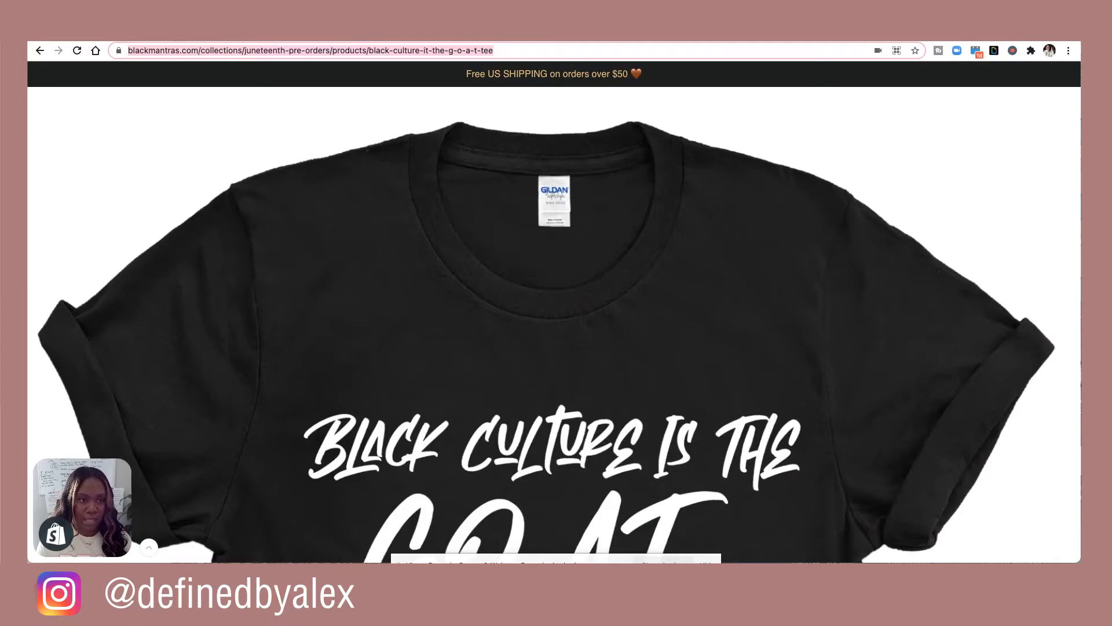
Back in Klaviyo, replace the Black Culture Is The G.O.A.T tee's image/button link with the copied product URL and save the product block.
key(ctrl+Tab)
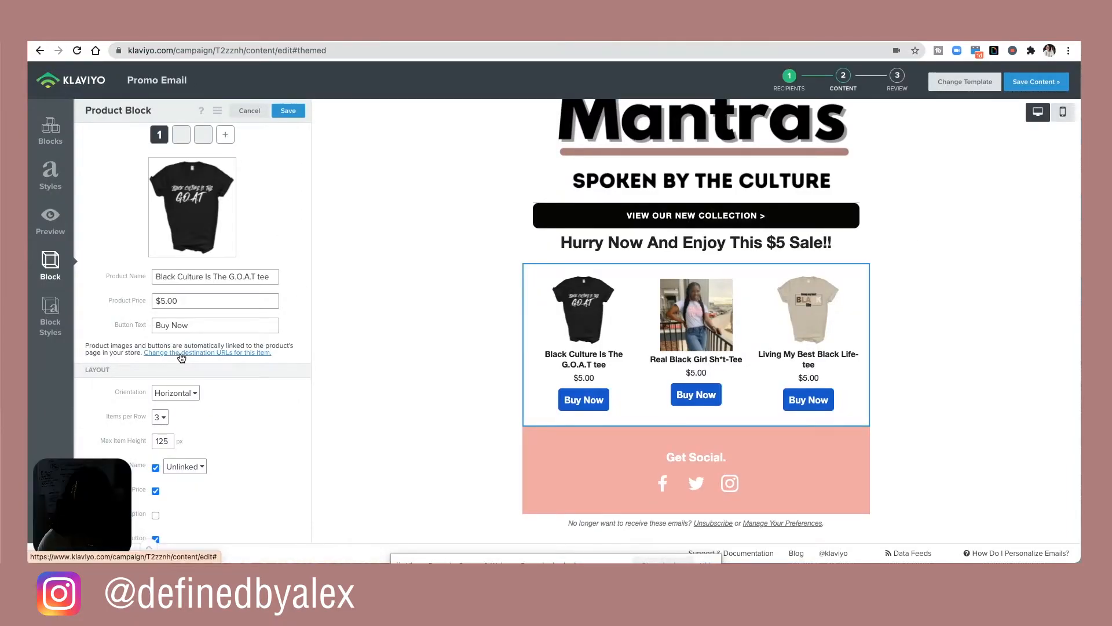
scroll(223, 256, up, 1)
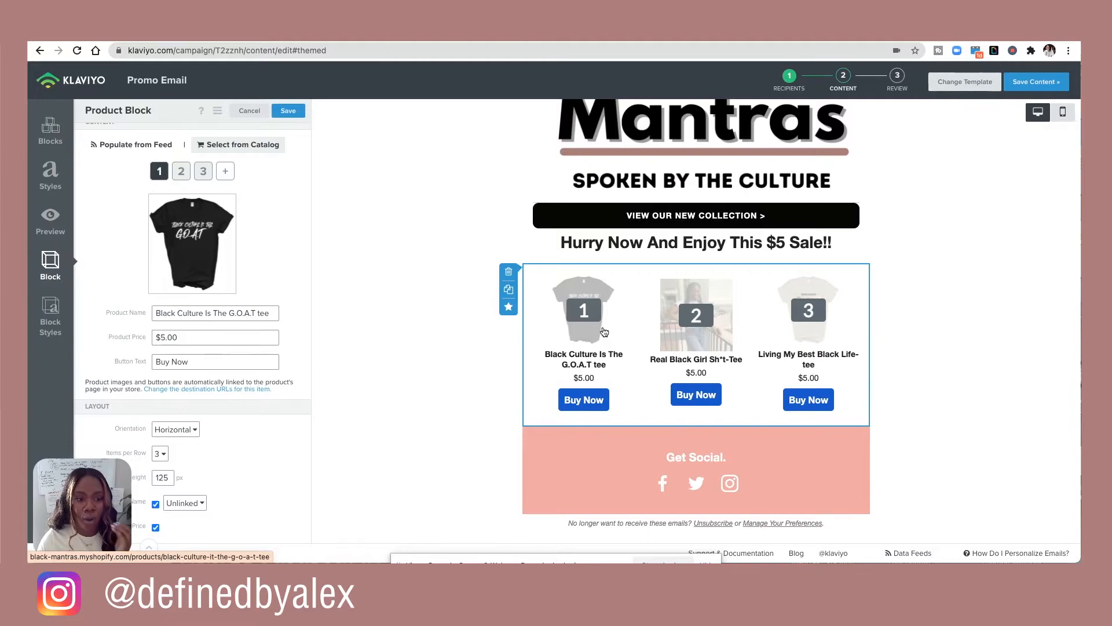
click(162, 391)
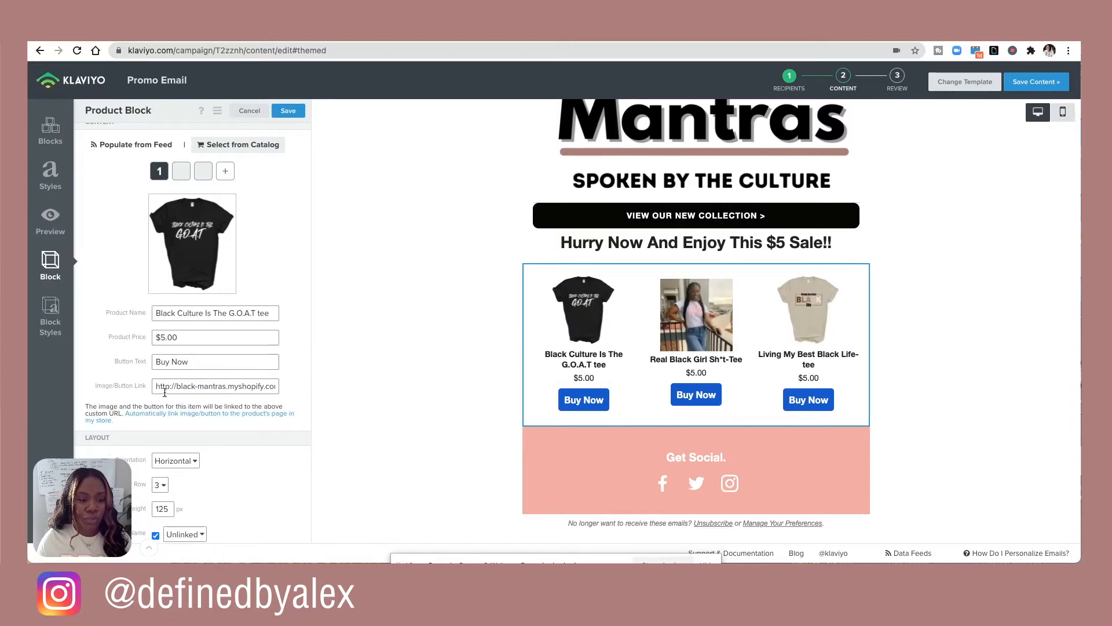
triple_click(180, 390)
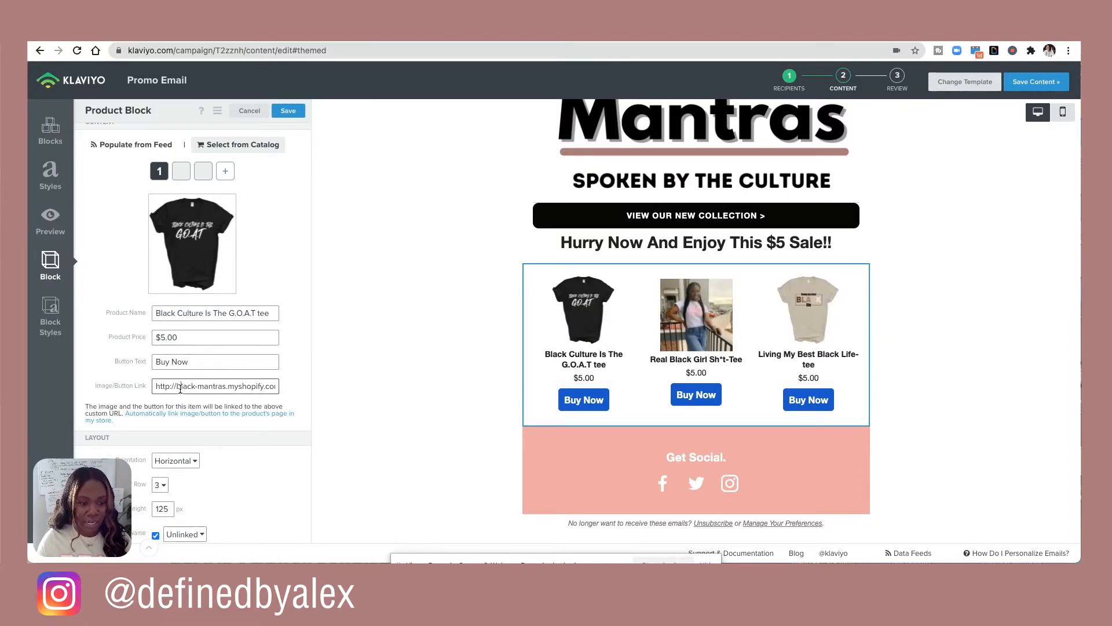
key(ctrl+v)
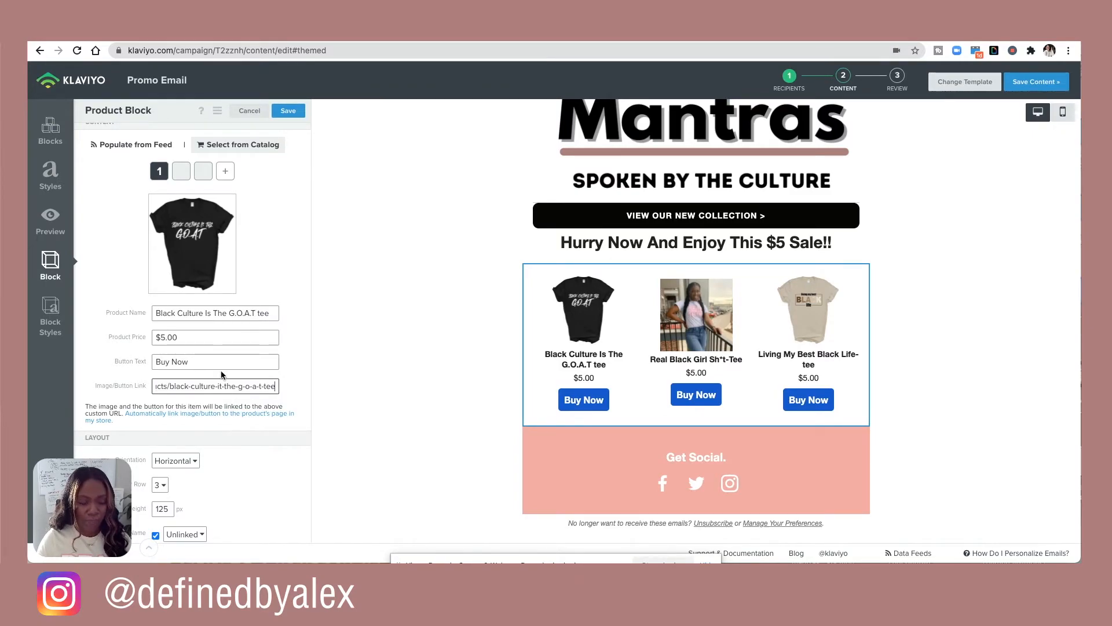
scroll(221, 374, down, 1)
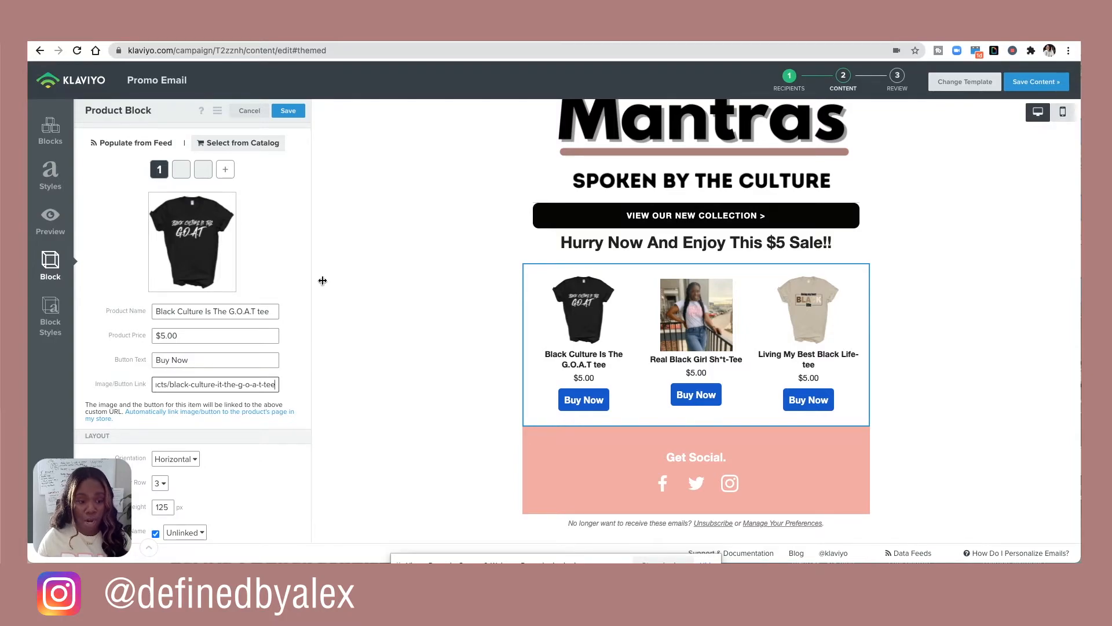
click(289, 116)
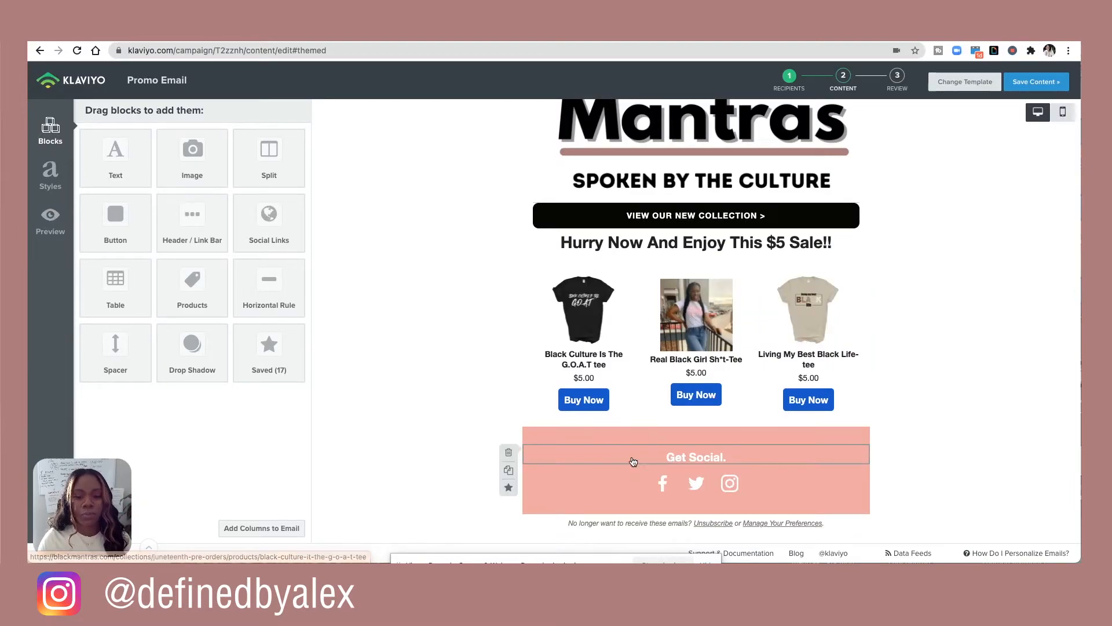
click(596, 440)
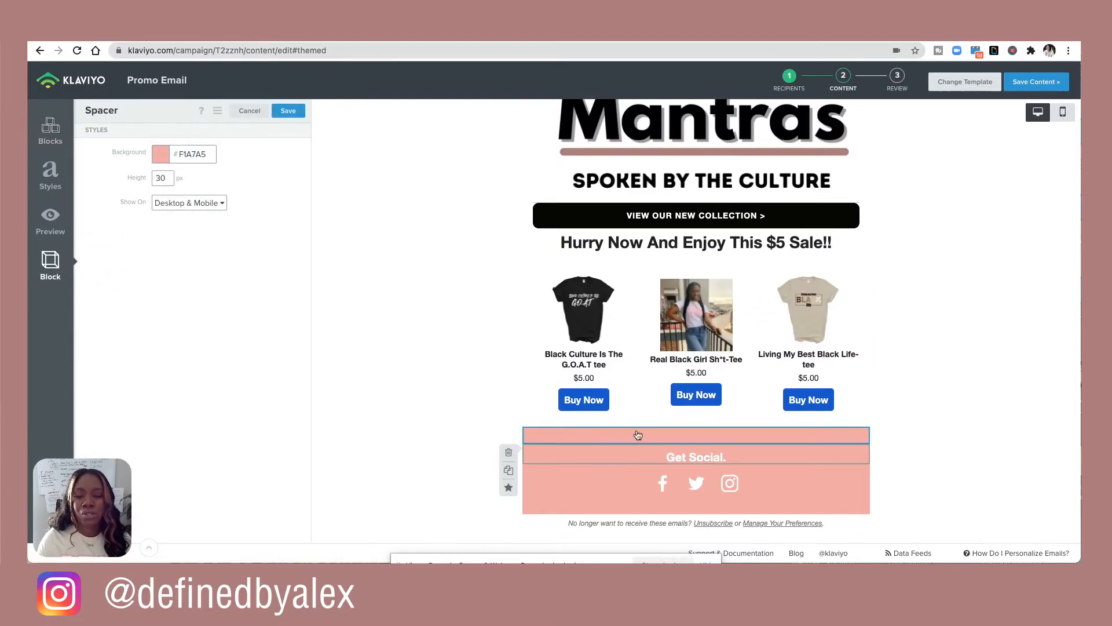
scroll(589, 447, down, 2)
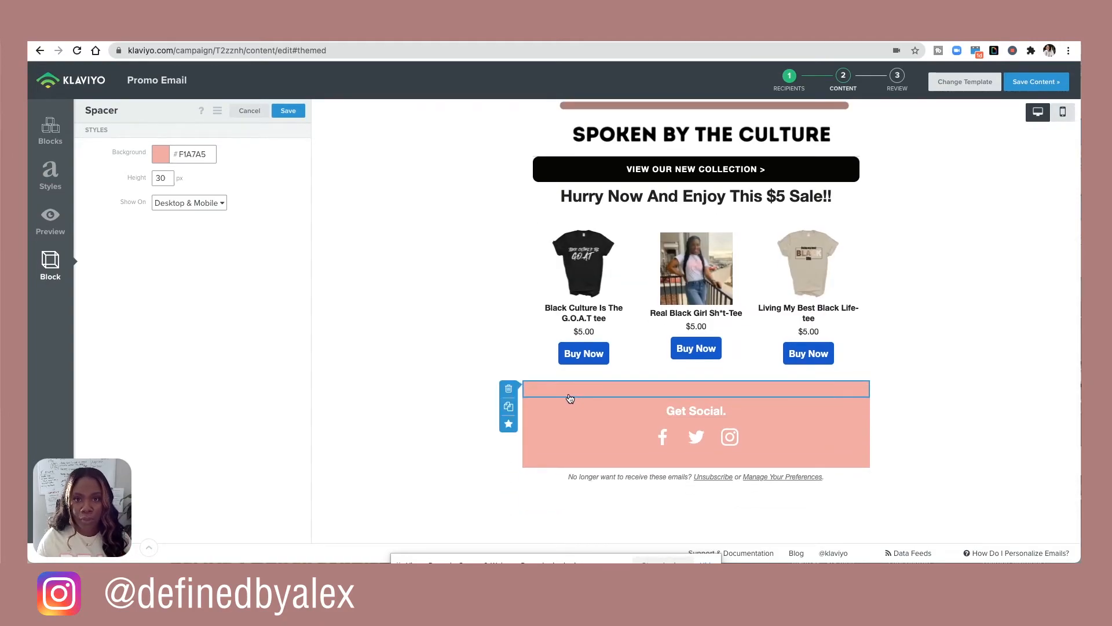
scroll(571, 398, up, 3)
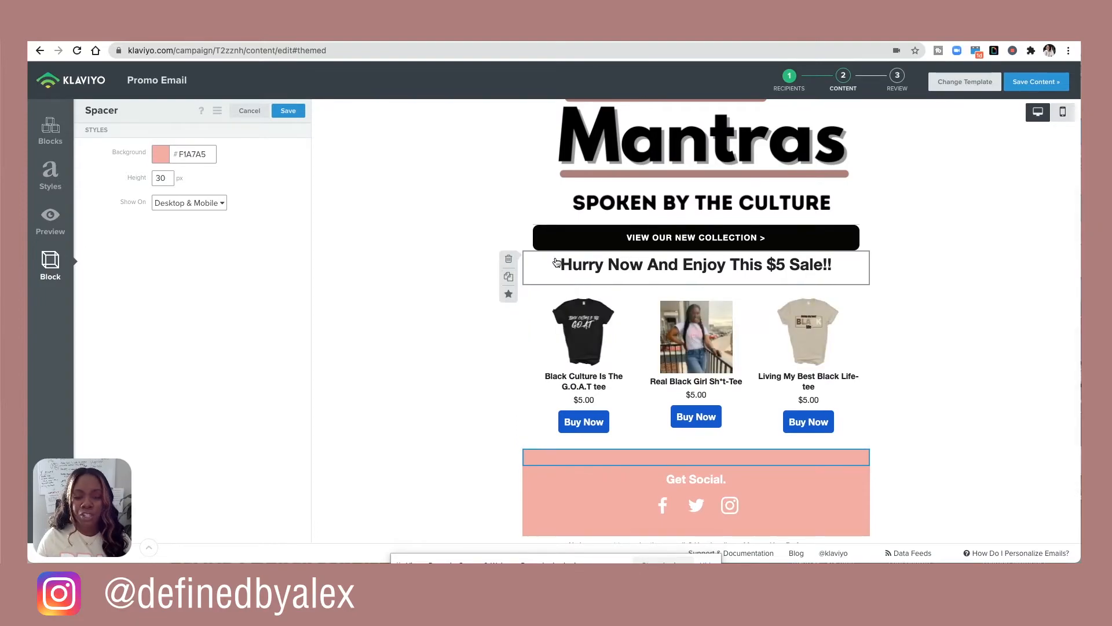
scroll(554, 254, up, 1)
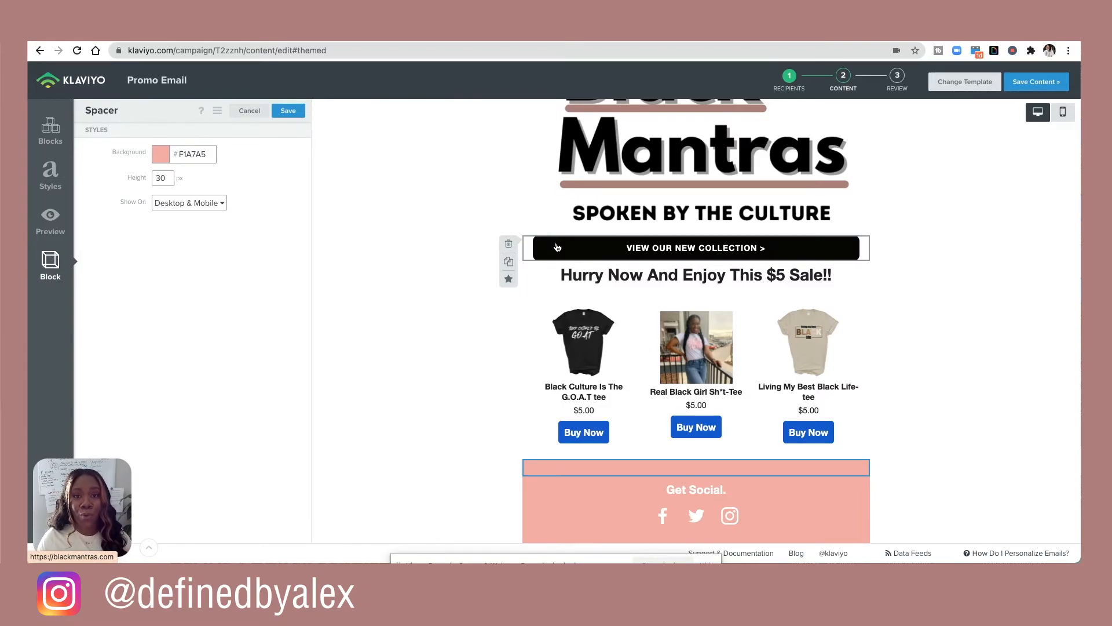
scroll(558, 247, up, 2)
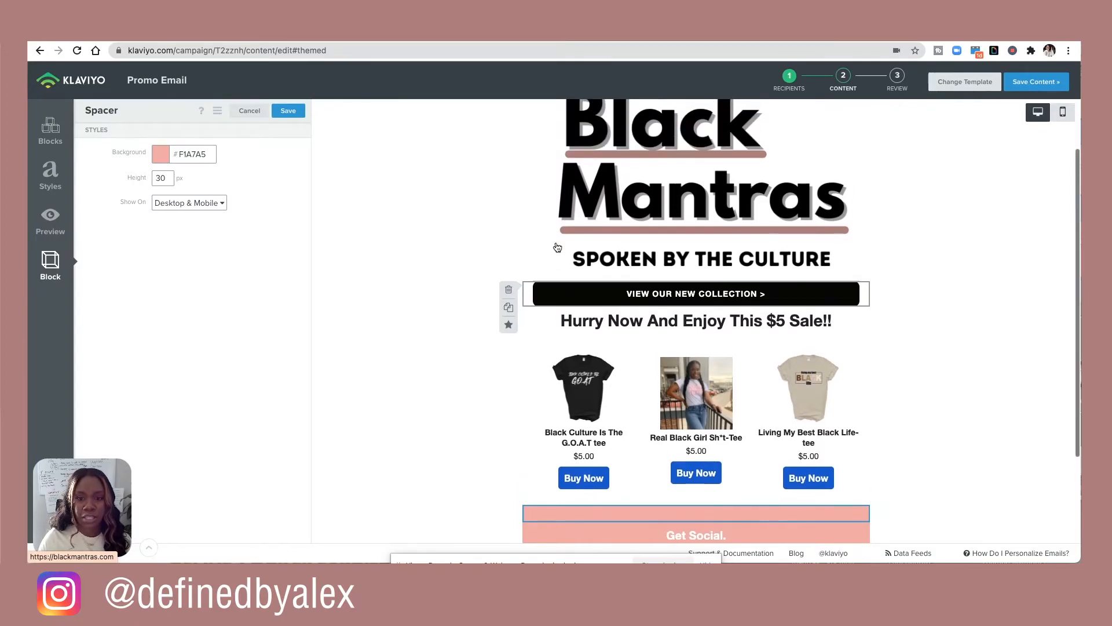
click(548, 284)
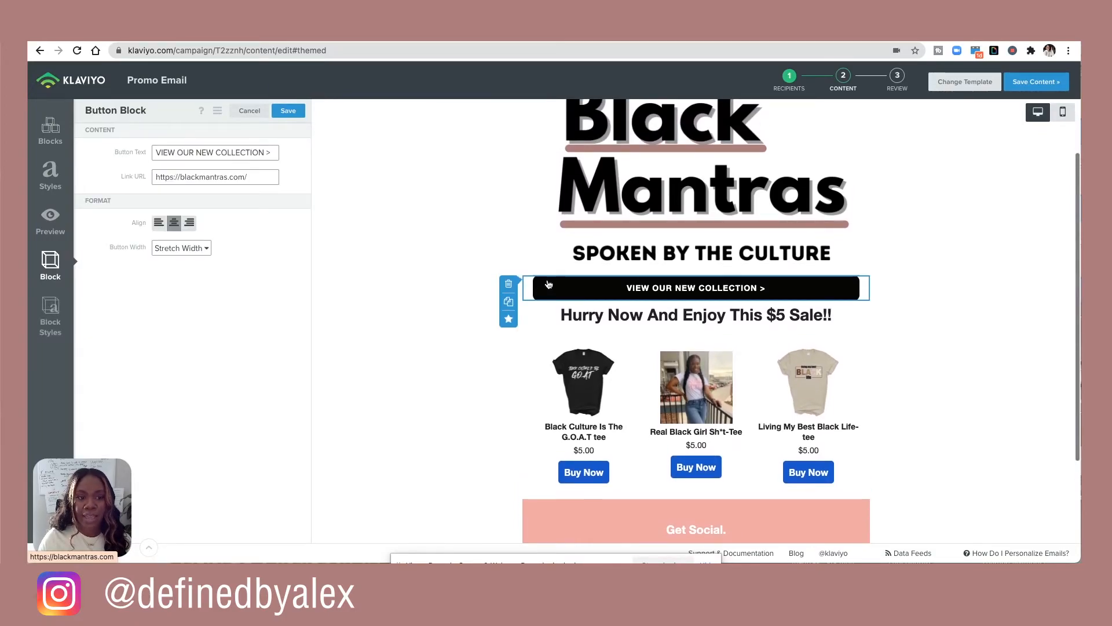
scroll(507, 325, up, 1)
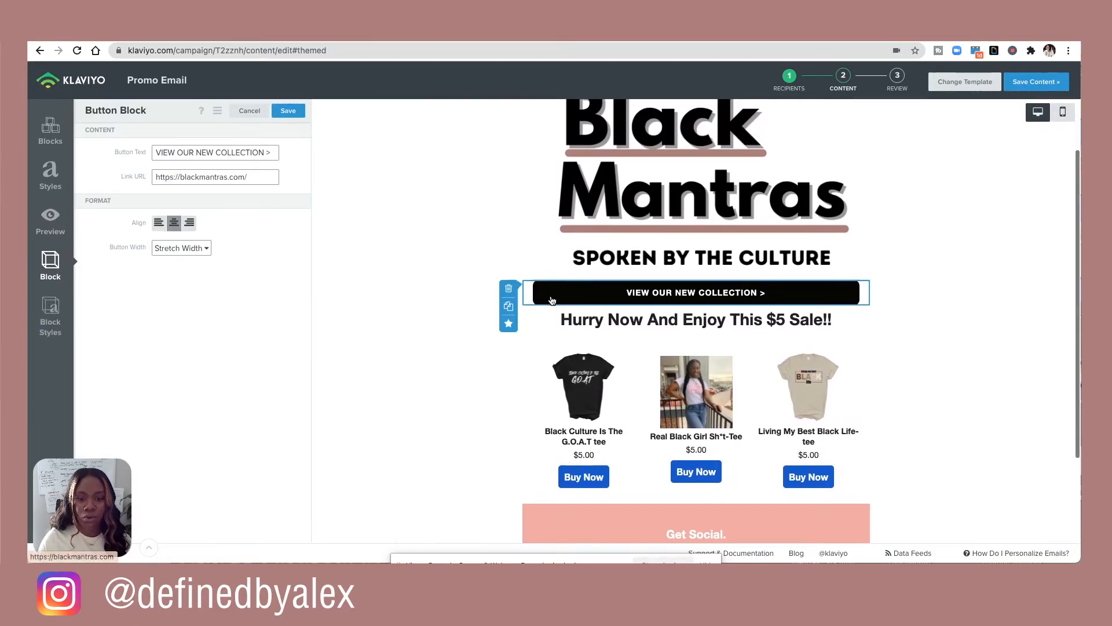
Store the "Hurry Now And Enjoy This $5 Sale!!" text block as a reusable saved block named "$5 t-shirt sale", and save the text block.
click(551, 318)
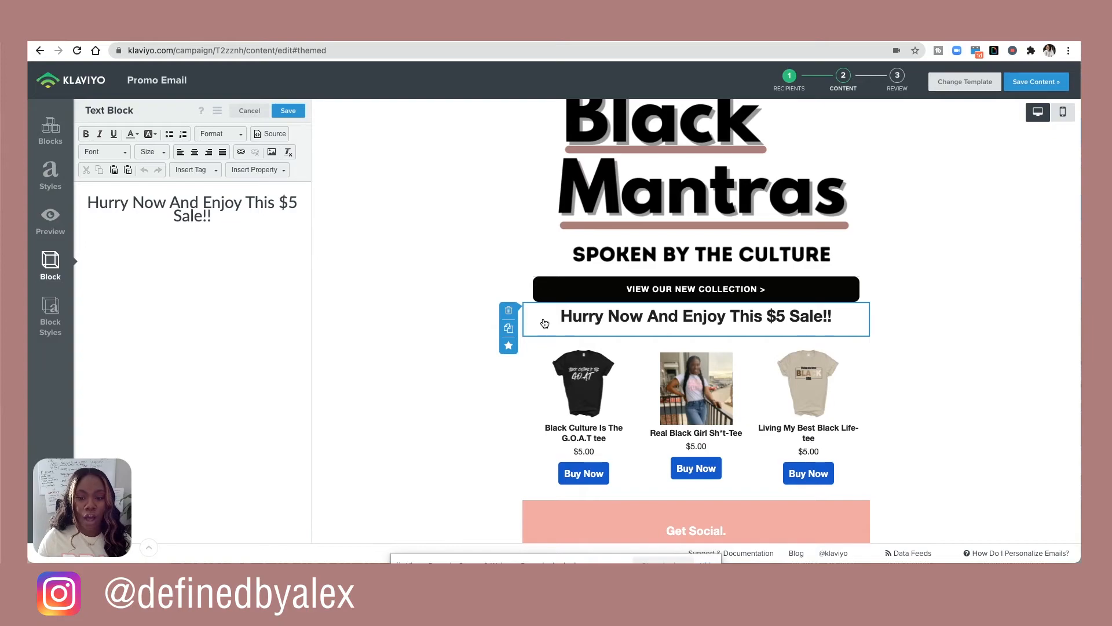
click(508, 346)
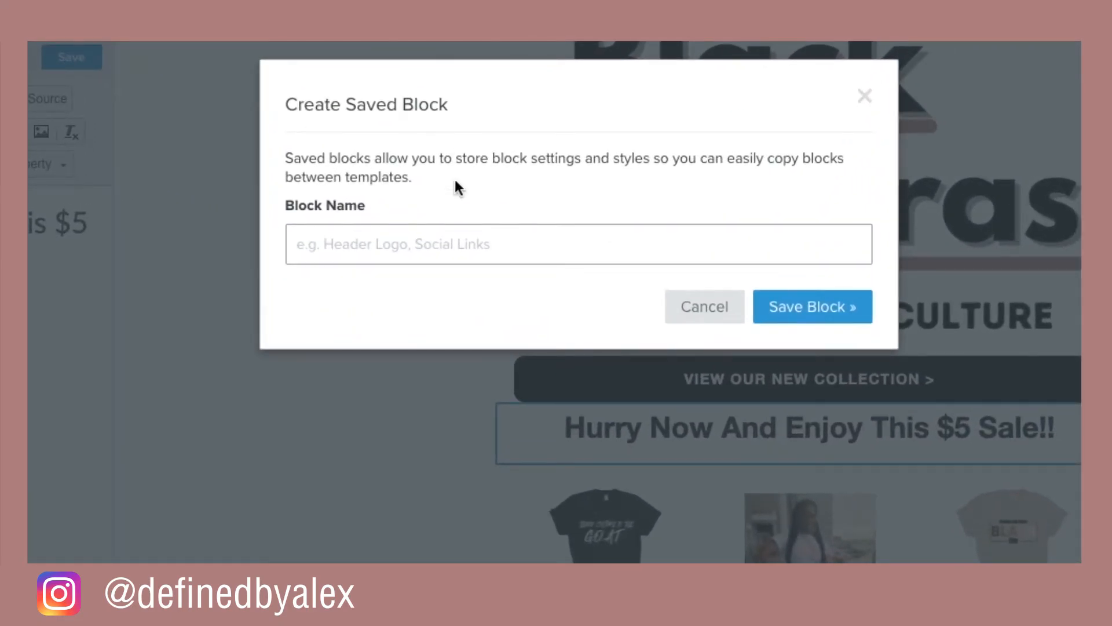
click(411, 235)
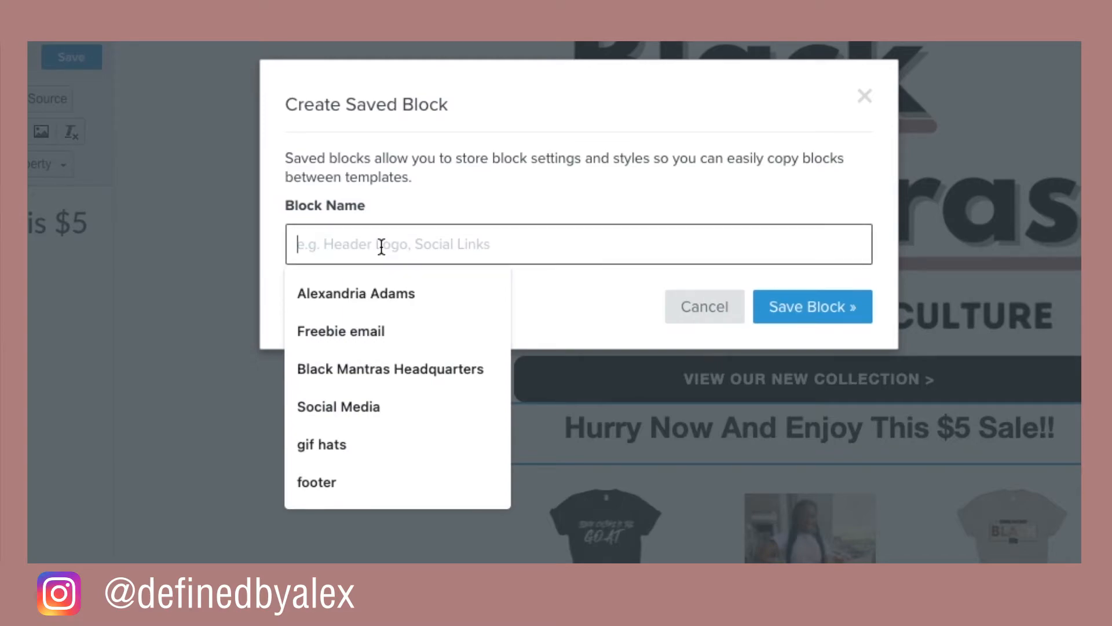
text($5 t-shir)
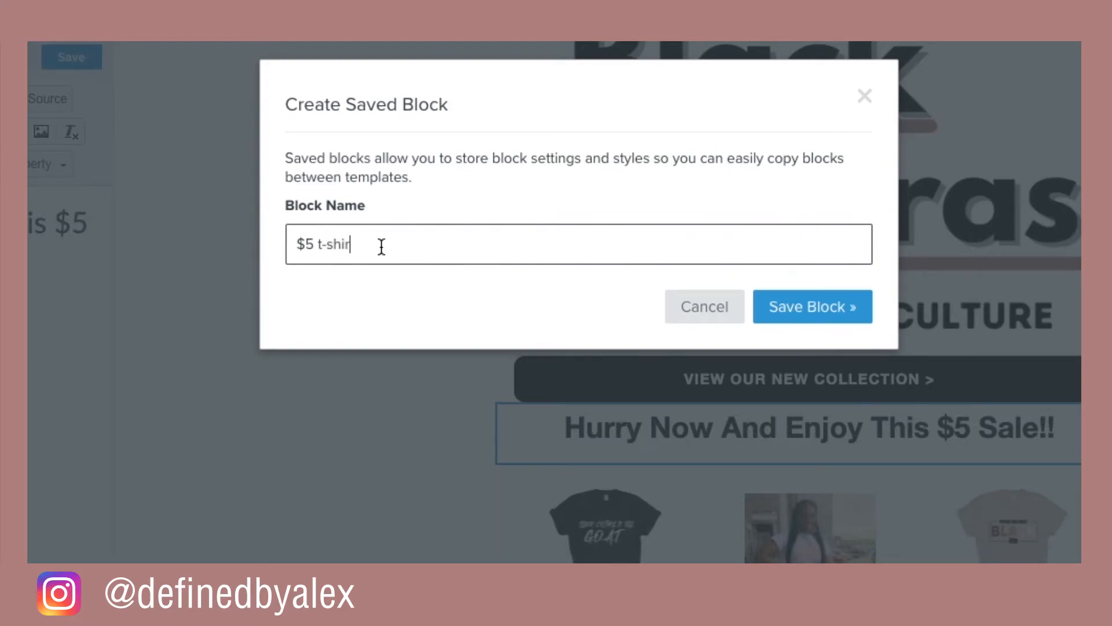
text(t sale)
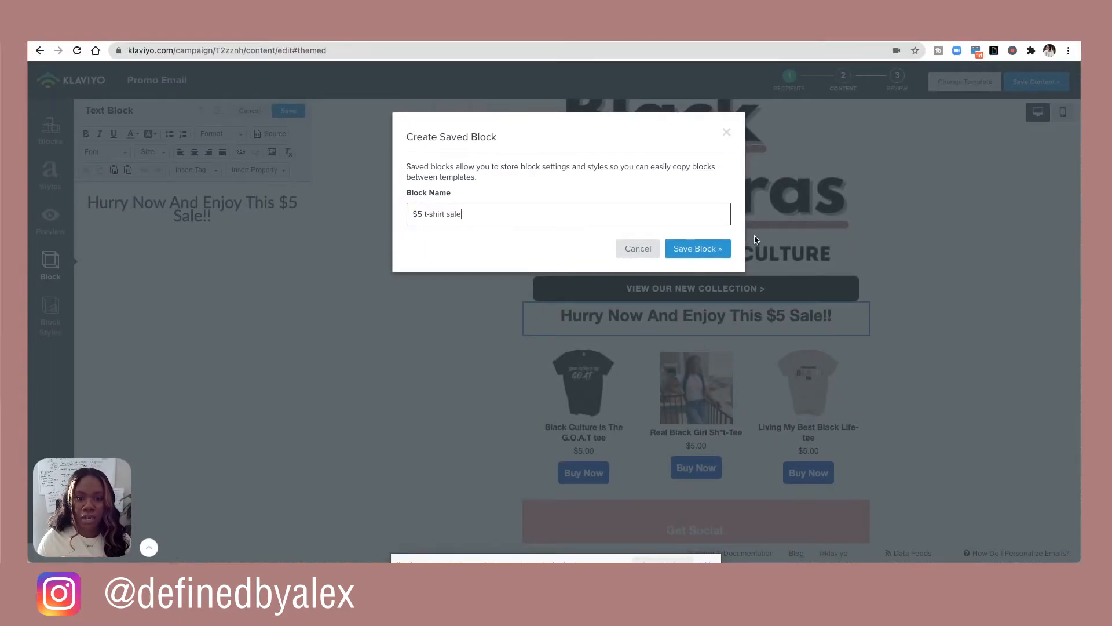
click(708, 249)
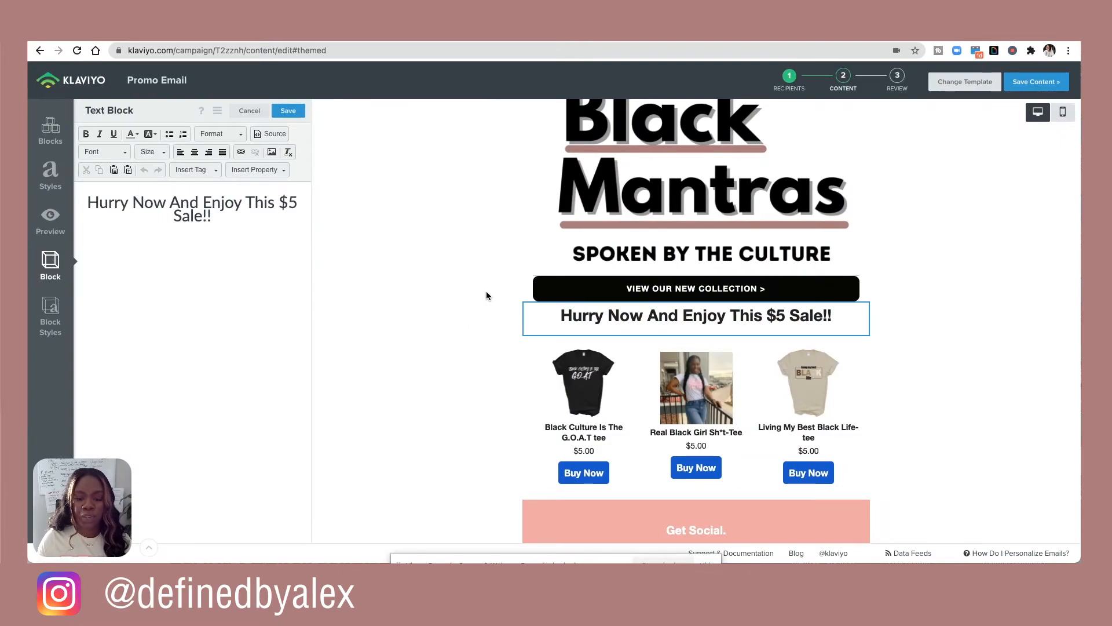
click(298, 117)
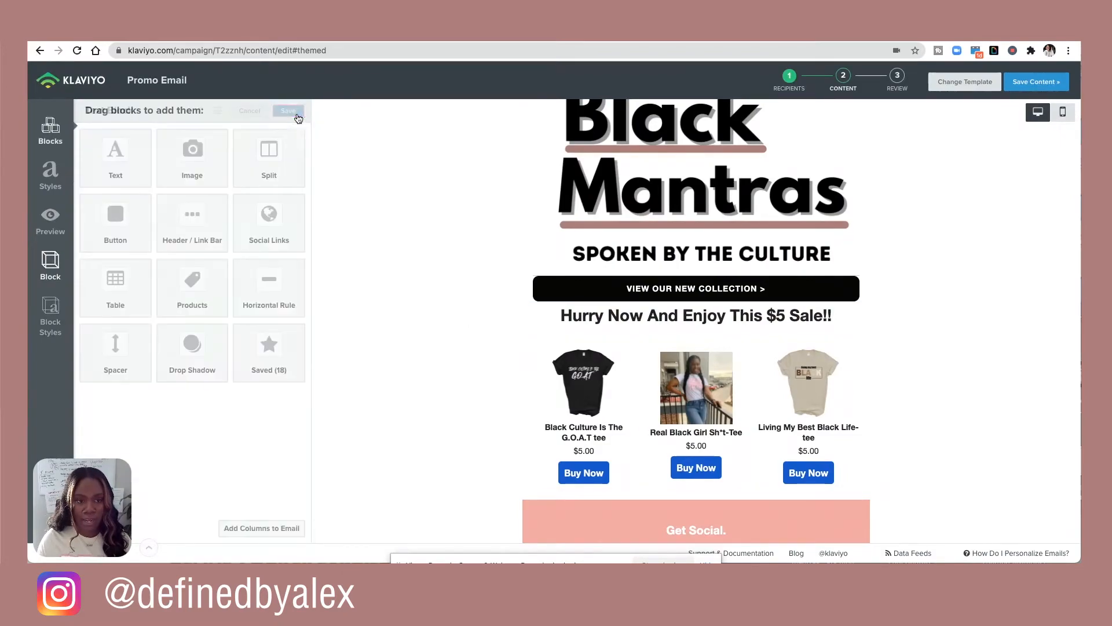
Insert the saved block "$5 t-shirt sale" between the product block and the Get Social section.
scroll(545, 301, down, 2)
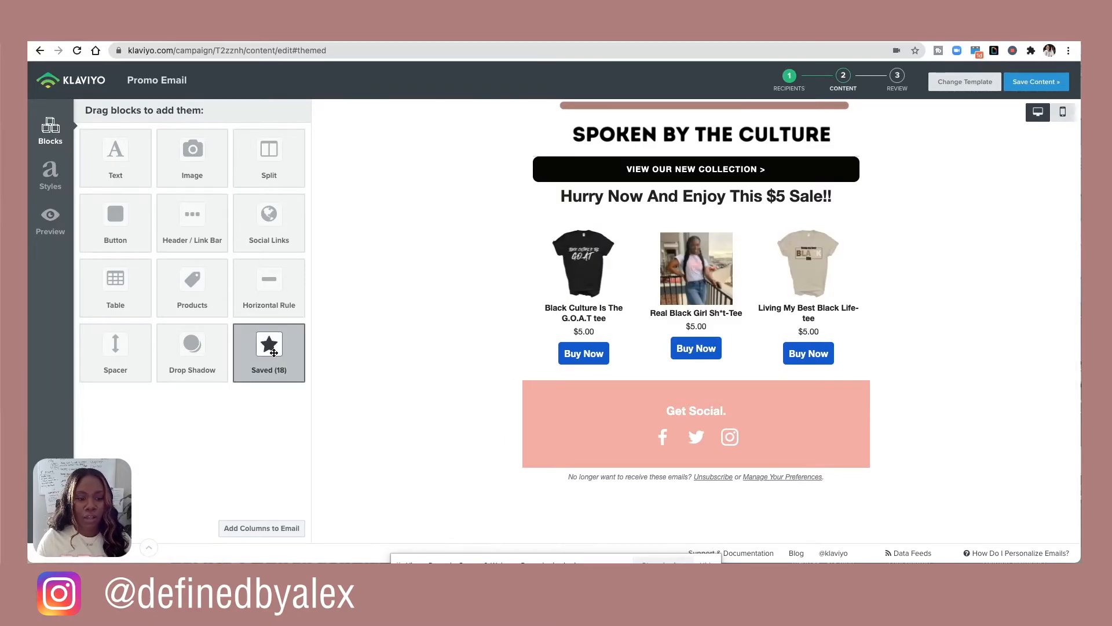
drag(274, 352, 689, 373)
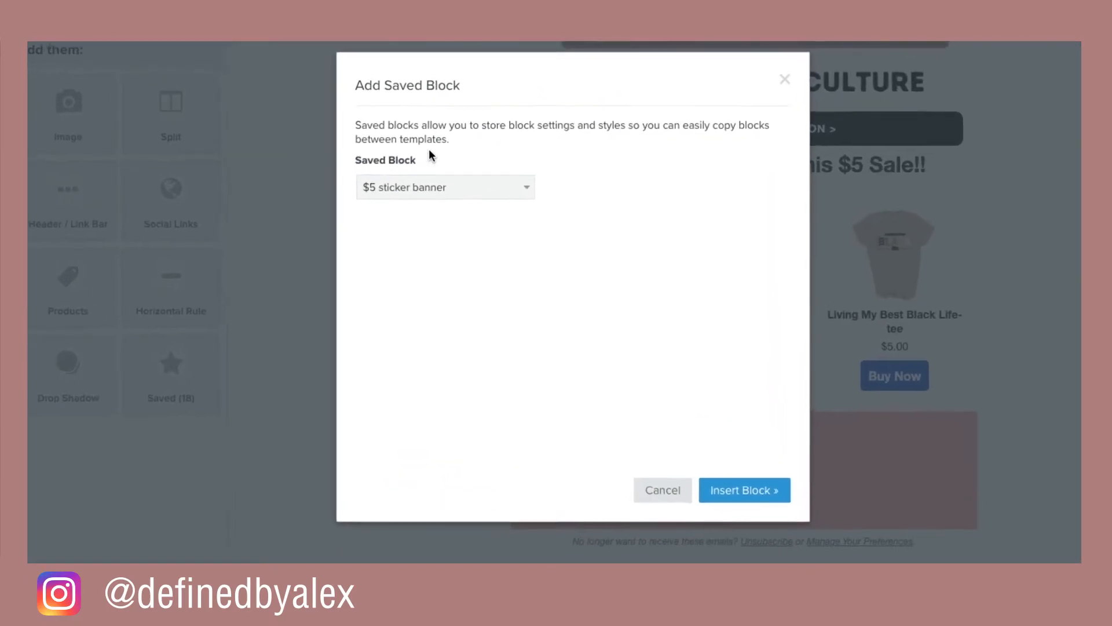
click(442, 192)
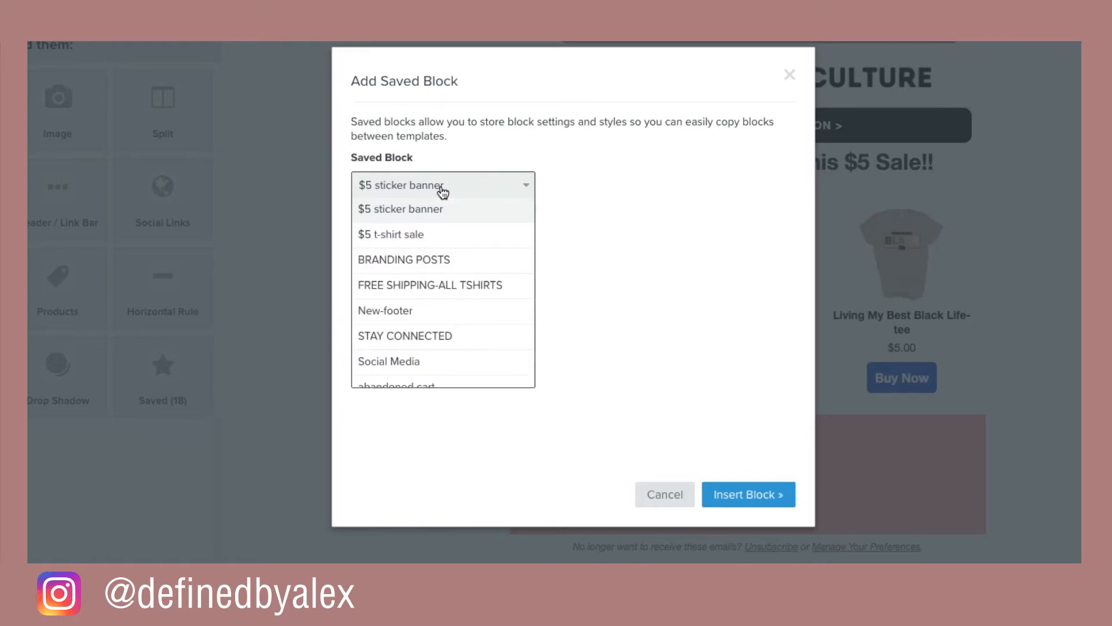
click(432, 239)
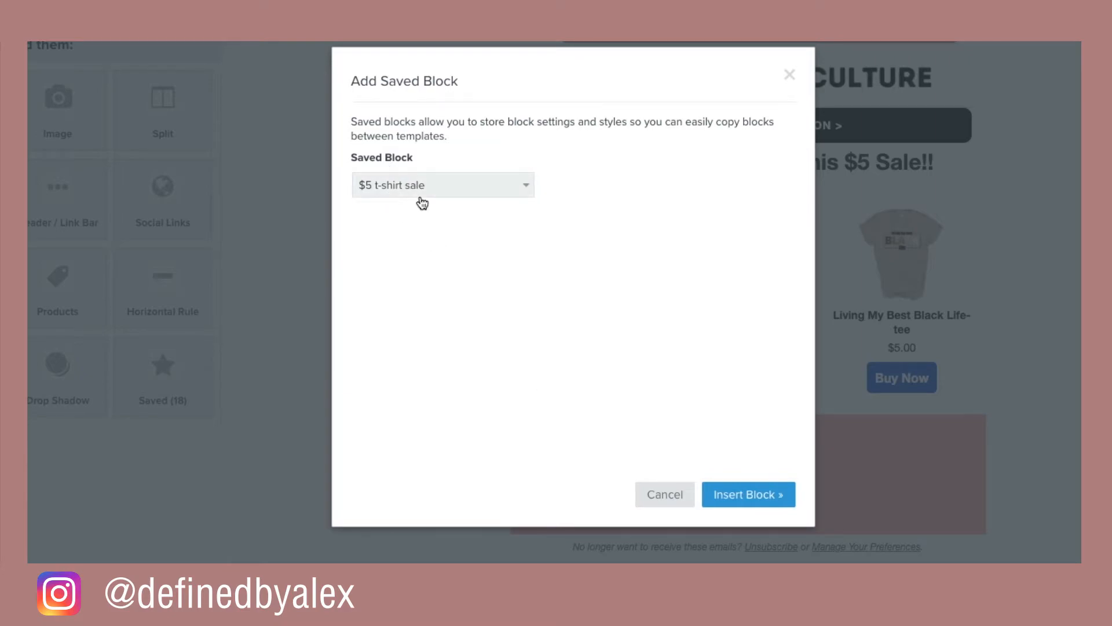
click(749, 494)
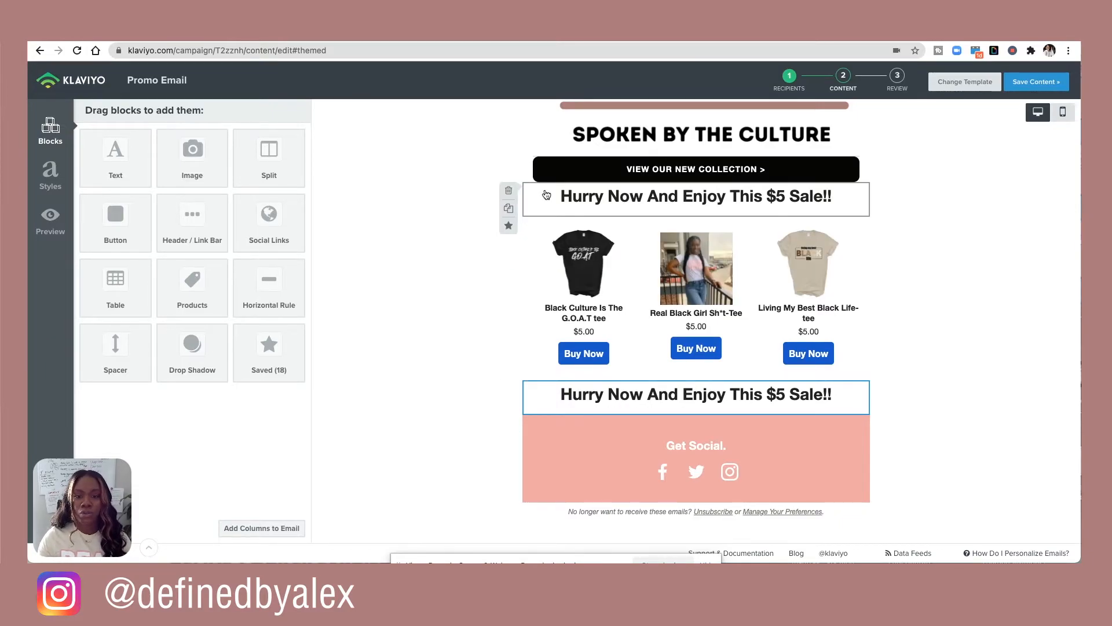
Duplicate the "Hurry Now And Enjoy This $5 Sale!!" block above the products, and delete both that extra copy and the one below the products.
click(509, 209)
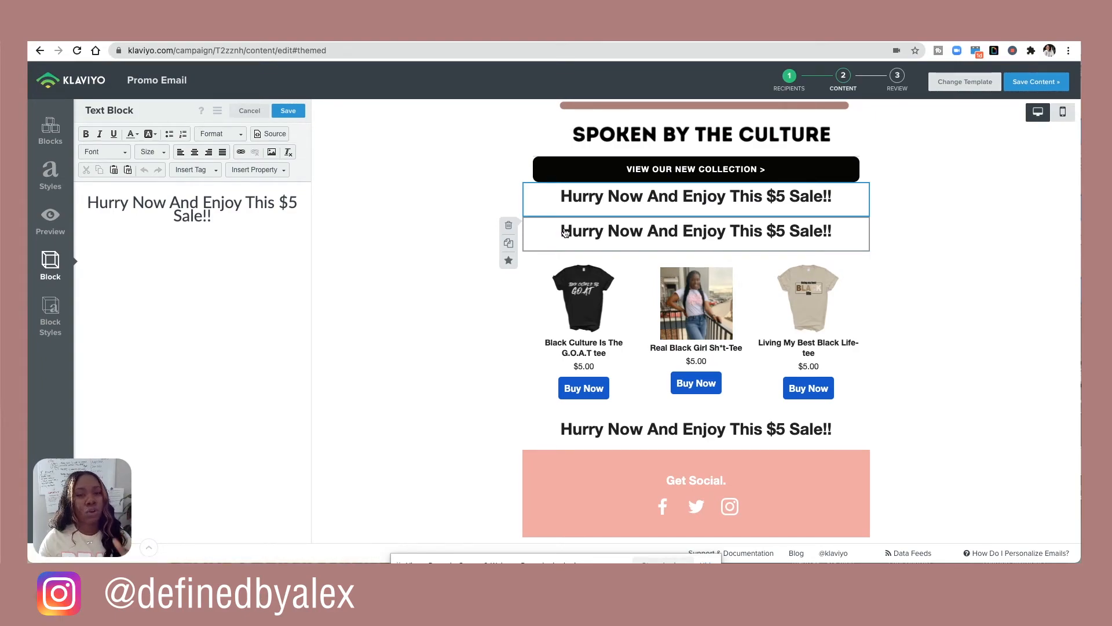
click(509, 226)
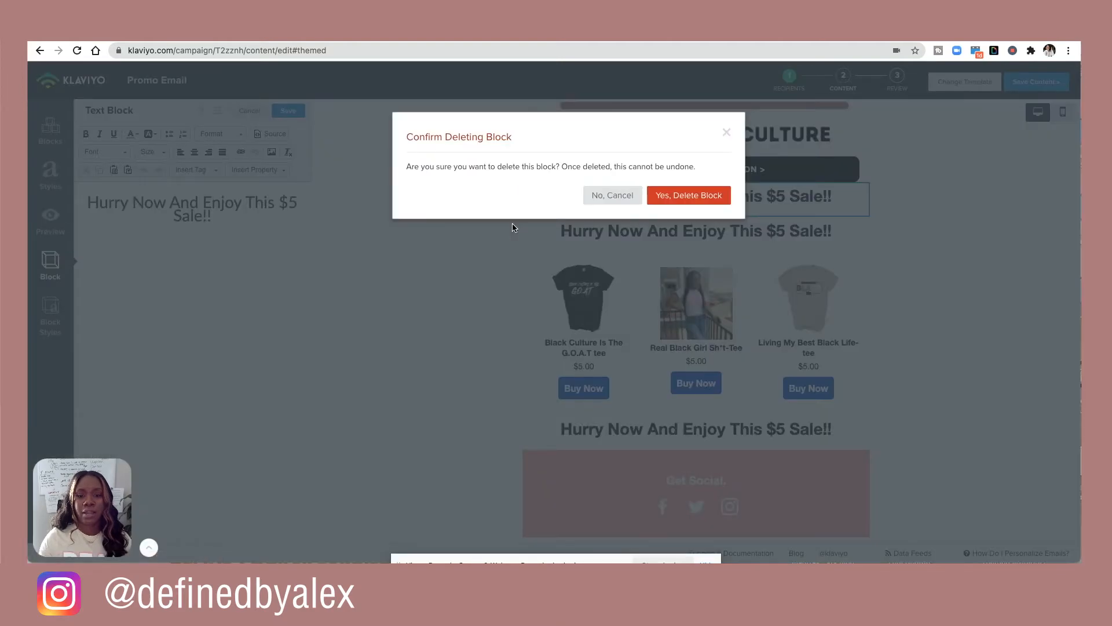
click(728, 197)
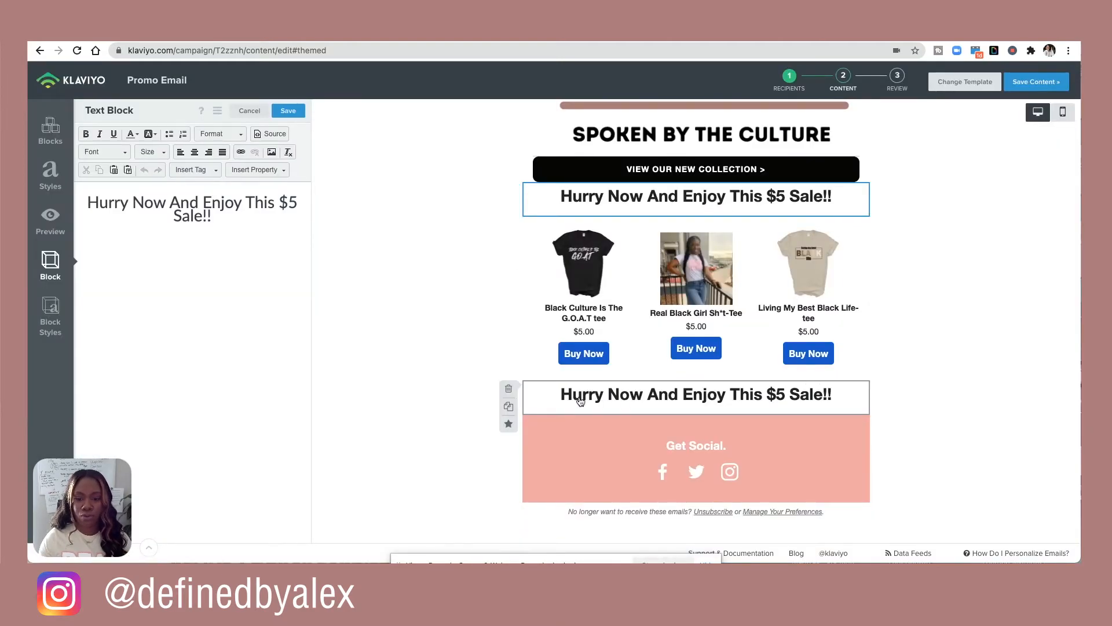
click(512, 391)
click(684, 196)
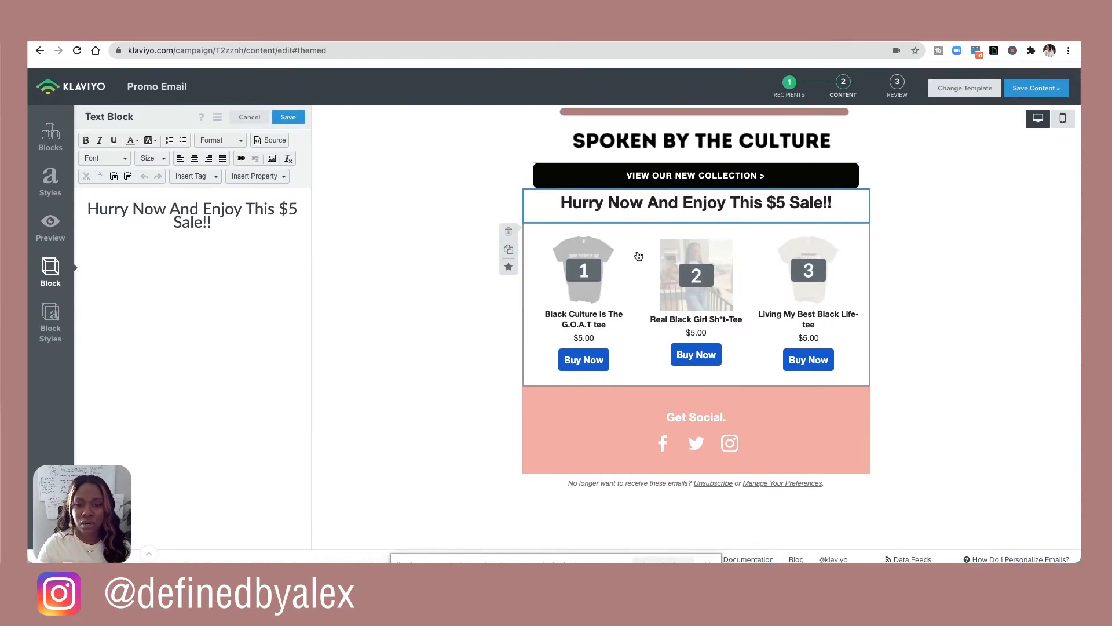
Set the button background color in the three-tee product block to AA7A7C and save the block.
scroll(643, 260, up, 4)
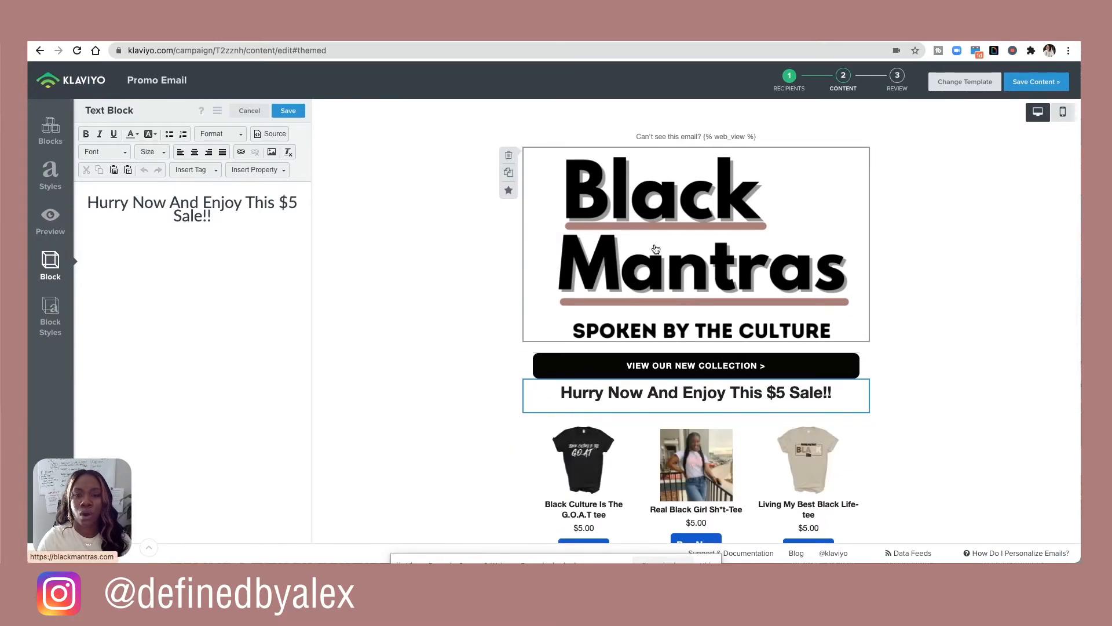
scroll(656, 249, down, 4)
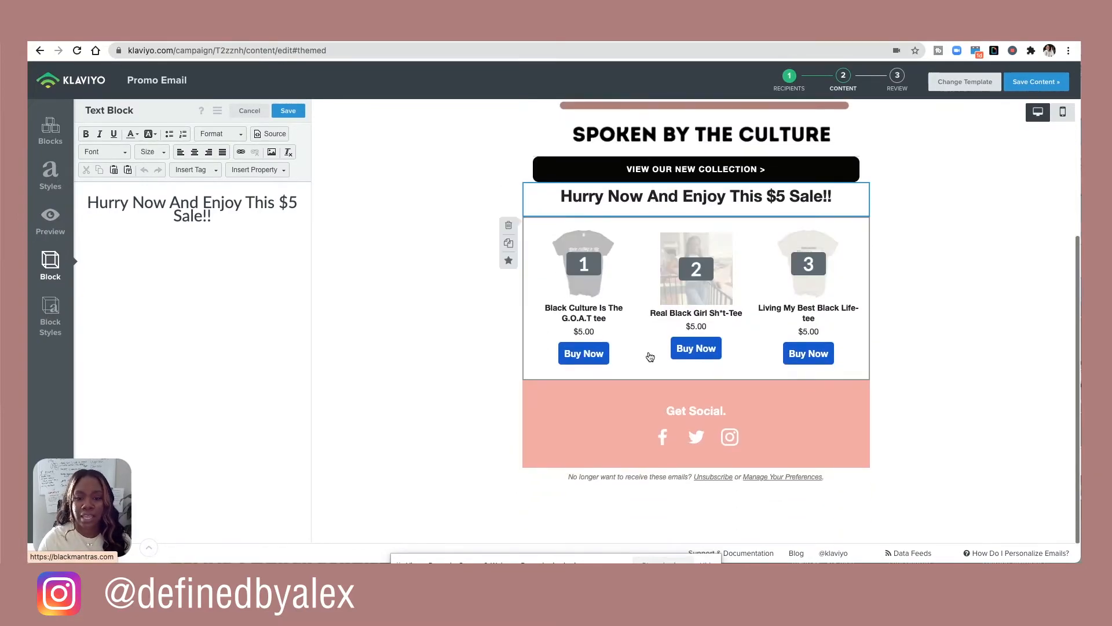
click(578, 375)
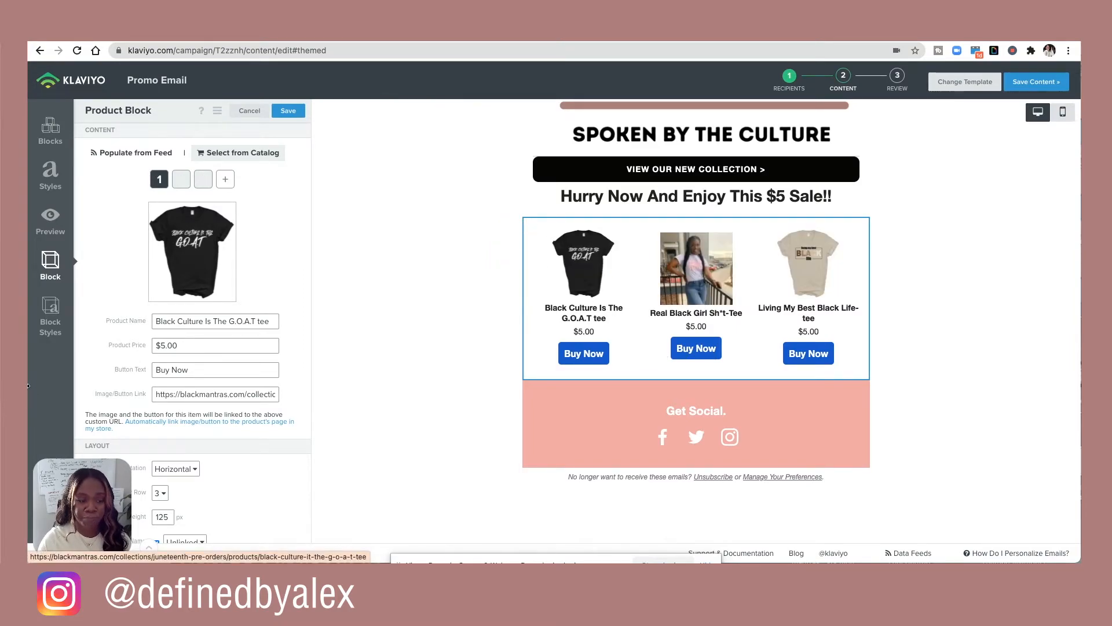
click(50, 316)
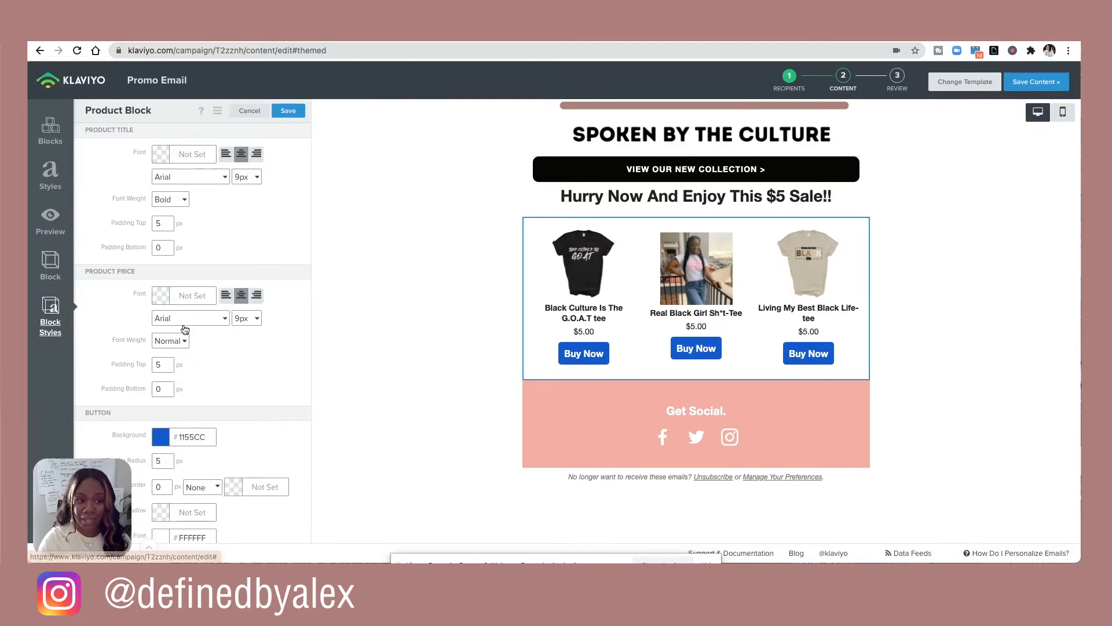
scroll(138, 269, down, 3)
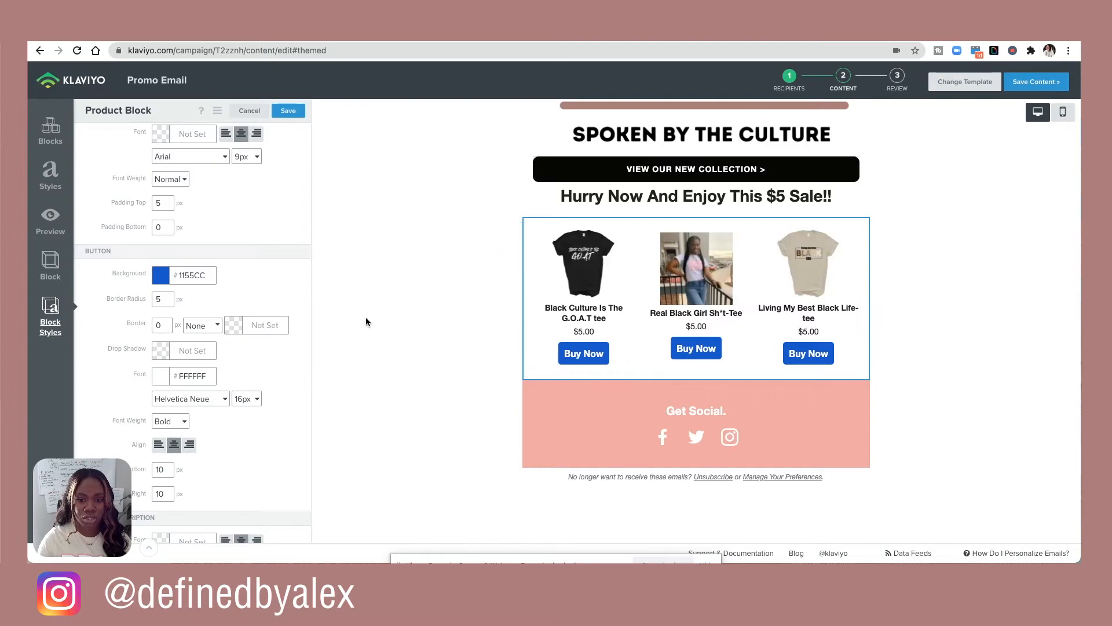
click(161, 276)
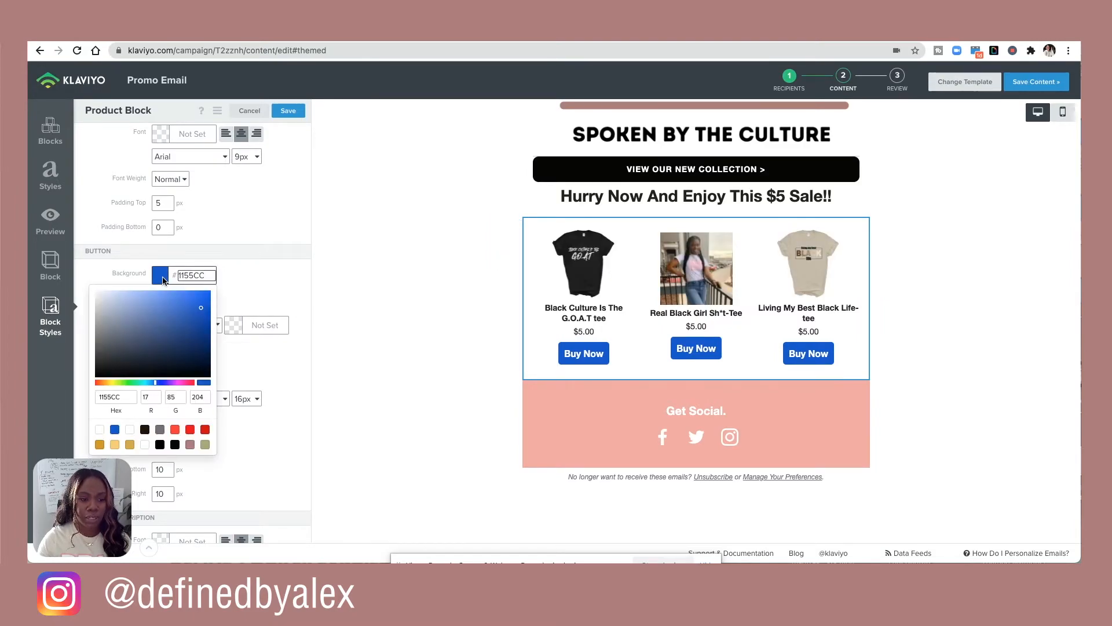
click(191, 445)
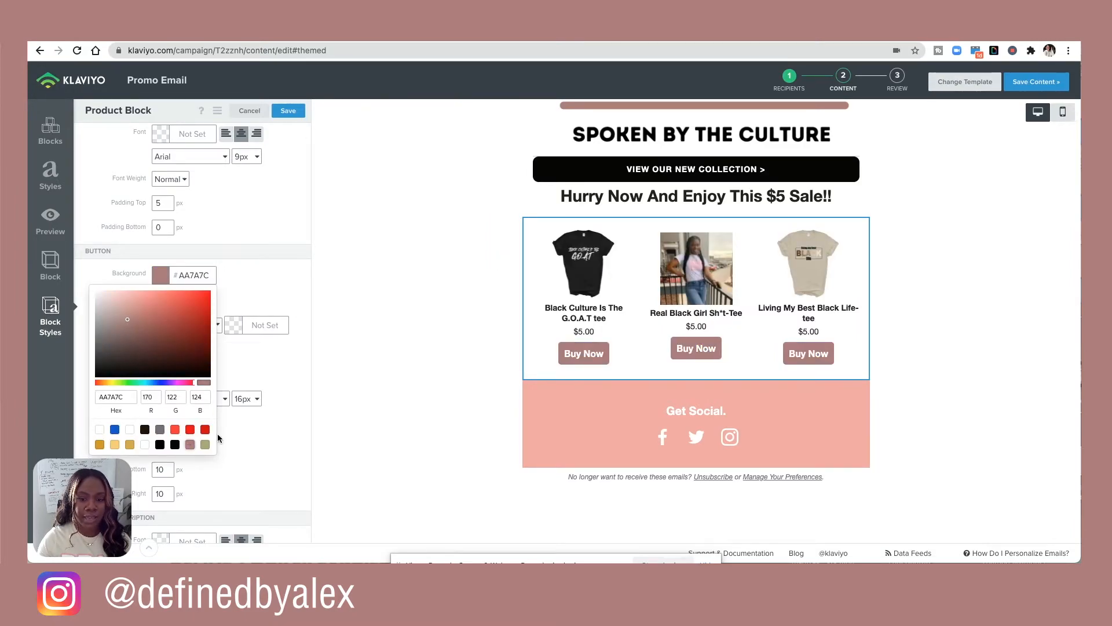
scroll(436, 297, up, 3)
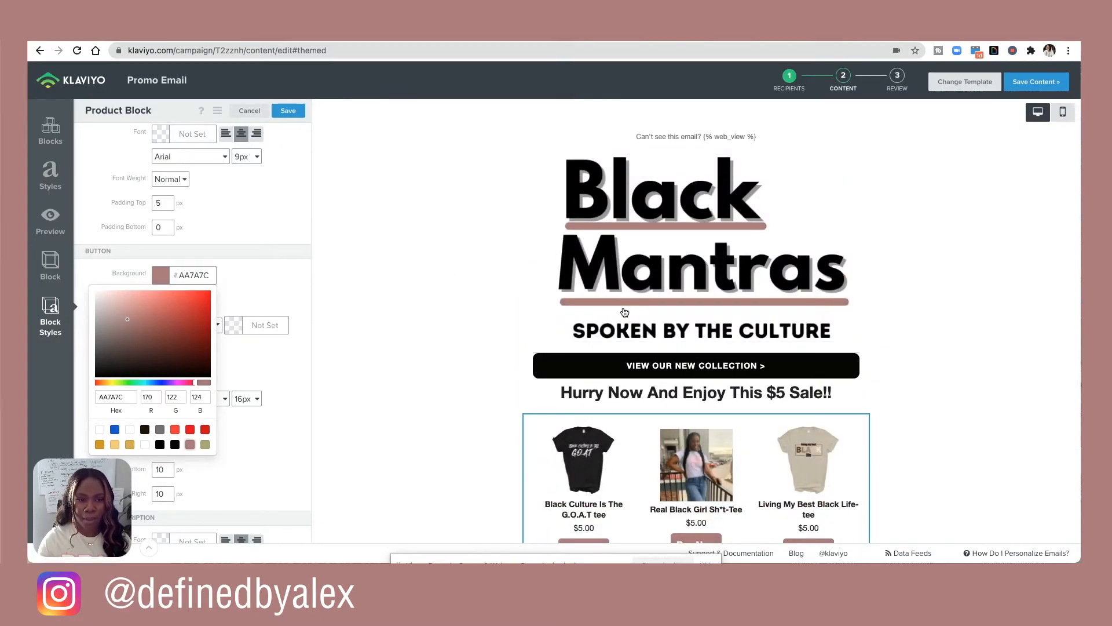
scroll(643, 339, down, 3)
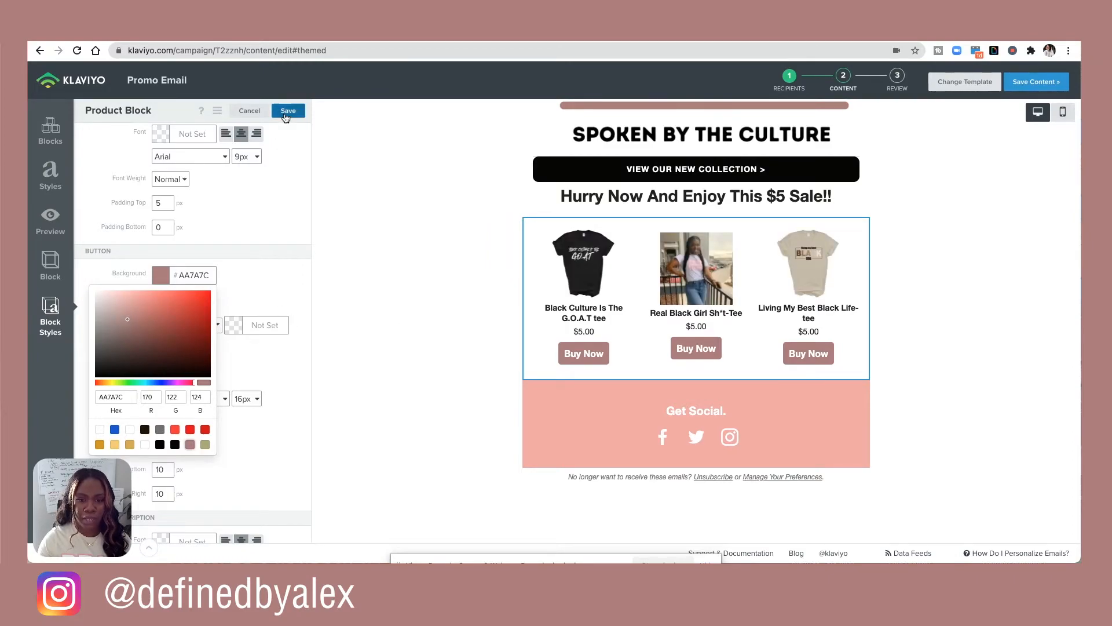
click(284, 236)
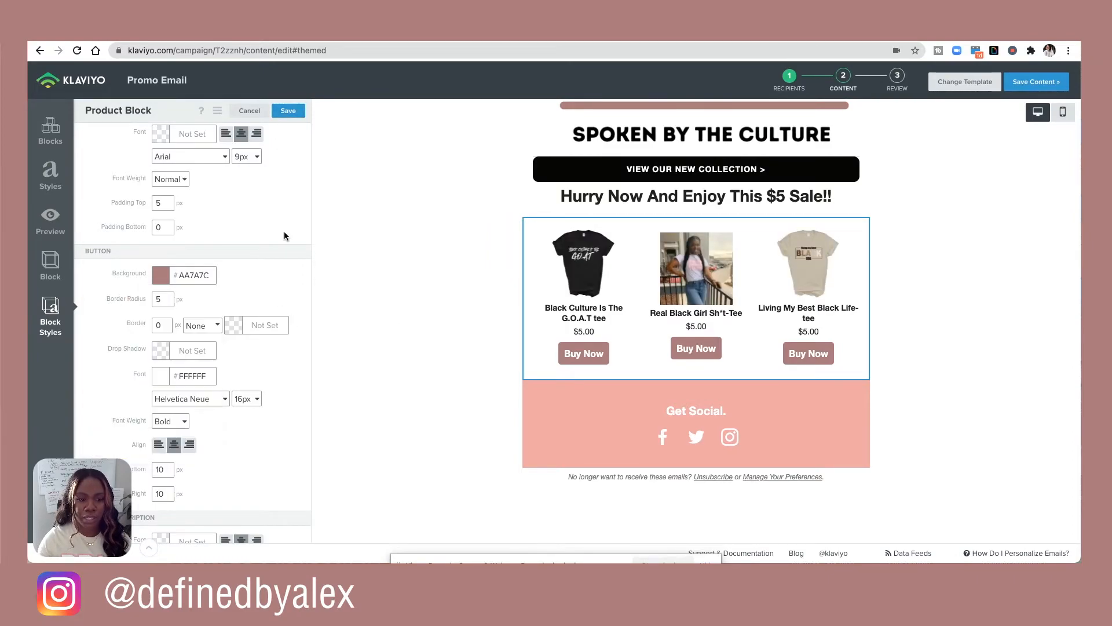
click(289, 112)
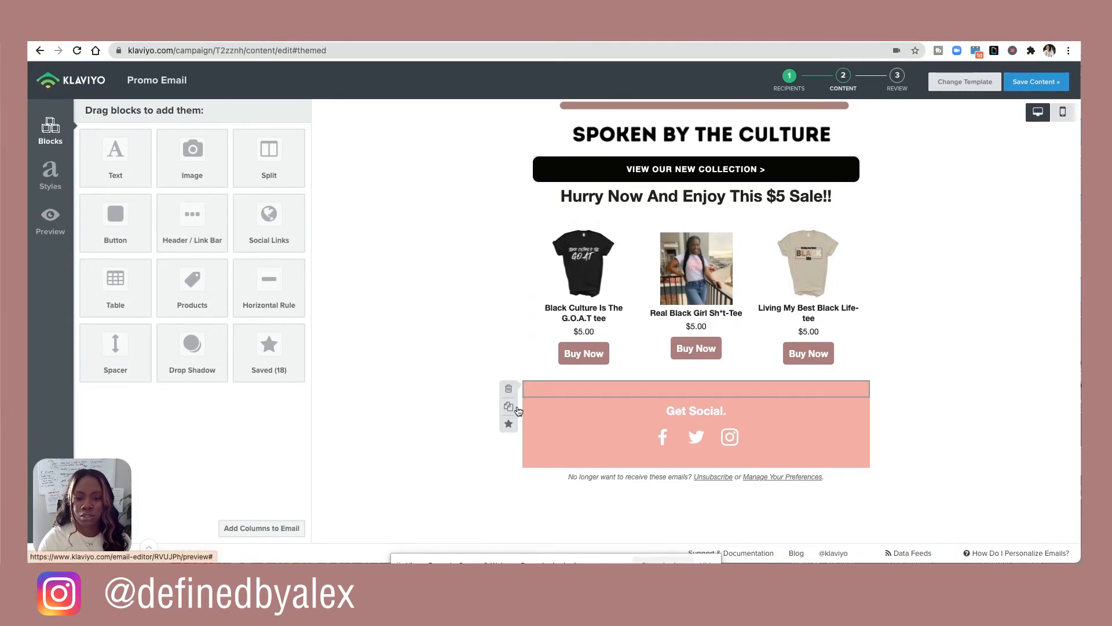
Delete the whole pink Get Social section: the upper spacer, the heading, the social icons and the lower spacer.
click(544, 391)
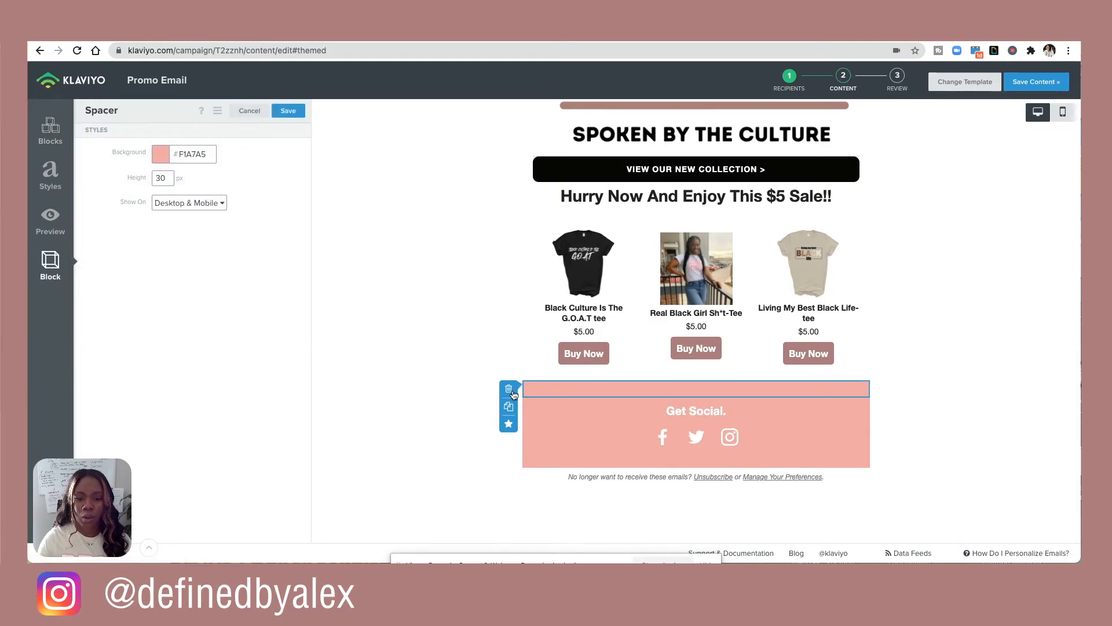
click(510, 390)
click(688, 196)
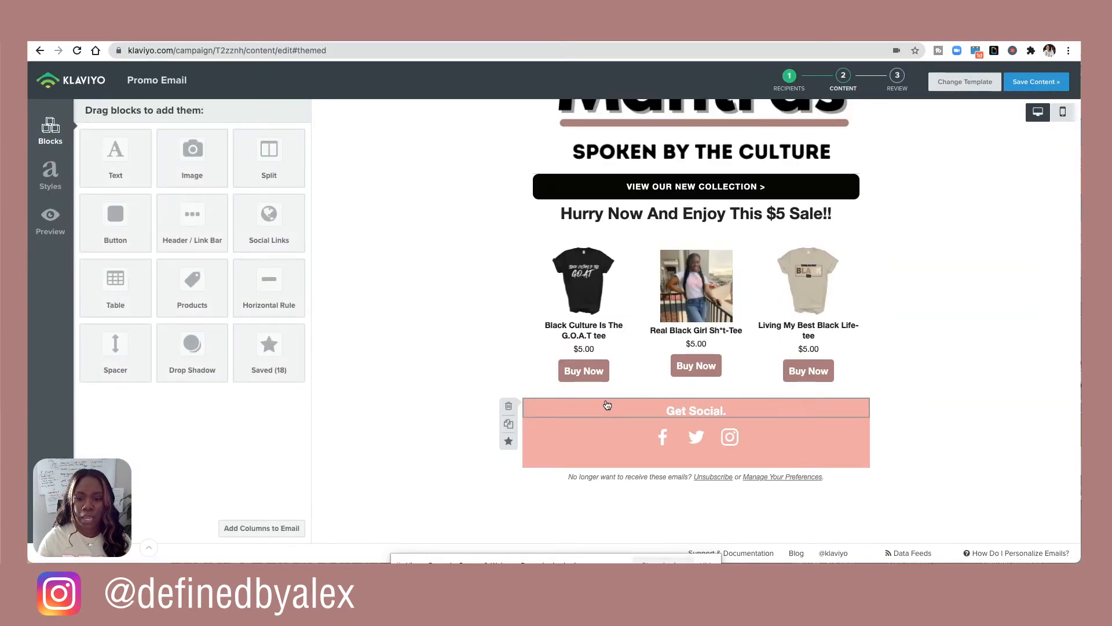
click(508, 405)
click(693, 196)
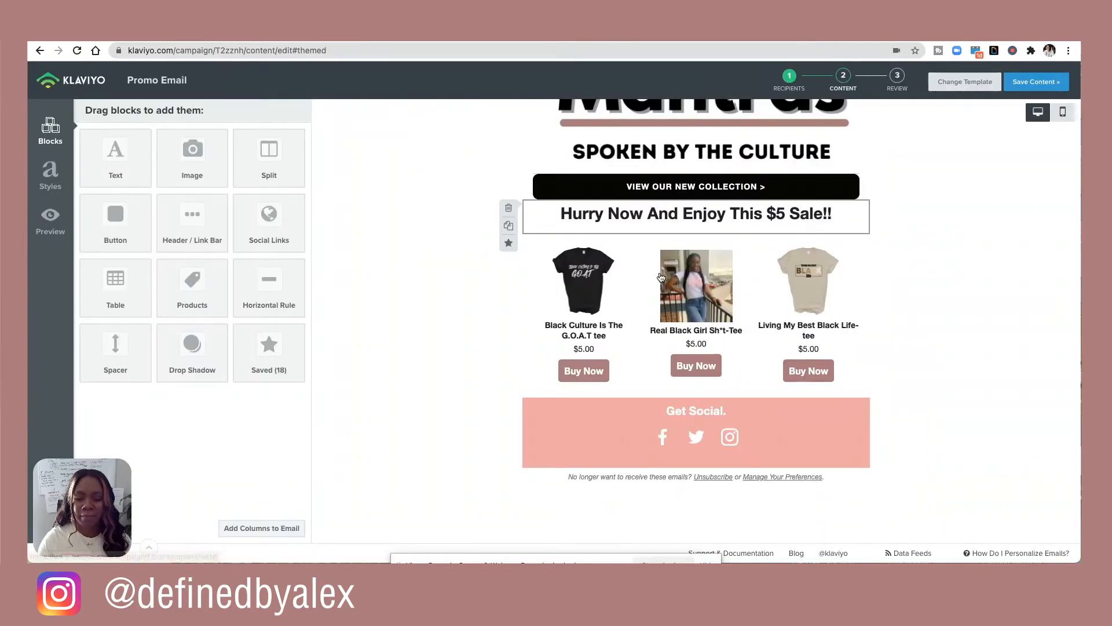
click(510, 441)
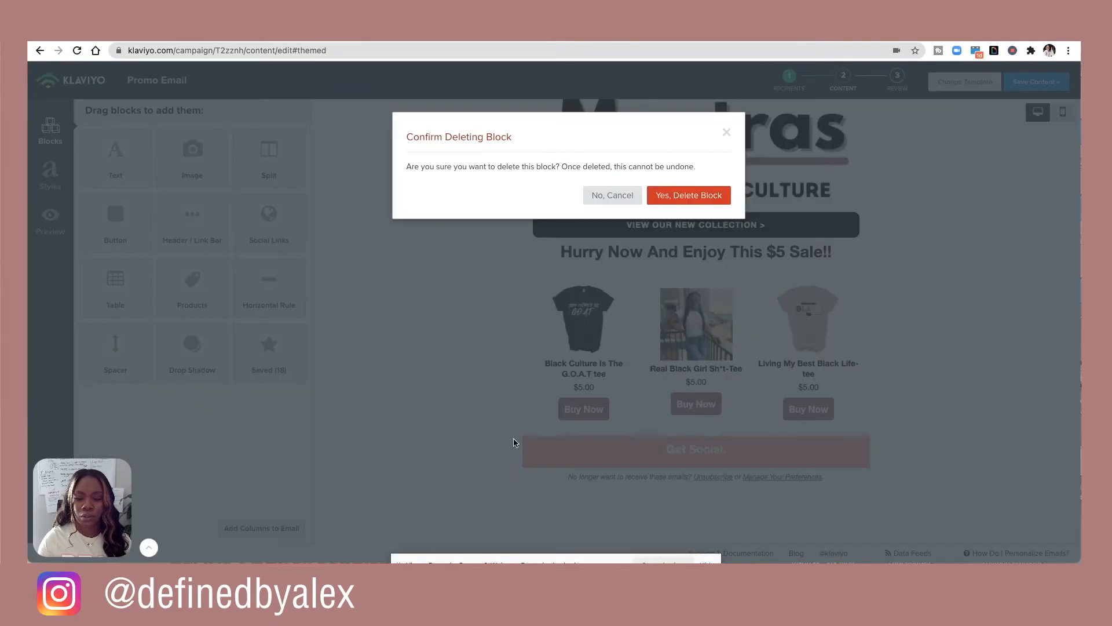
click(682, 194)
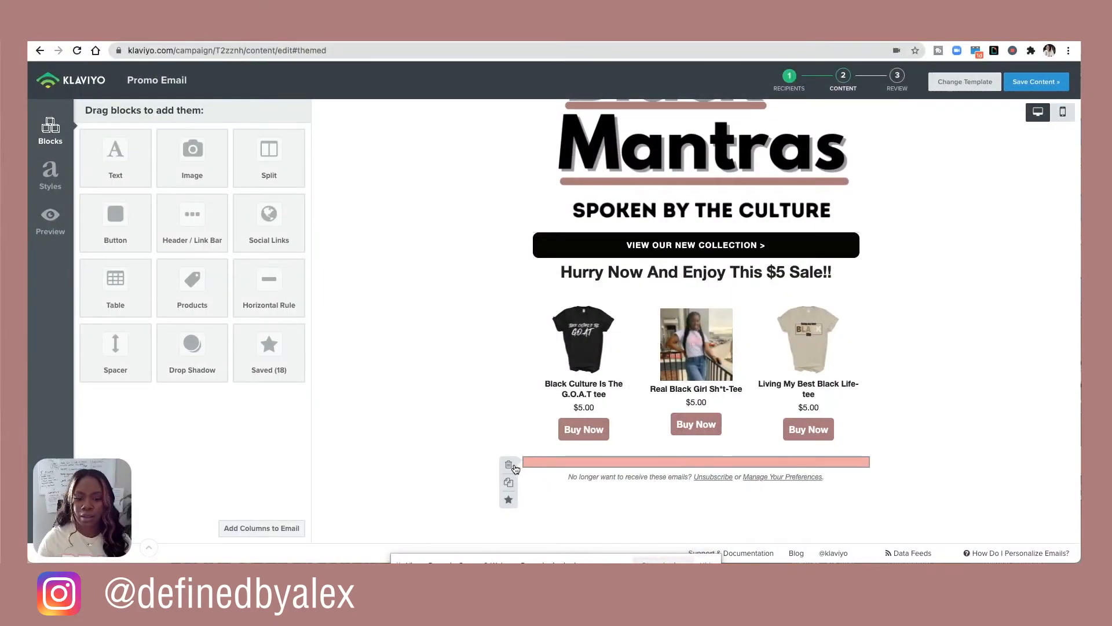
click(519, 462)
click(508, 465)
click(689, 194)
Insert the saved block "New-footer" below the product block, and delete the template's original unsubscribe line beneath it.
drag(269, 352, 670, 460)
click(441, 212)
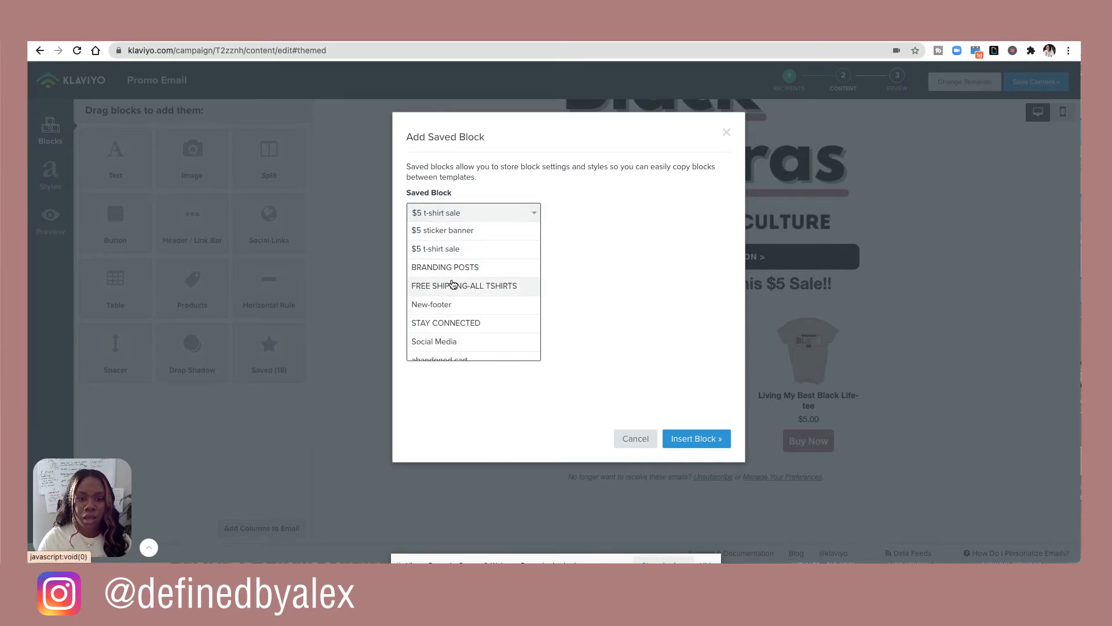
click(453, 285)
click(481, 219)
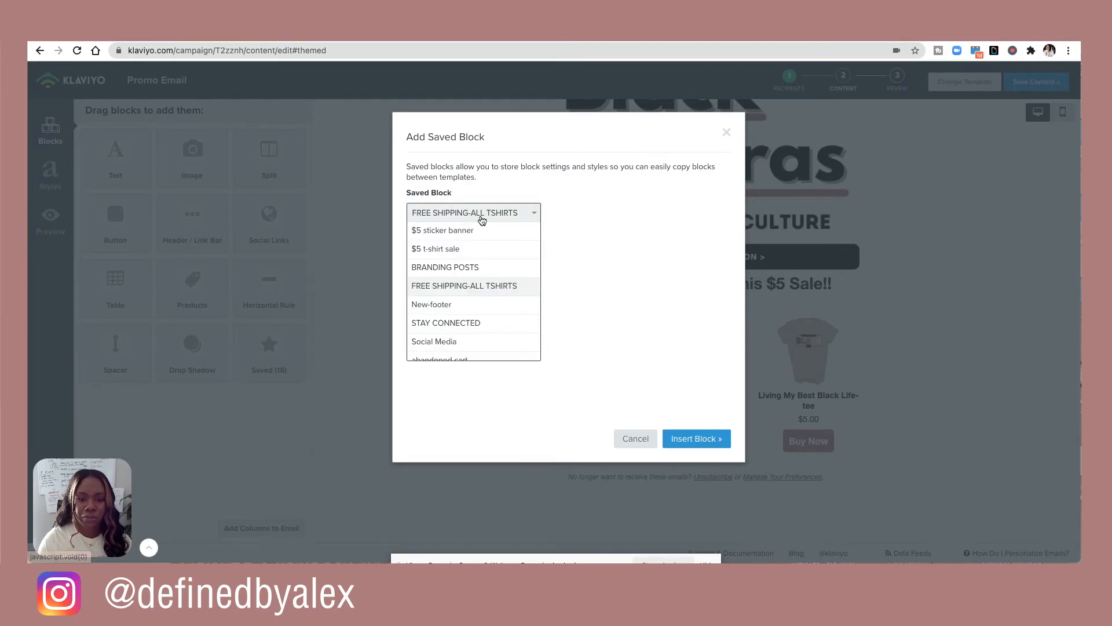
scroll(468, 308, down, 1)
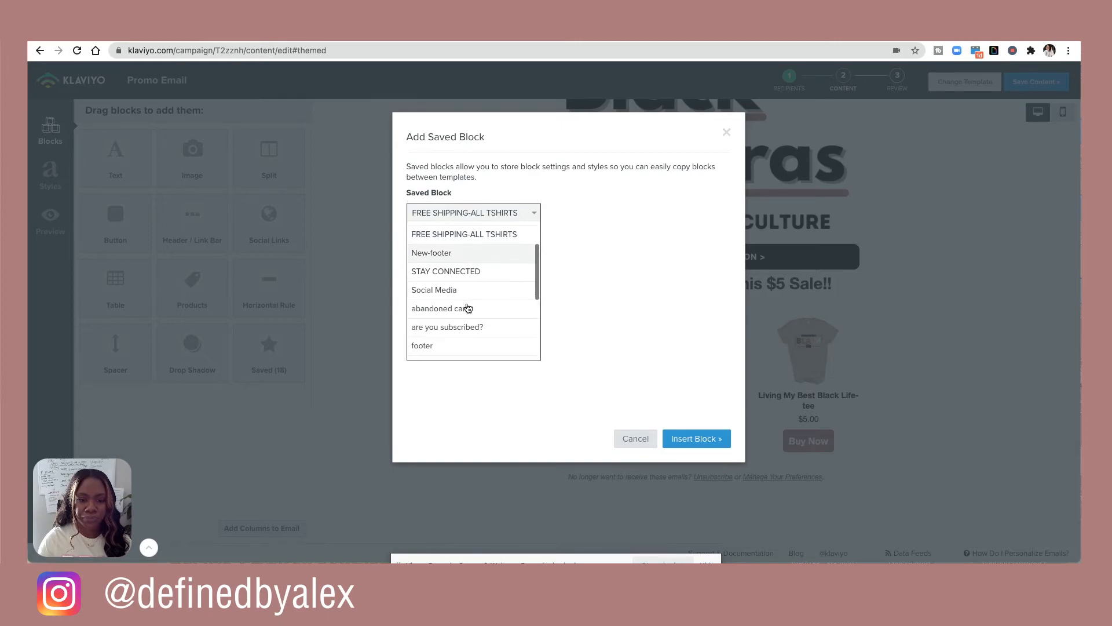
click(464, 255)
click(717, 443)
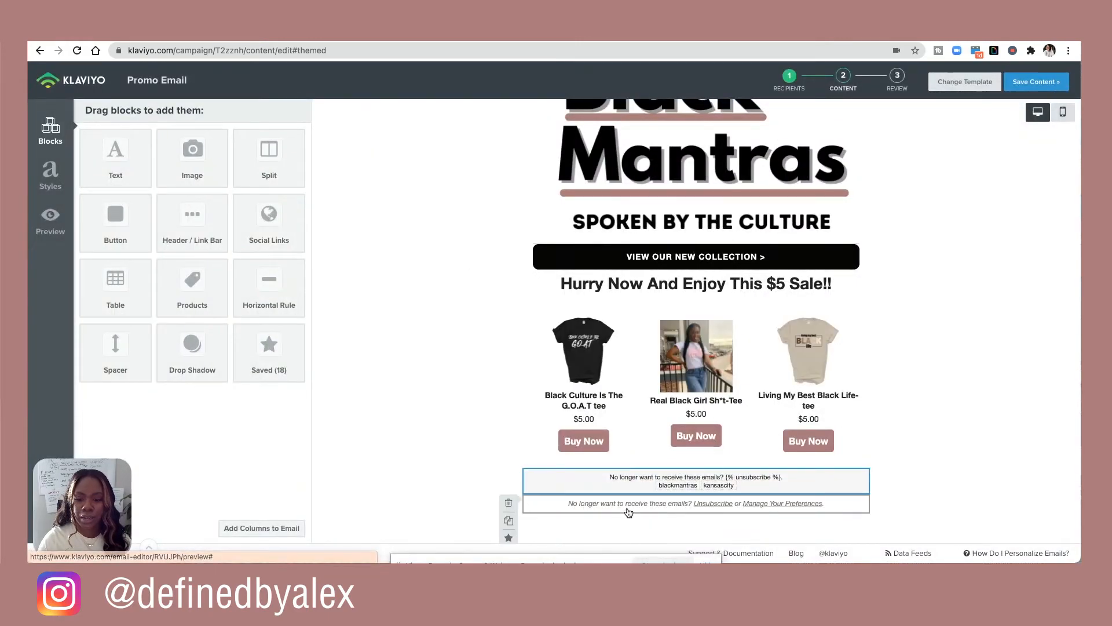
click(509, 502)
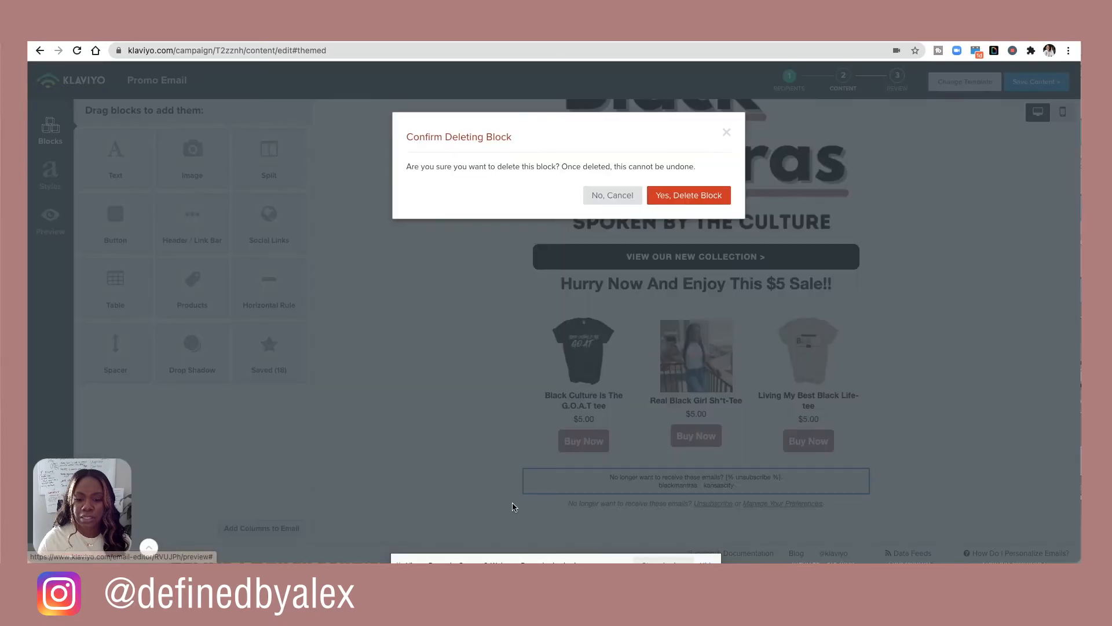
click(703, 201)
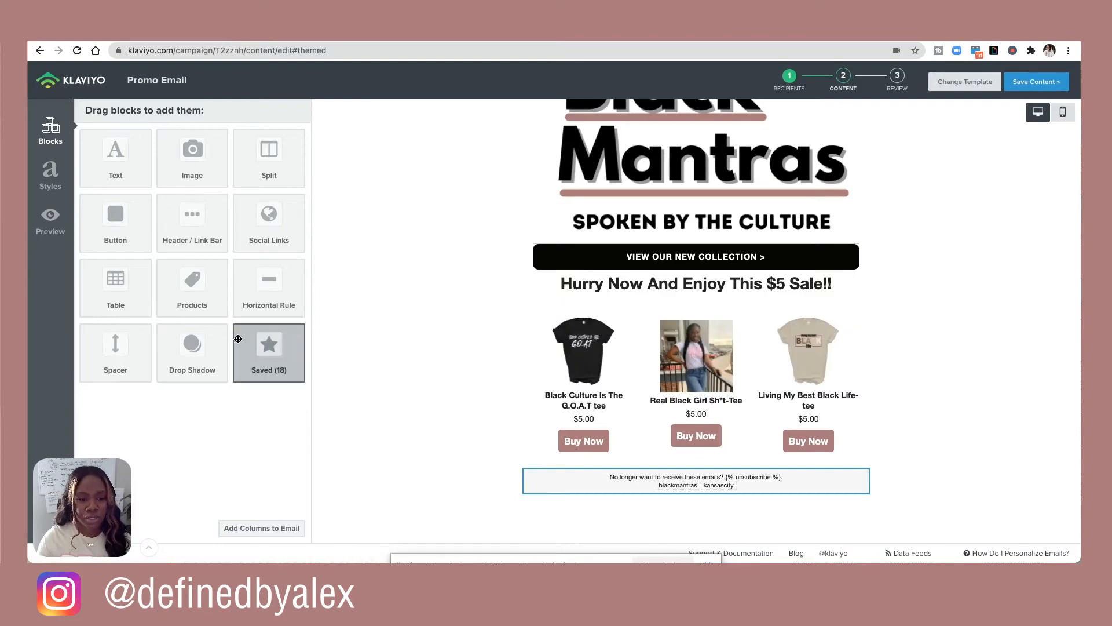
Insert the saved block "are you subscribed?" between the product block and the new footer.
drag(272, 356, 645, 457)
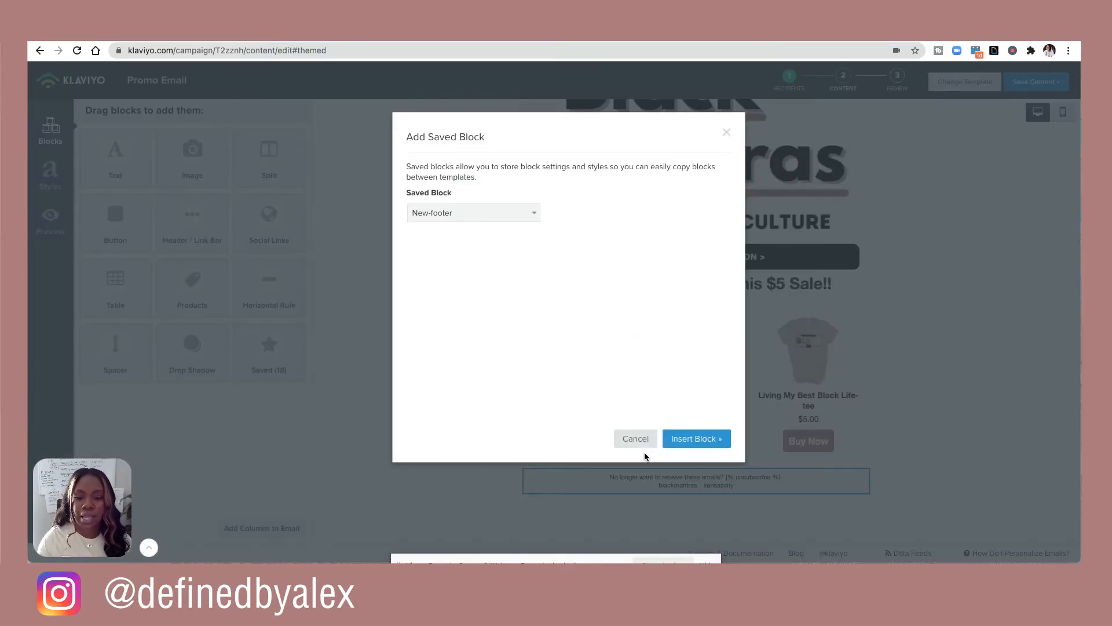
click(454, 216)
scroll(459, 303, down, 5)
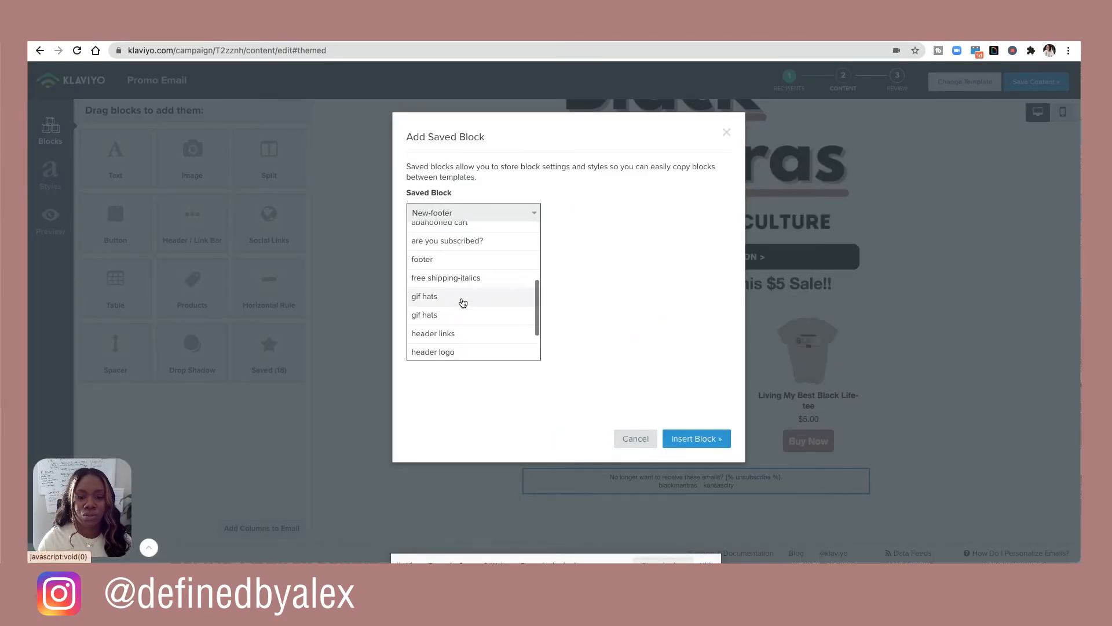
click(460, 241)
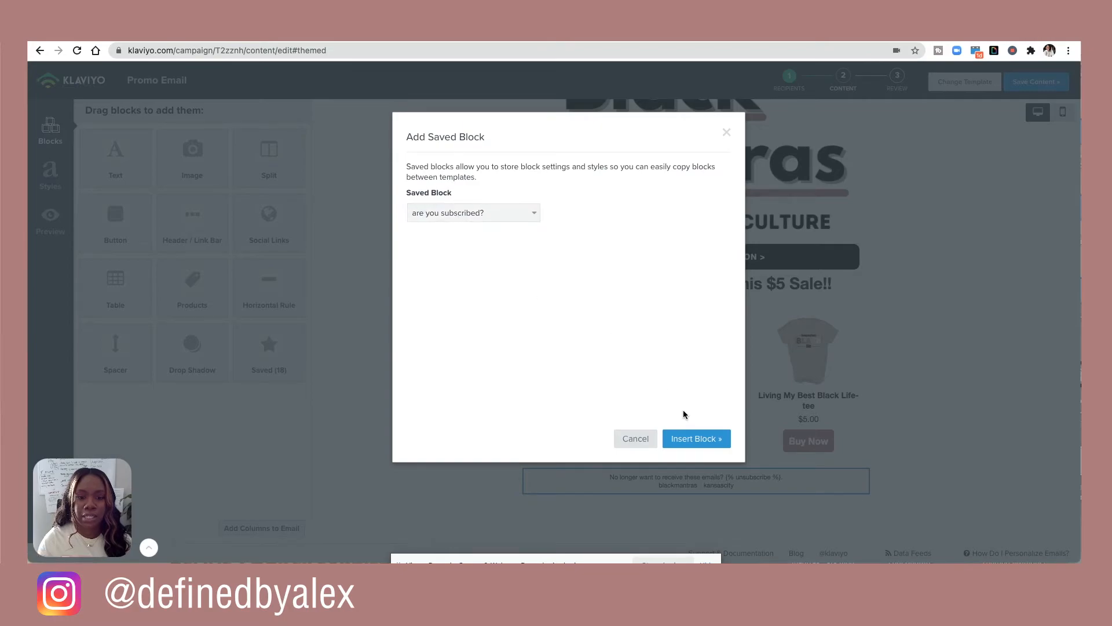
click(695, 439)
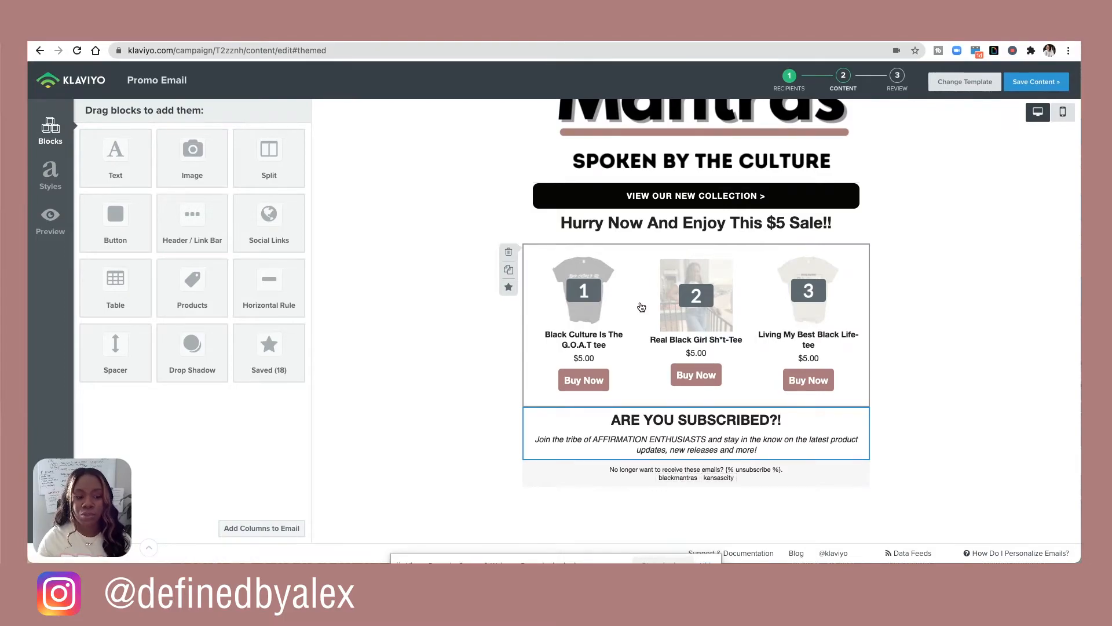
Insert the saved block "linka" between the product block and the "ARE YOU SUBSCRIBED?!" text.
scroll(640, 312, up, 3)
scroll(614, 347, down, 3)
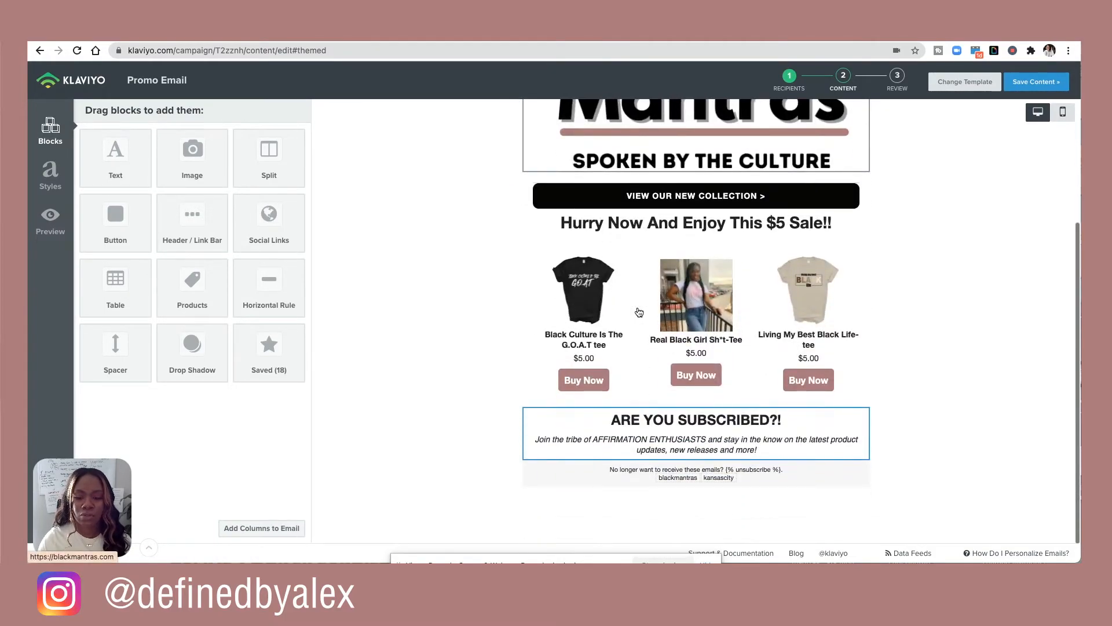
drag(269, 350, 676, 406)
click(447, 221)
scroll(449, 293, down, 3)
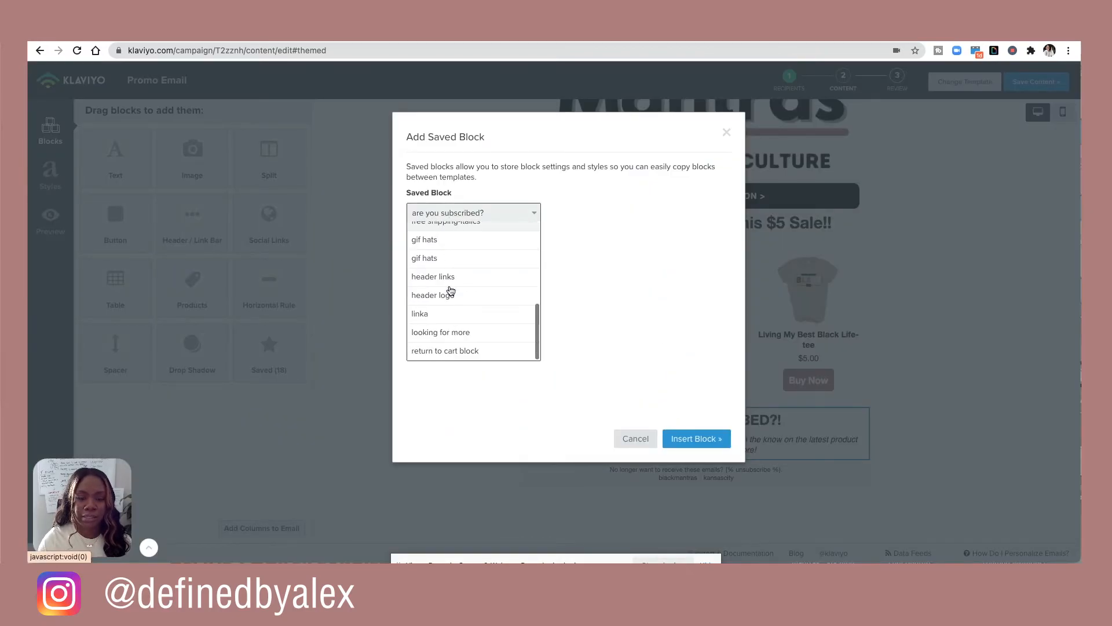
click(431, 317)
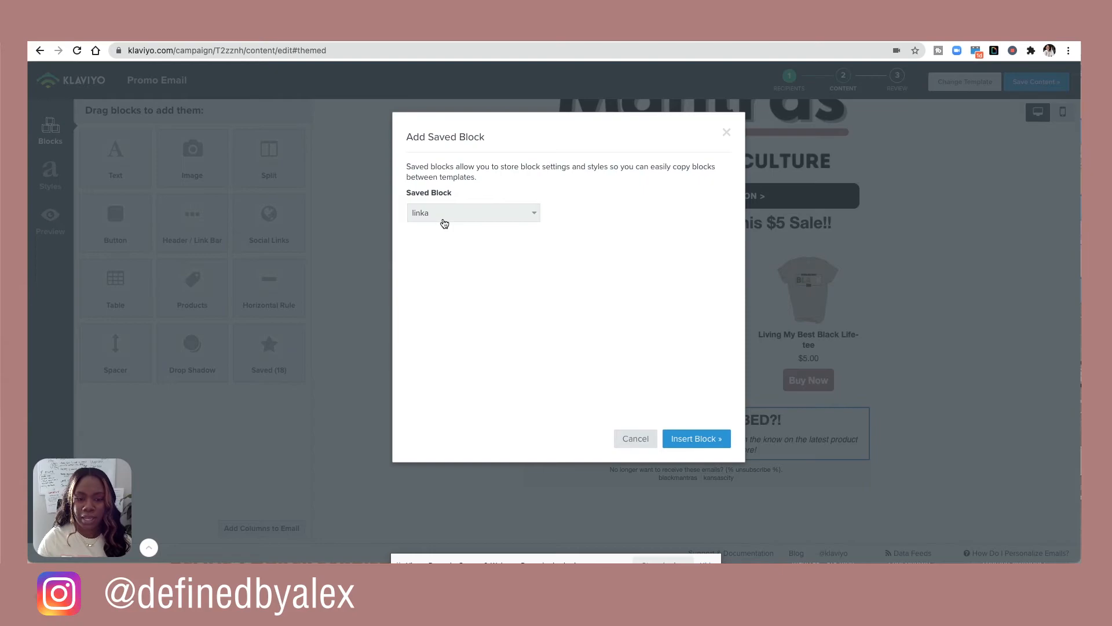
click(690, 439)
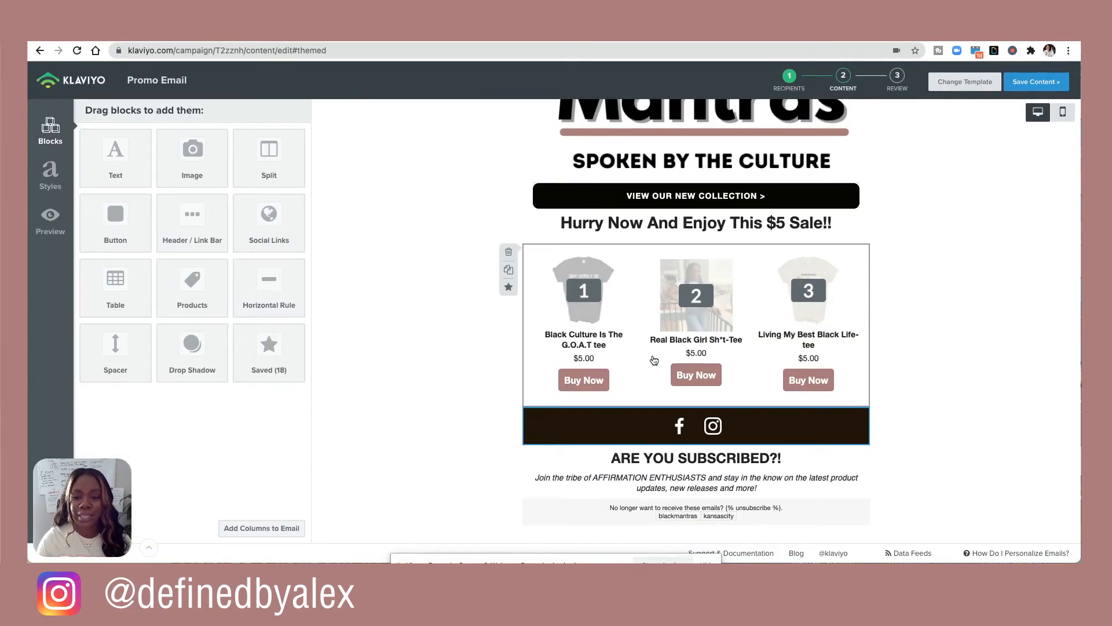
Check the Facebook and Instagram links in the social bar, and insert the saved $5 sticker banner between it and the products.
click(599, 418)
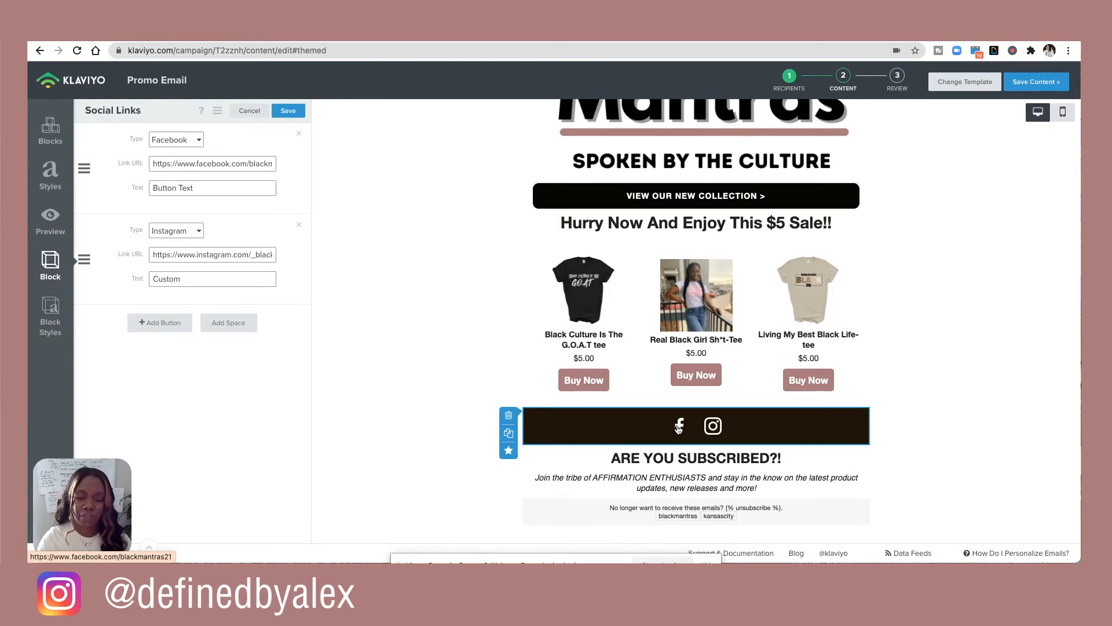
click(415, 261)
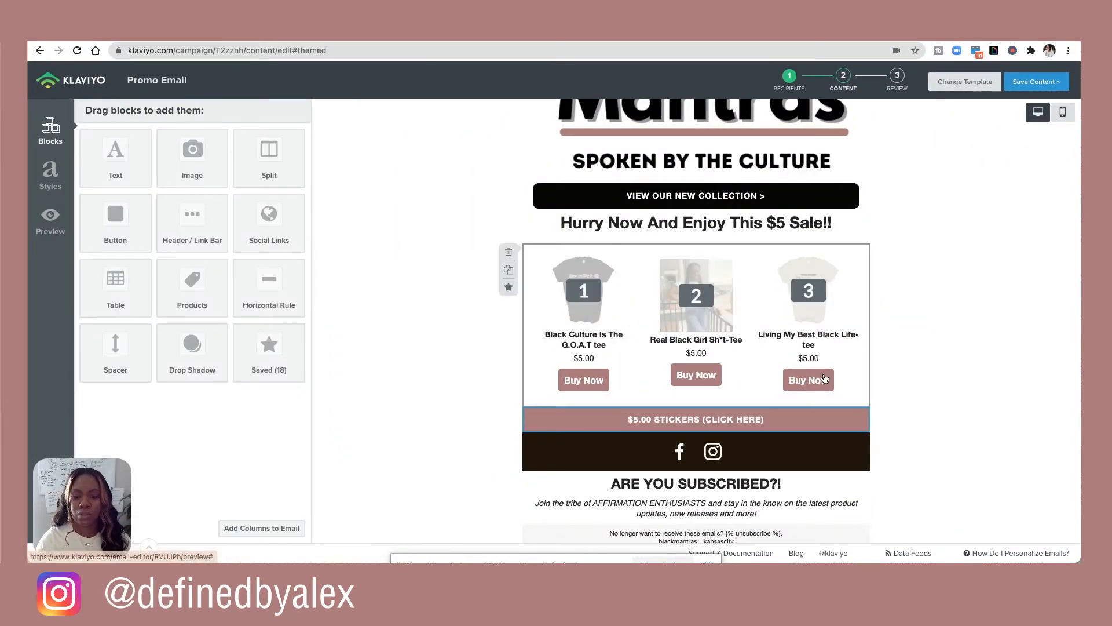
scroll(824, 379, up, 3)
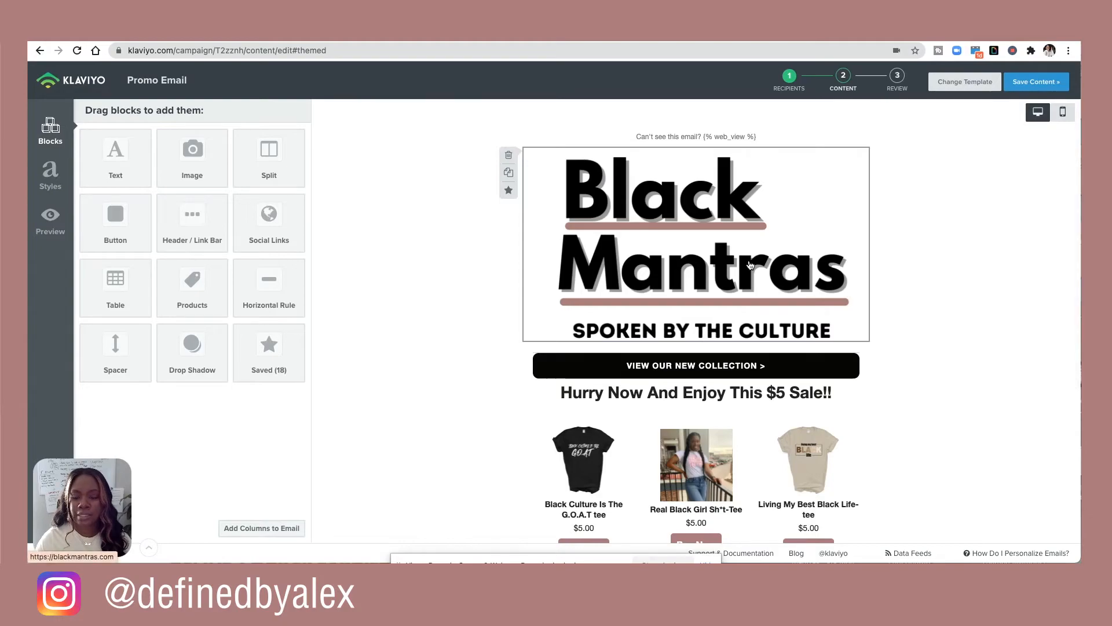
scroll(757, 267, down, 5)
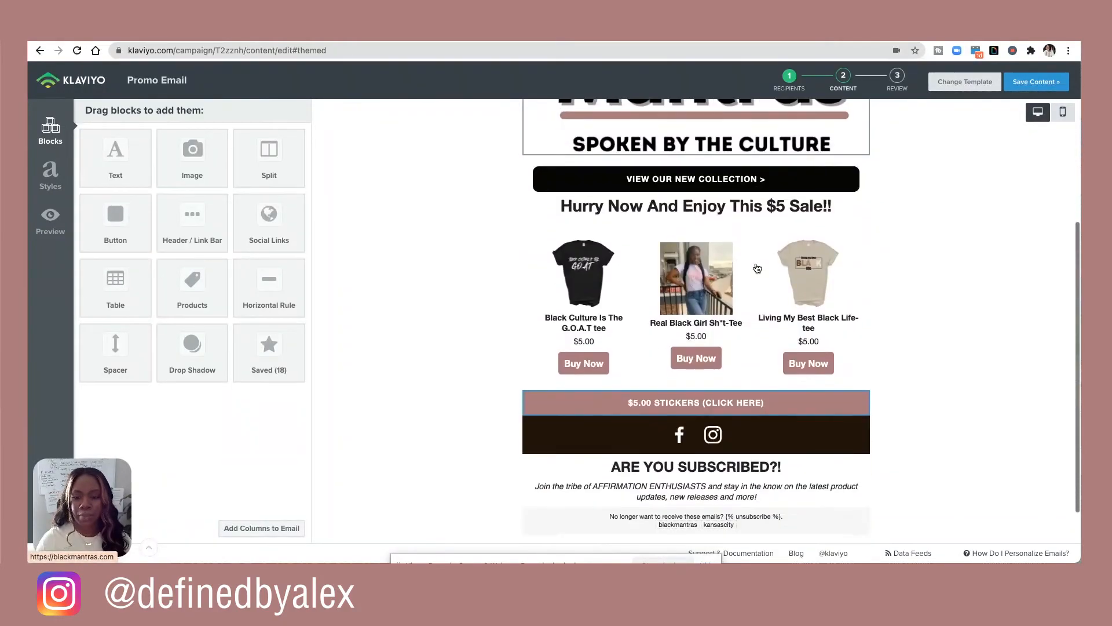
scroll(757, 268, up, 1)
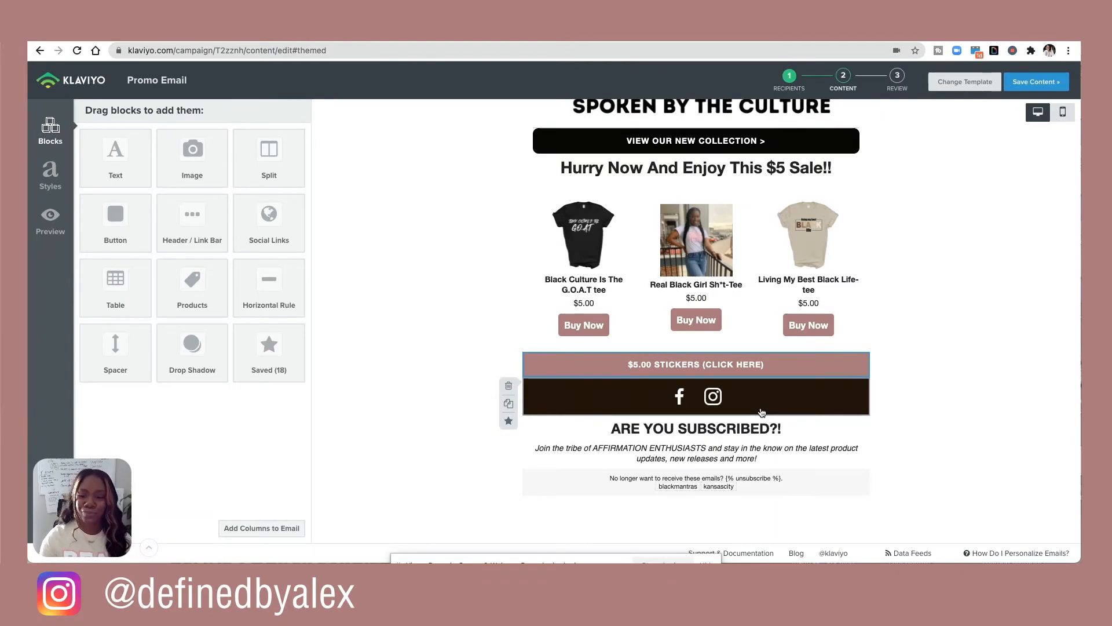
Check the whole promo email in the editor's mobile preview, from logo to footer, and save the email content.
scroll(820, 392, up, 4)
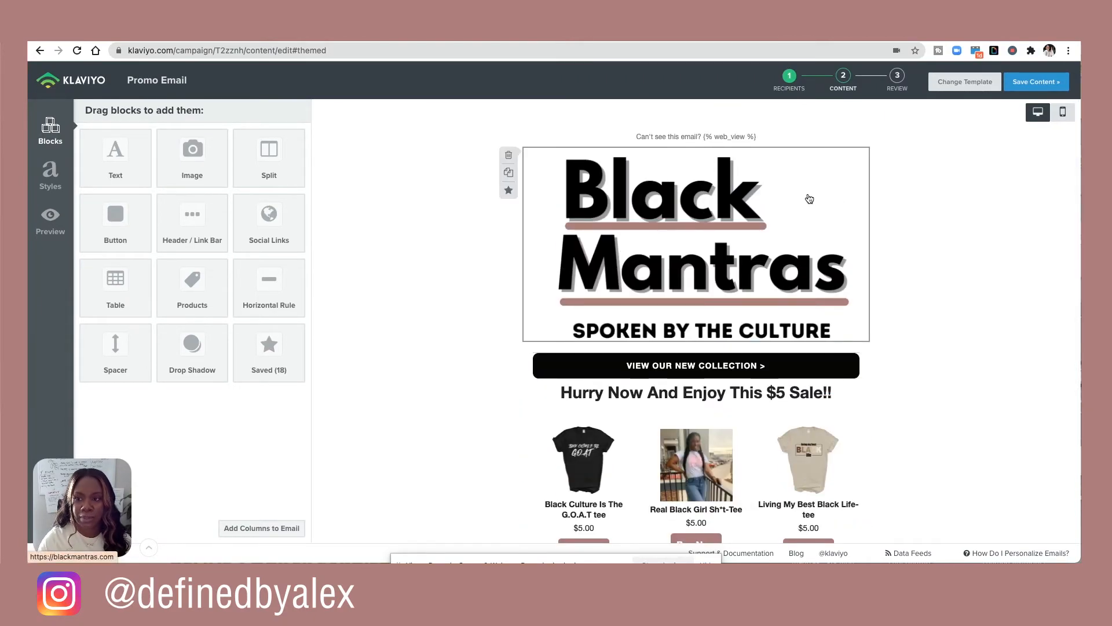
click(1064, 118)
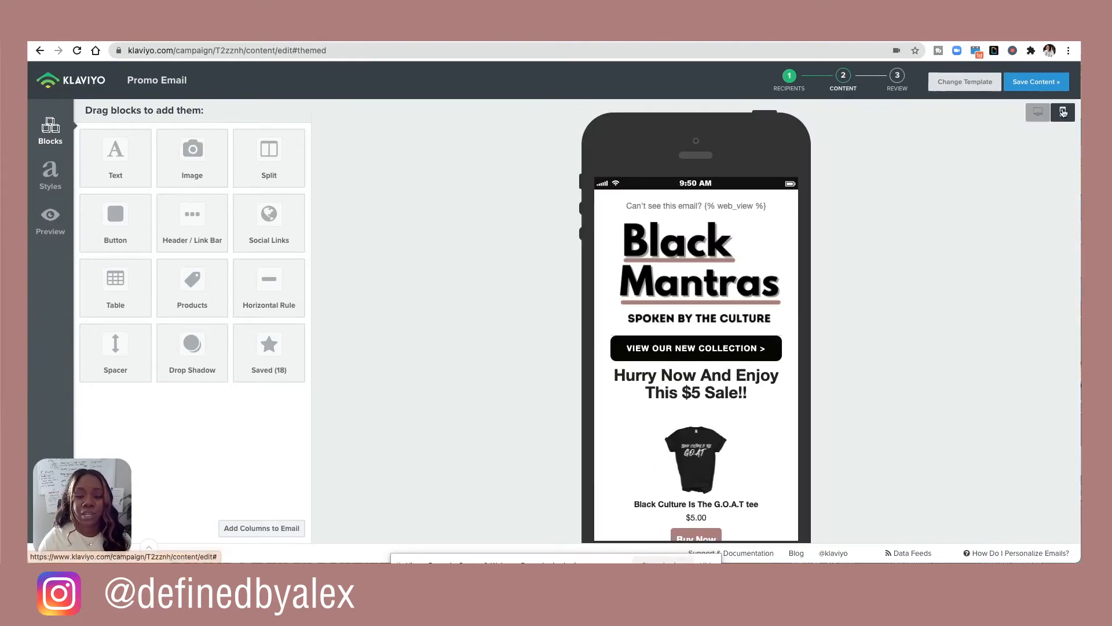
scroll(757, 286, down, 5)
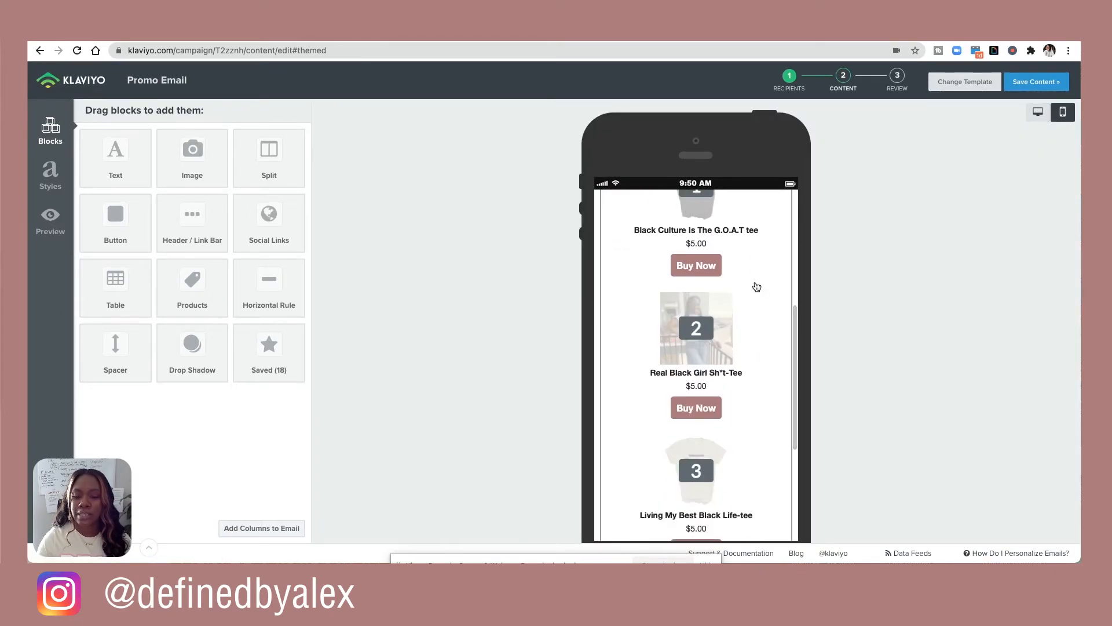
scroll(756, 287, down, 5)
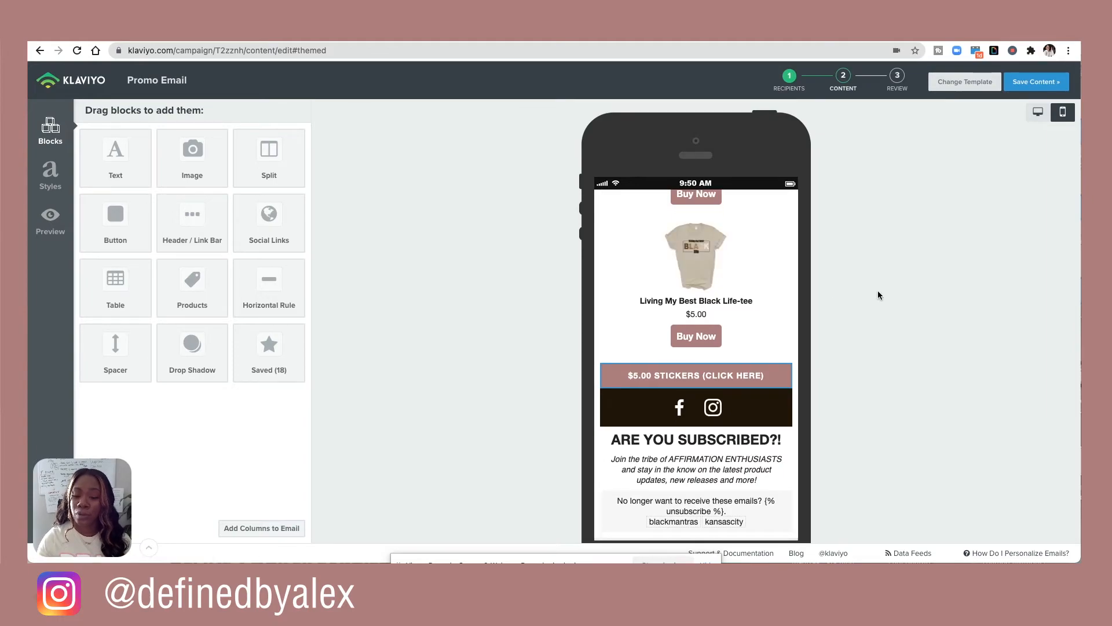
scroll(802, 359, down, 3)
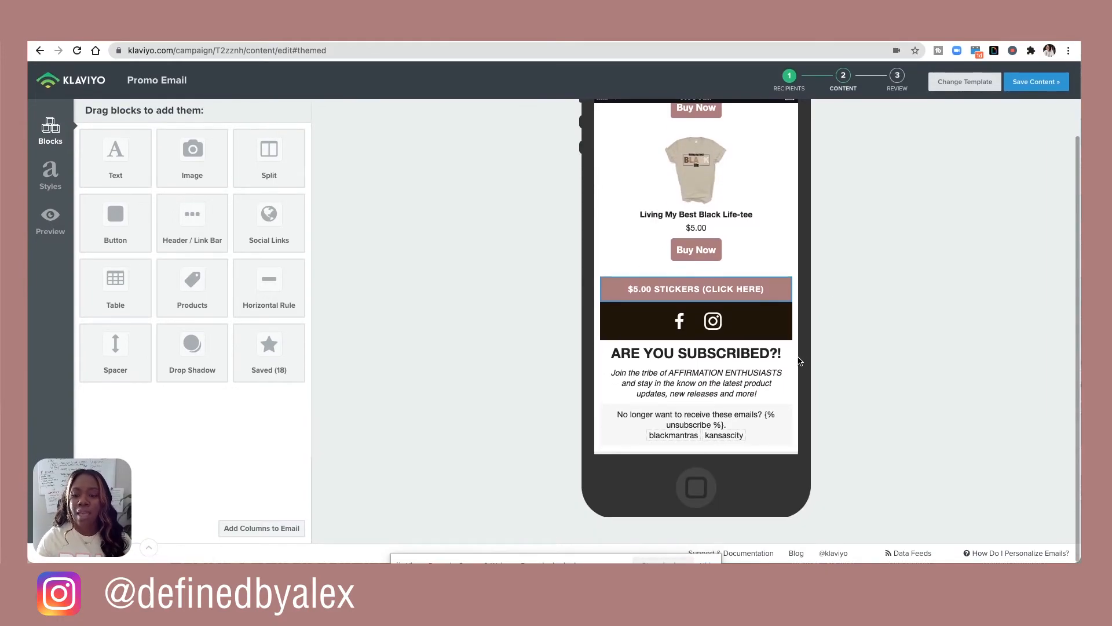
scroll(695, 316, up, 10)
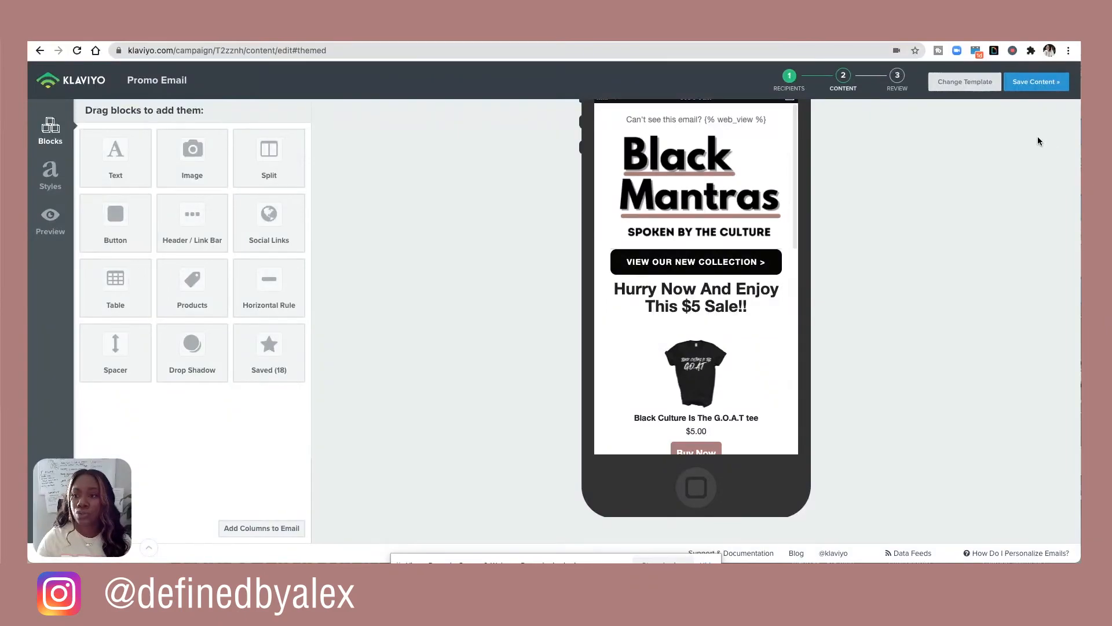
click(1037, 82)
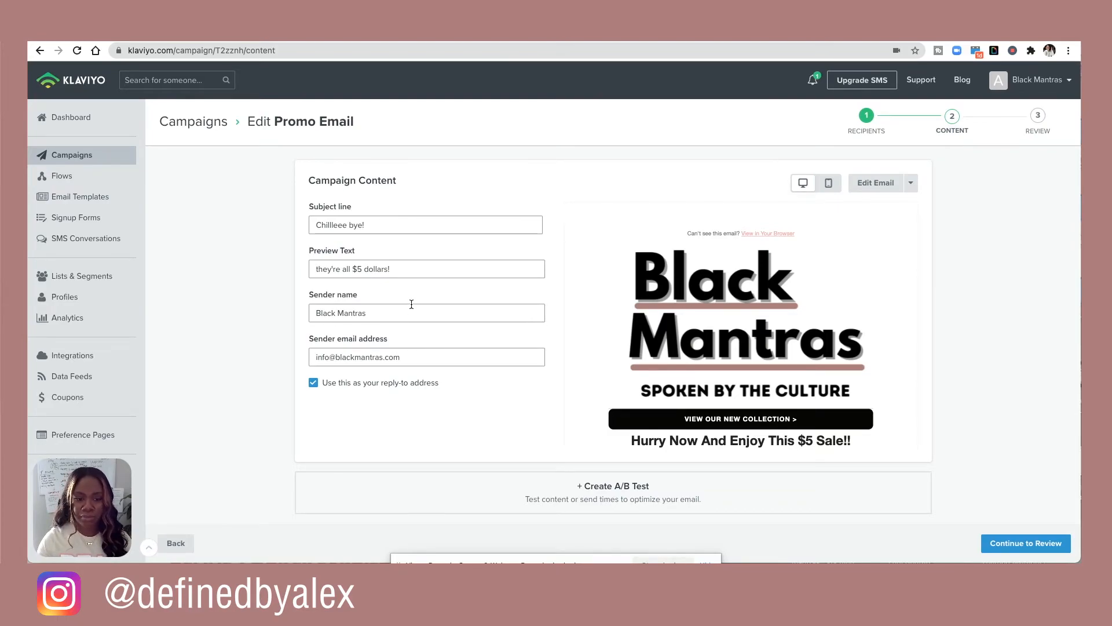
Reopen the promo email in the editor, look over its layout, and save the content again.
click(879, 181)
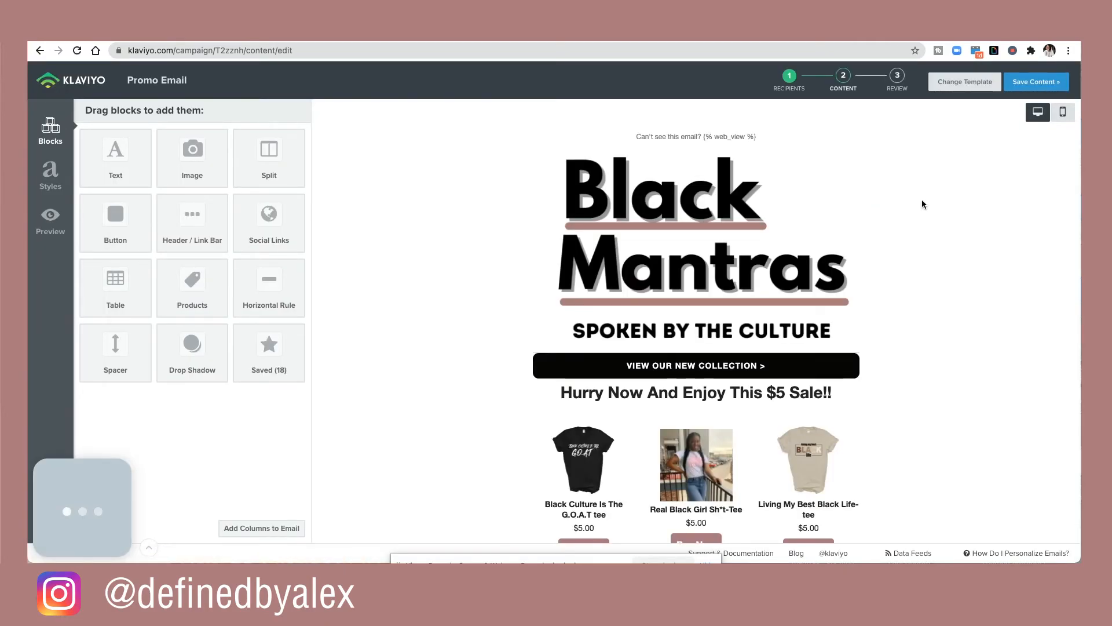
scroll(863, 229, down, 4)
click(1060, 84)
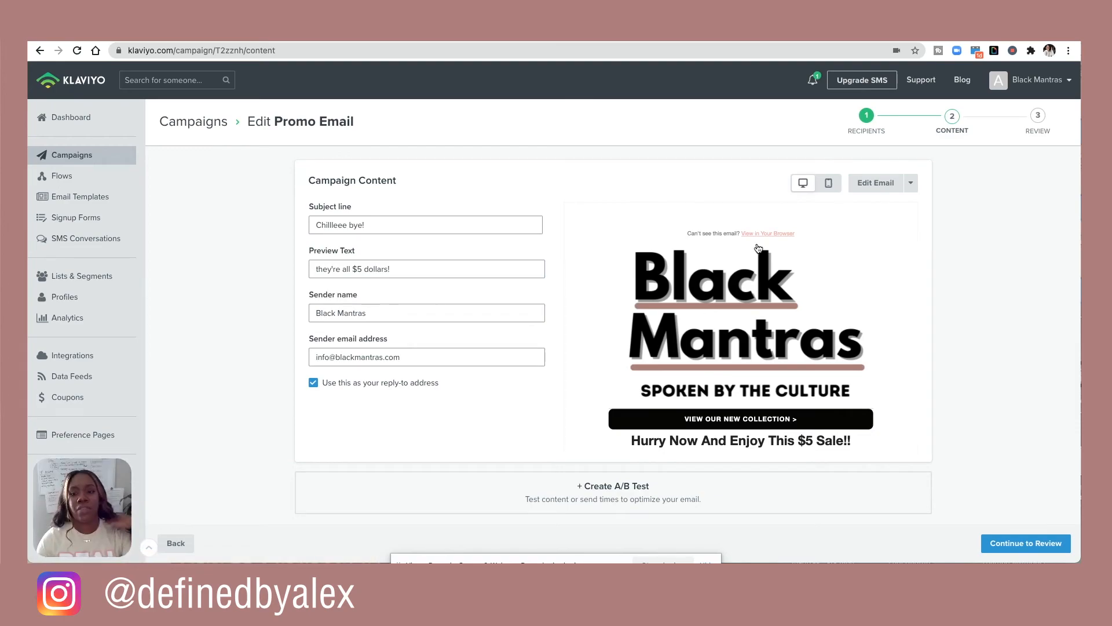
Preview the saved email in mobile and desktop format on the campaign content page.
click(829, 183)
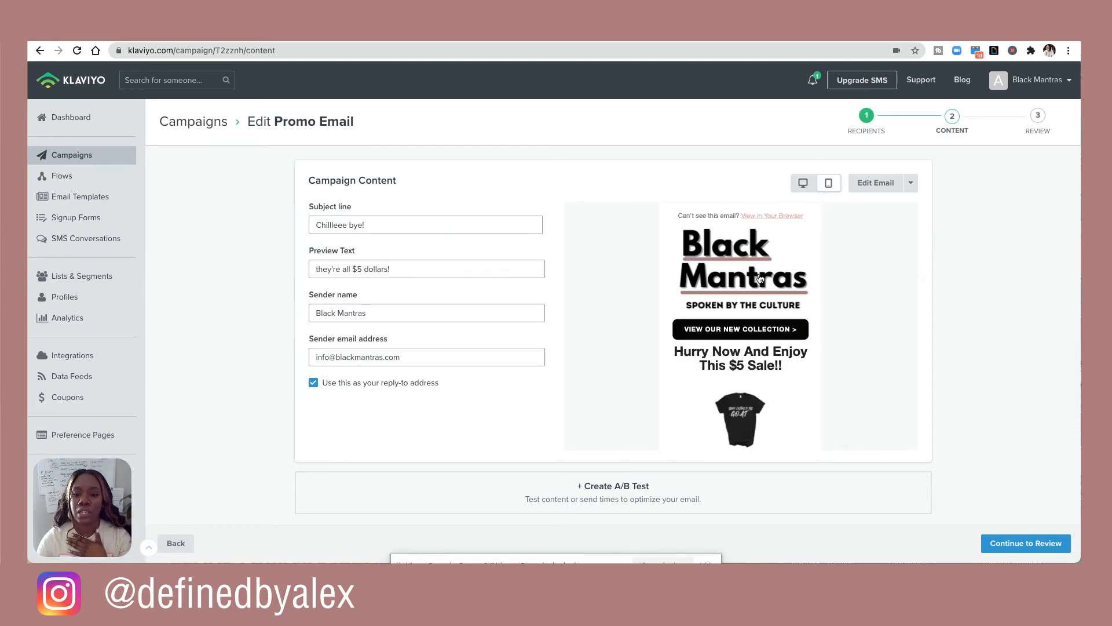
scroll(760, 278, down, 15)
scroll(760, 279, up, 15)
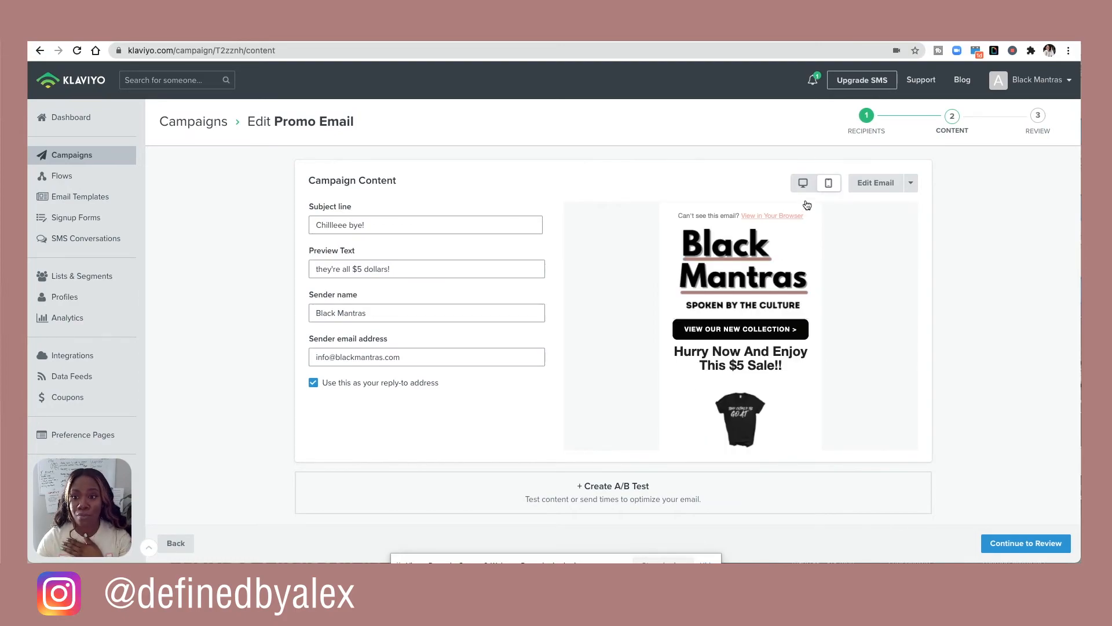
click(803, 184)
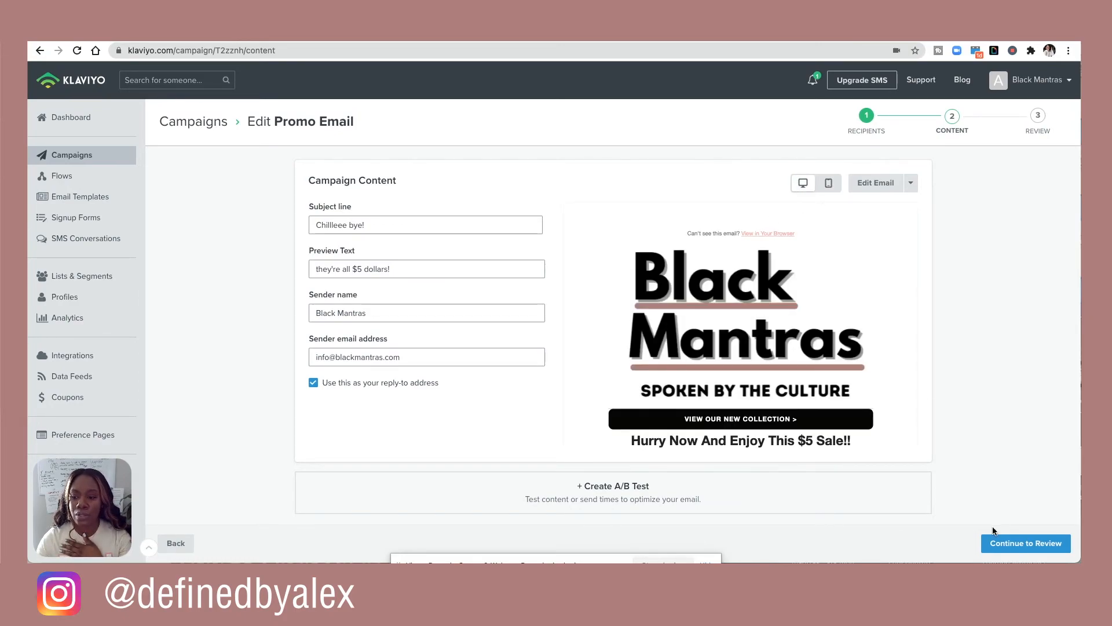
Continue the campaign to the review stage and read through the pre-send checklist from recipients to tracking.
click(1027, 543)
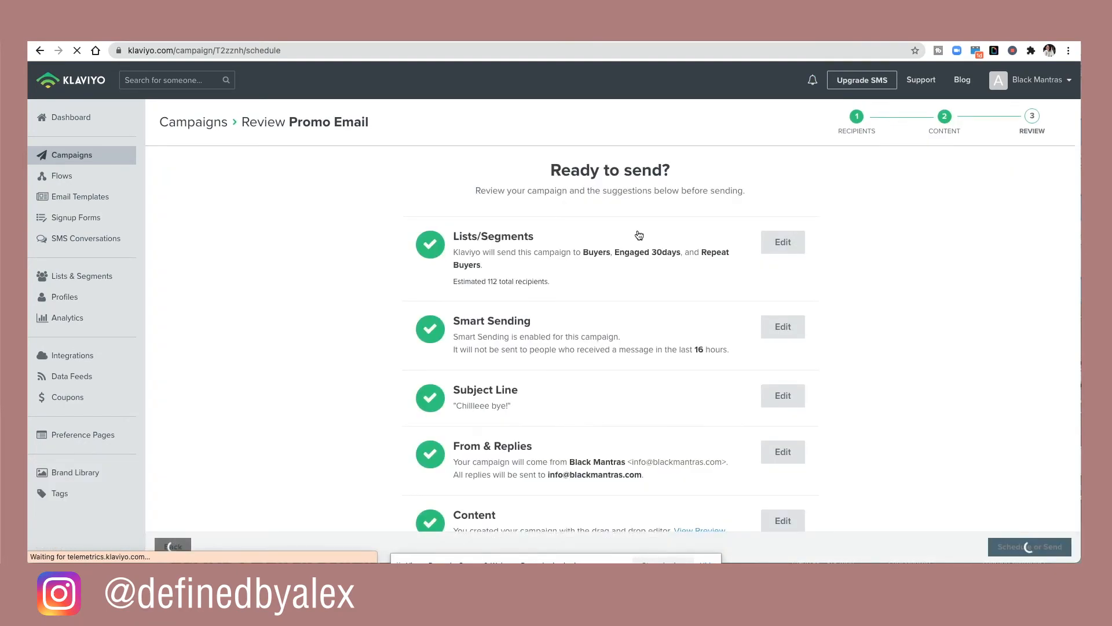
scroll(639, 235, down, 3)
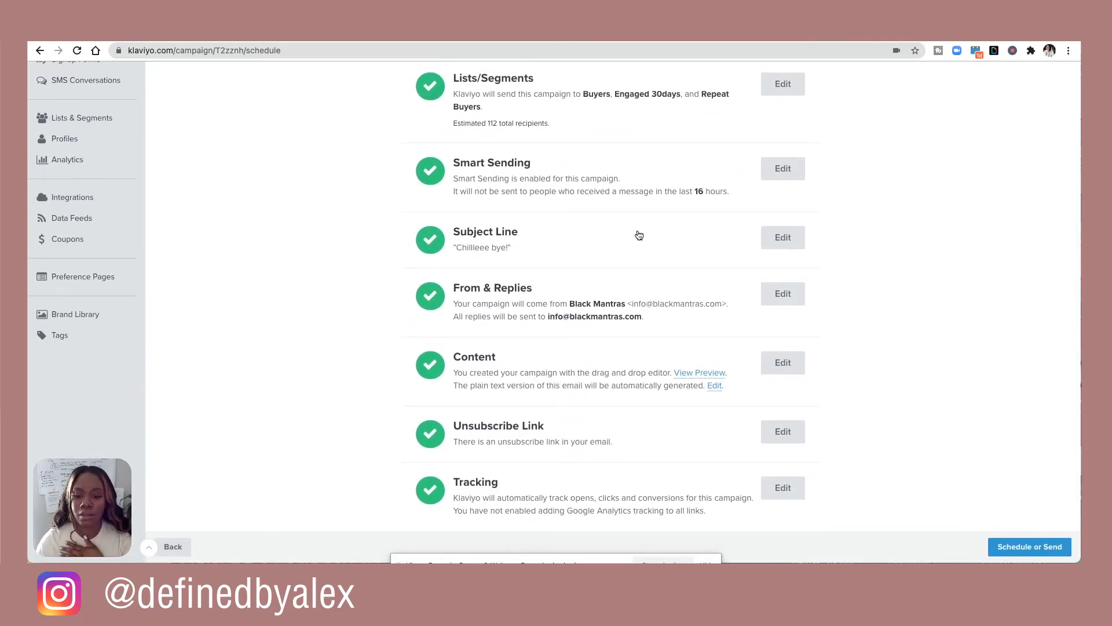
scroll(639, 234, up, 3)
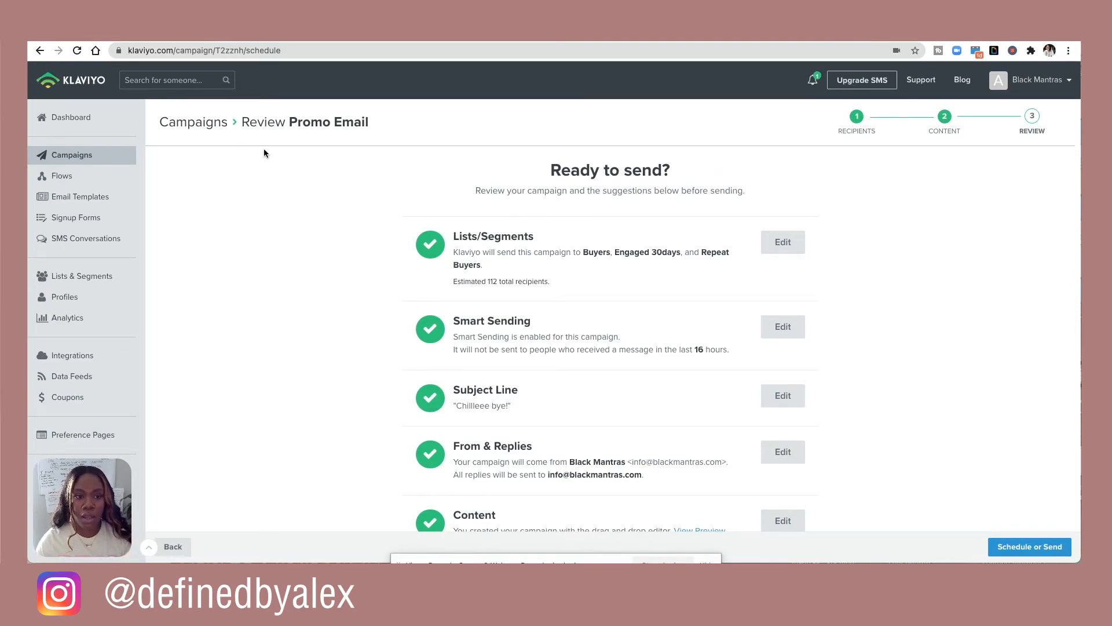
Return to the campaigns list and add the Promo Email campaign to the email templates as "$5 Promo Email Template".
click(197, 130)
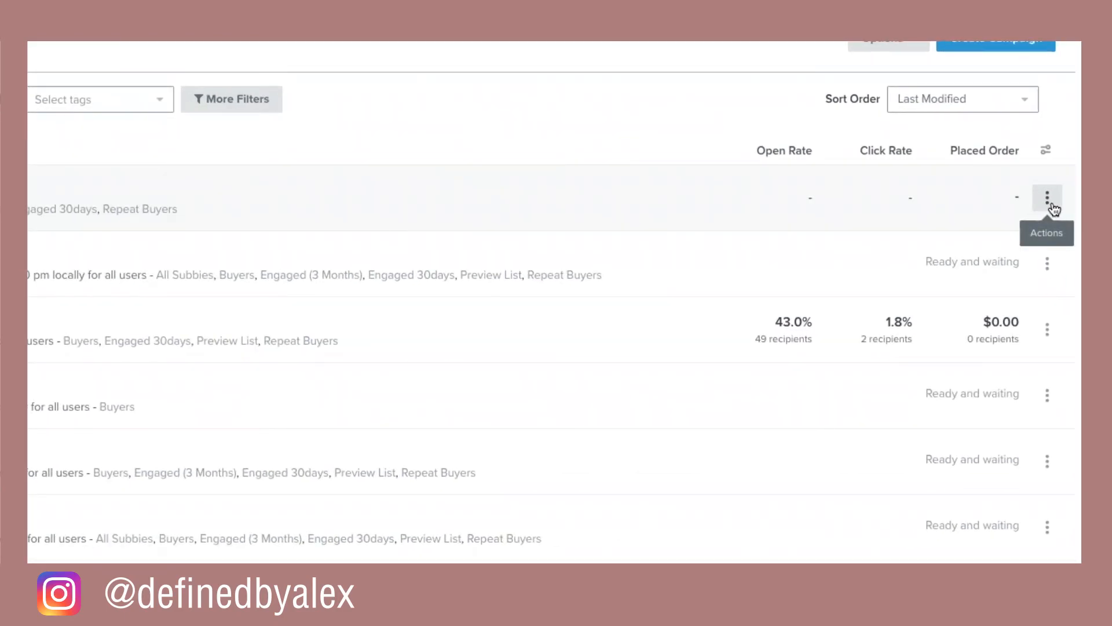
click(1050, 203)
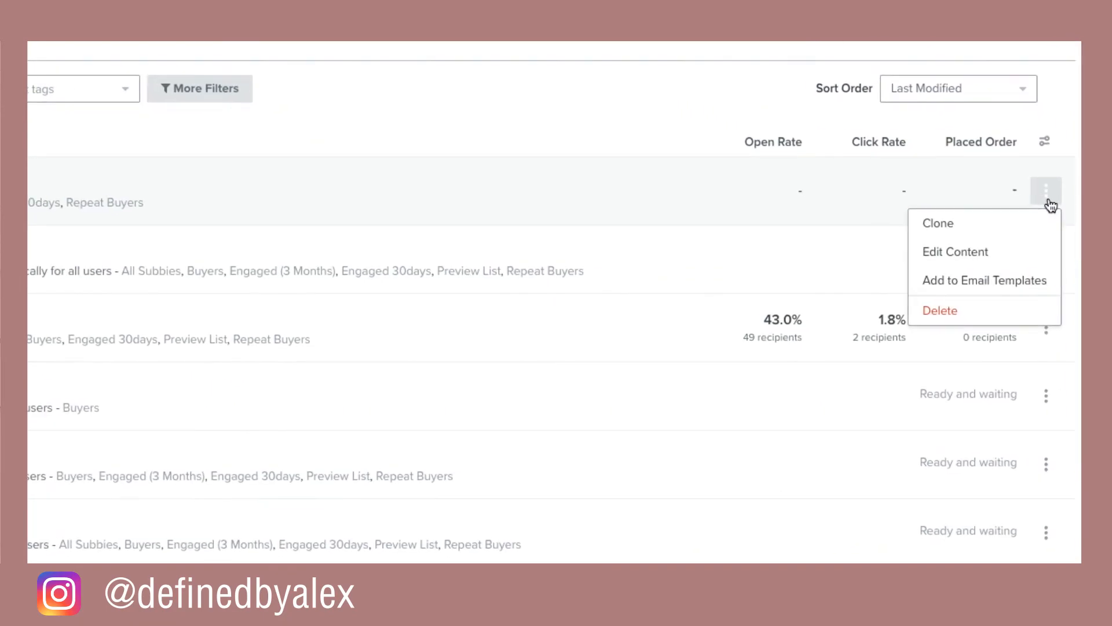
click(1009, 264)
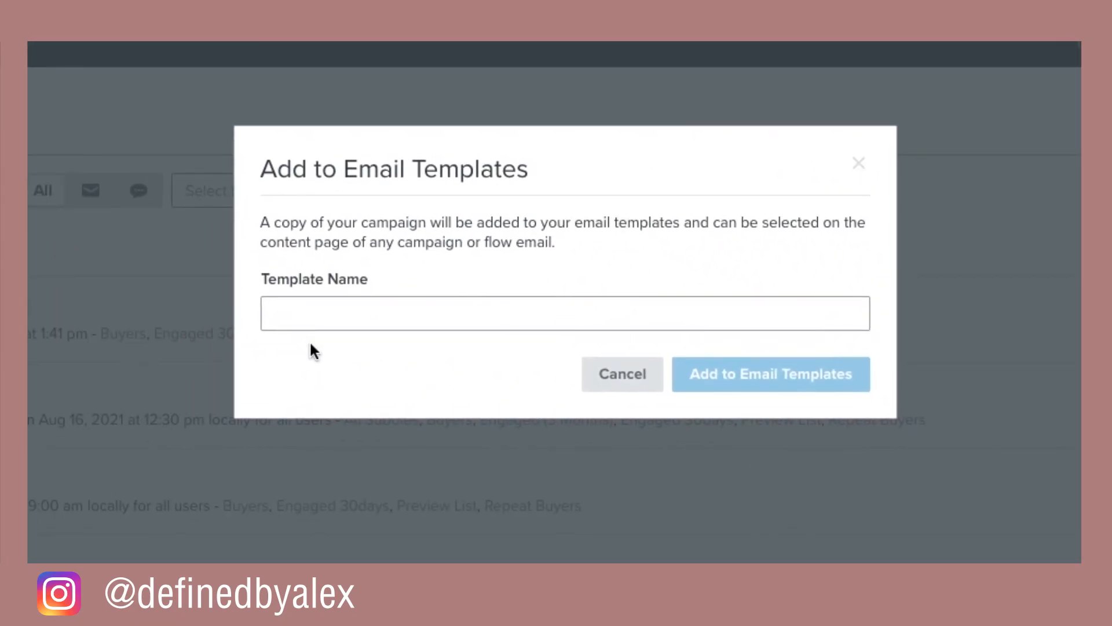
click(298, 317)
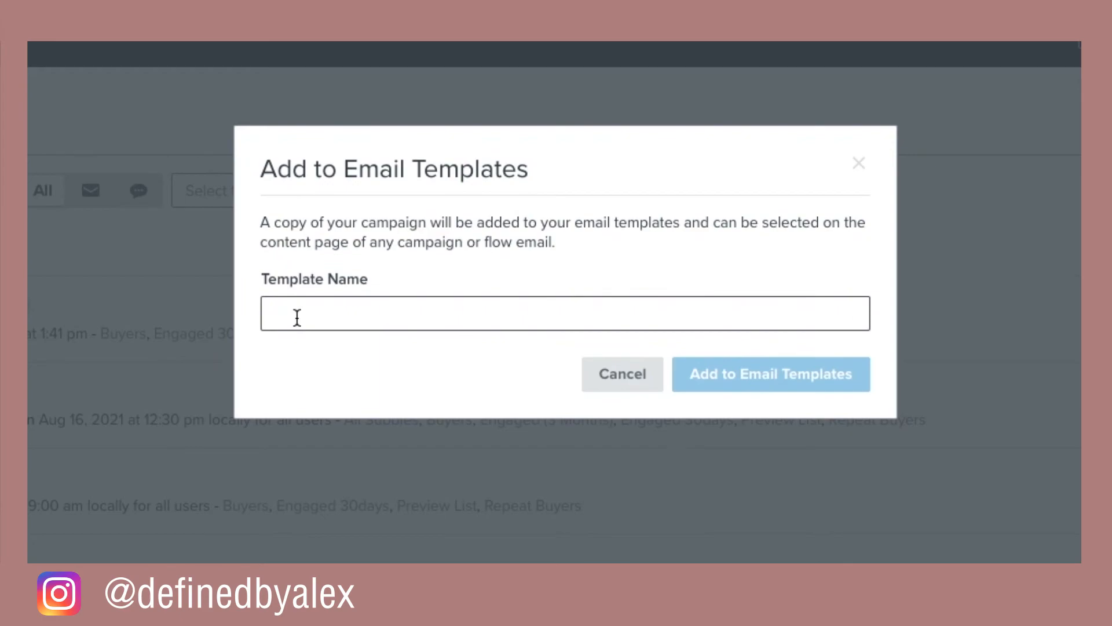
text($5)
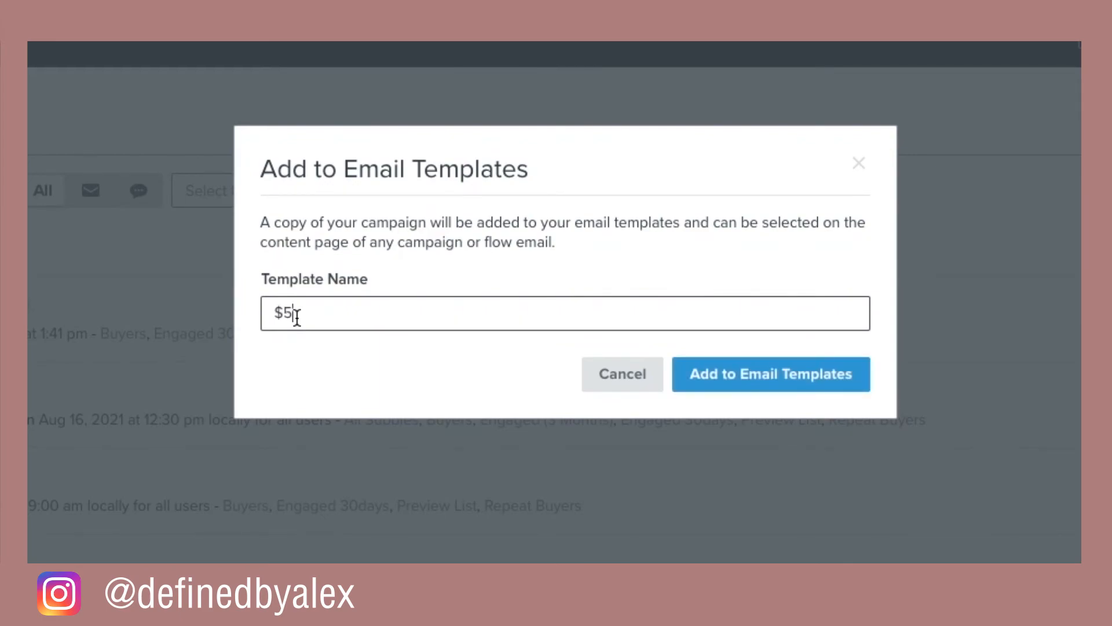
text( Promo Email Temp;a)
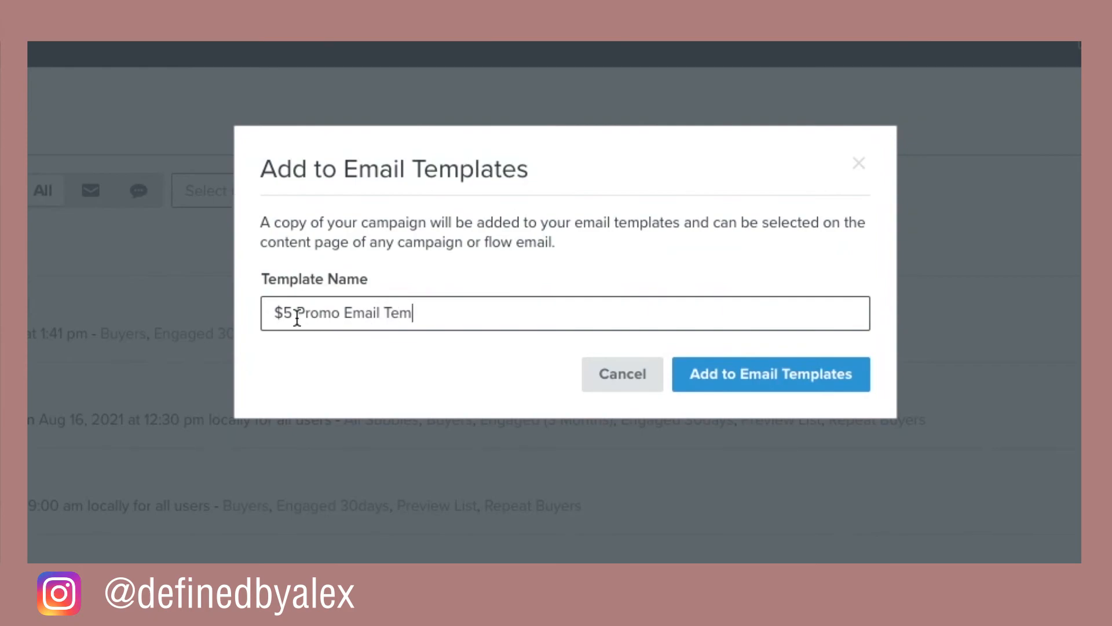
key(BackSpace)
key(BackSpace)
text(late)
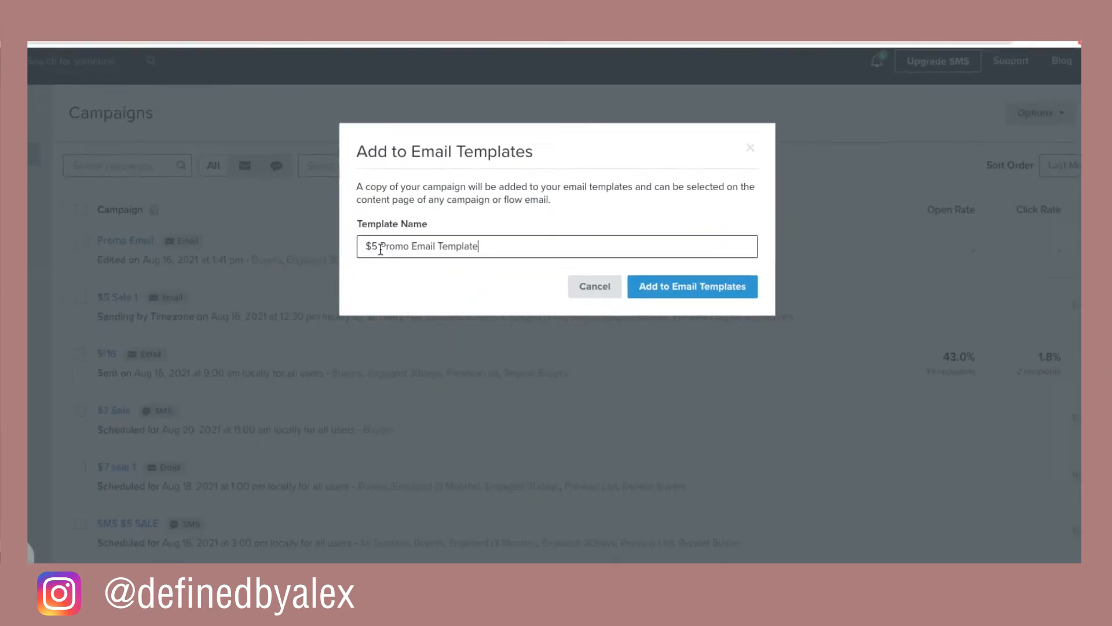
click(724, 286)
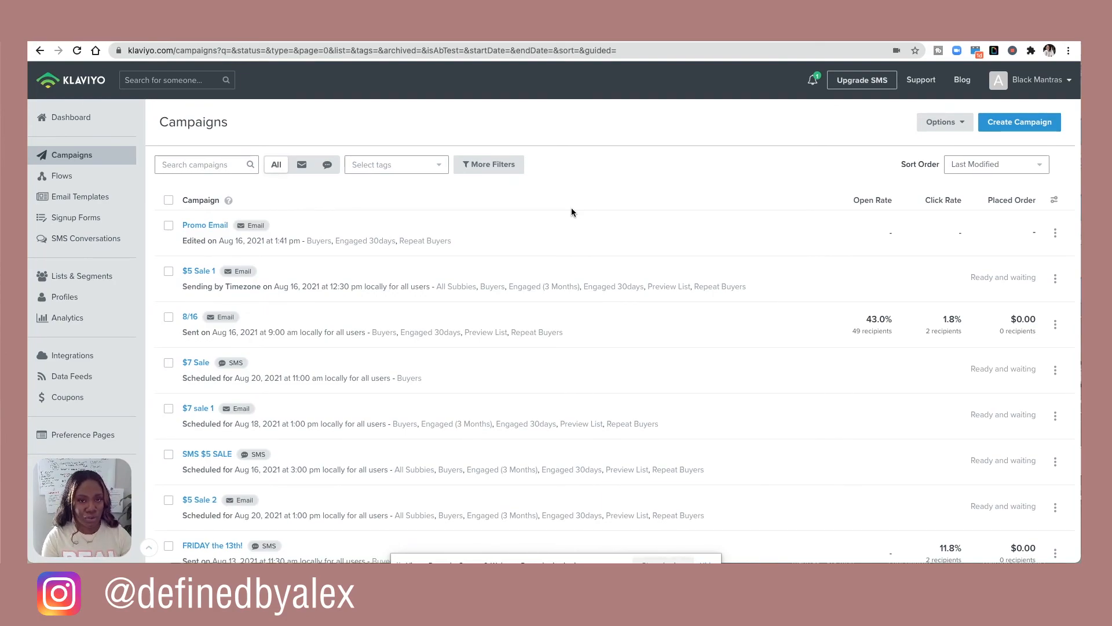
Create a new email campaign and name it "test".
click(1040, 123)
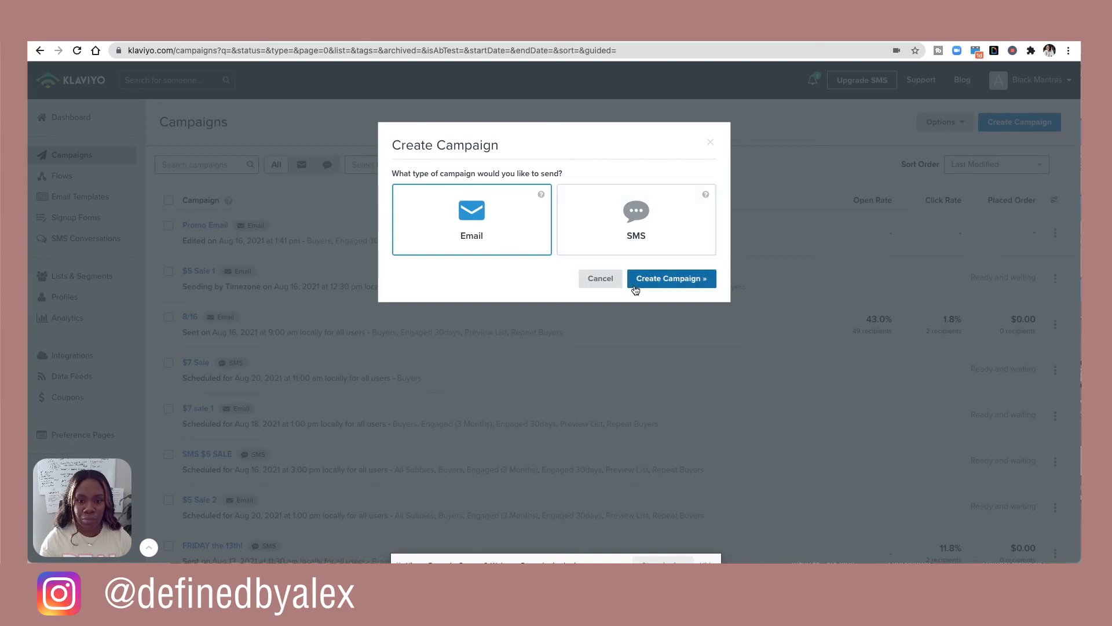
click(637, 280)
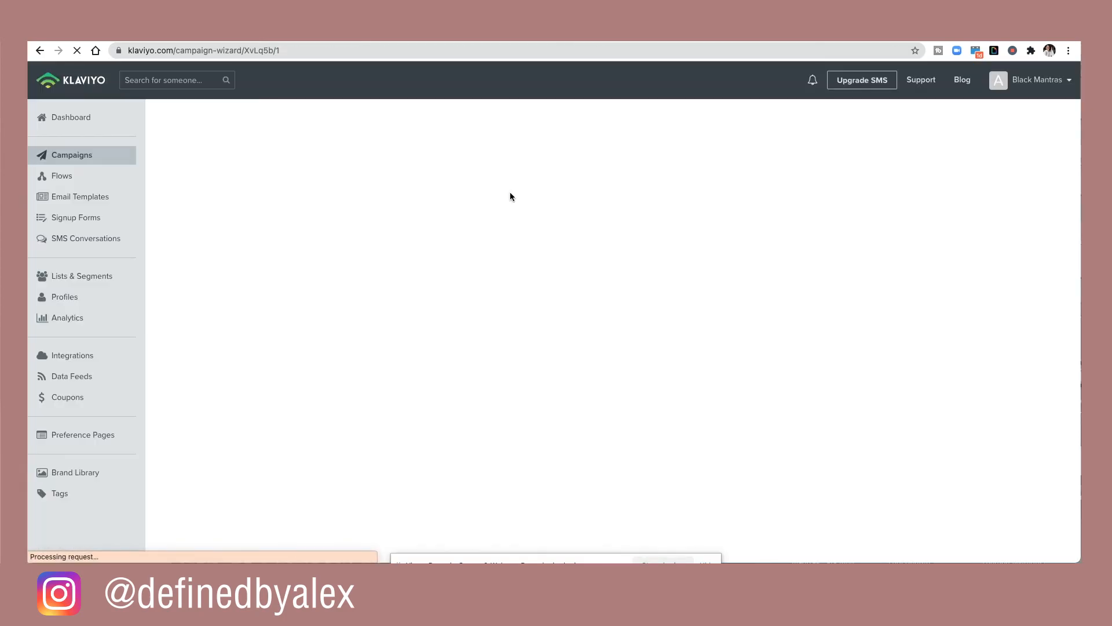
drag(556, 220, 416, 221)
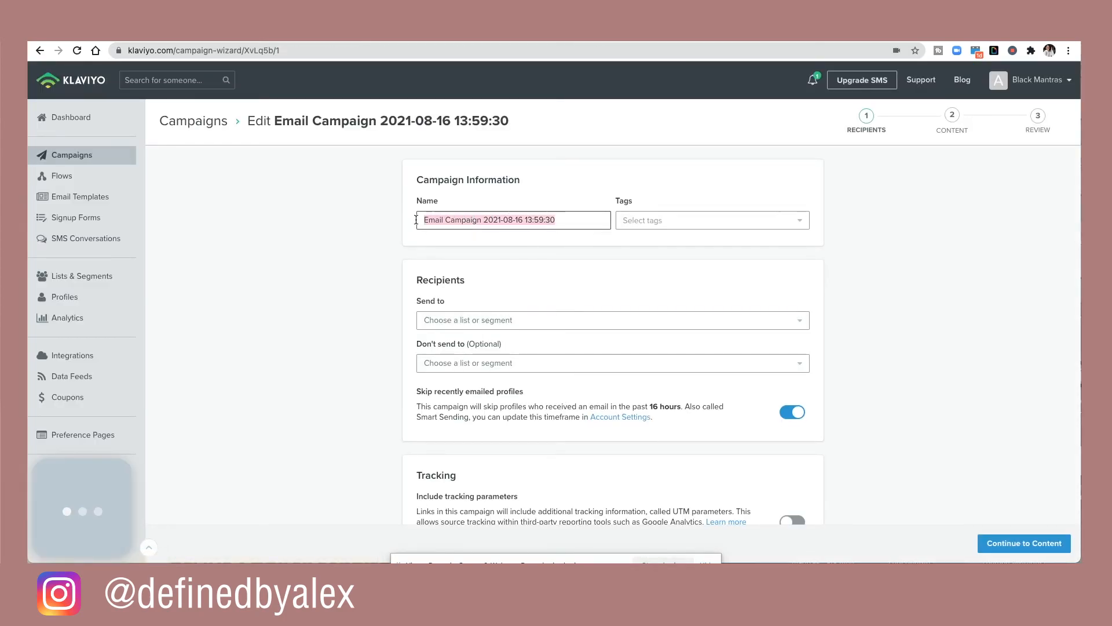
text(test)
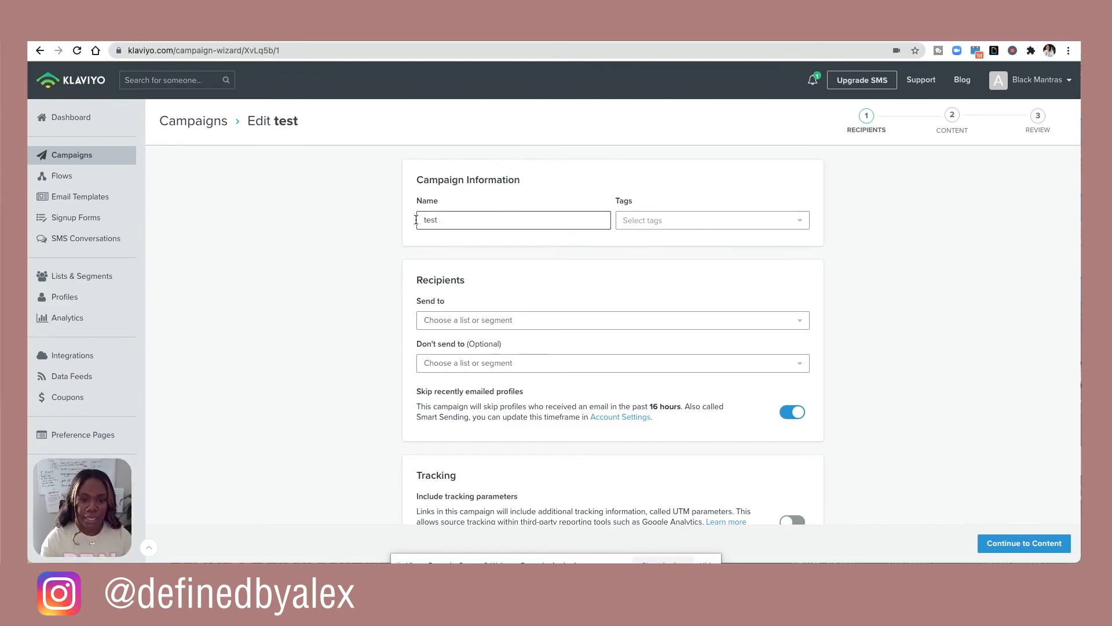
Set the test campaign to send to the Repeat Buyers segment and continue to its content.
click(492, 322)
click(463, 373)
click(579, 280)
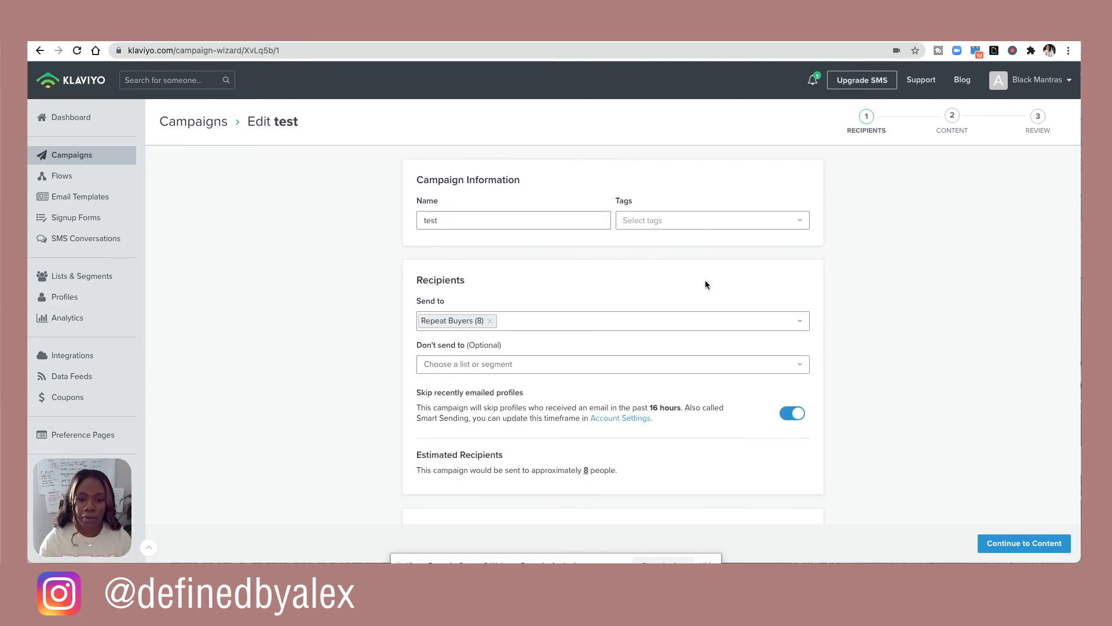
scroll(705, 280, down, 2)
click(1024, 543)
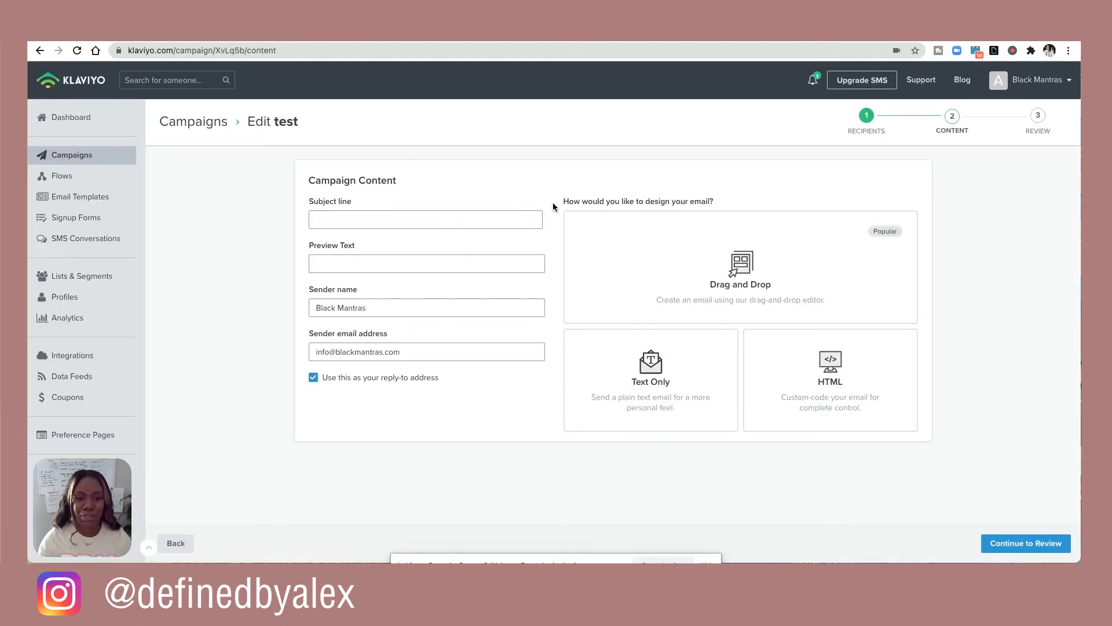
Enter "test" as both the subject line and the preview text of the campaign.
click(368, 221)
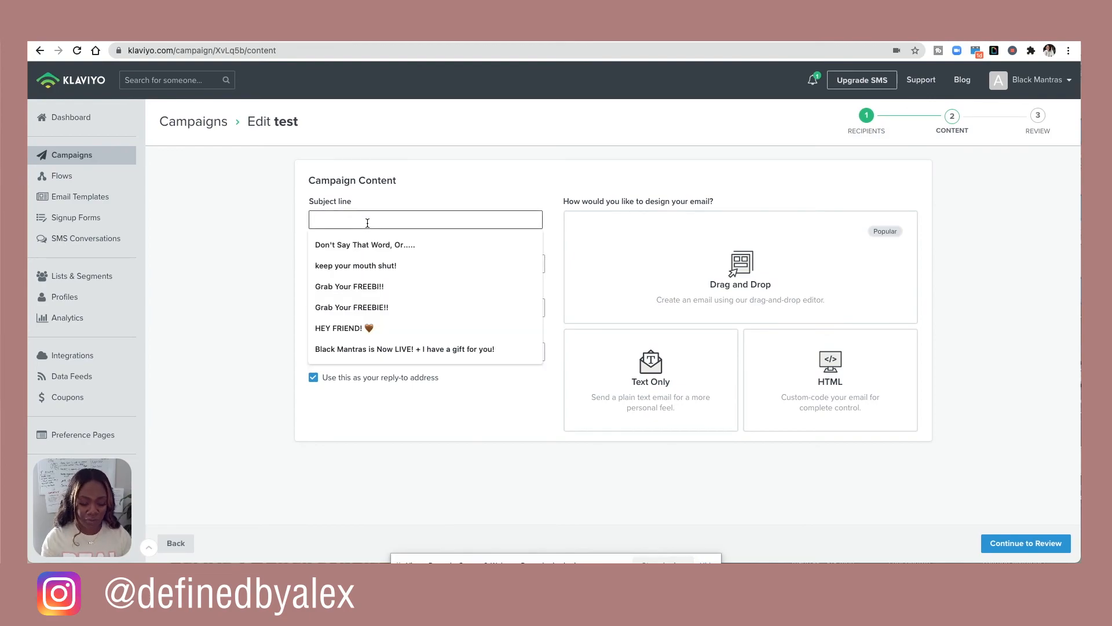
text(test)
key(Tab)
text(test)
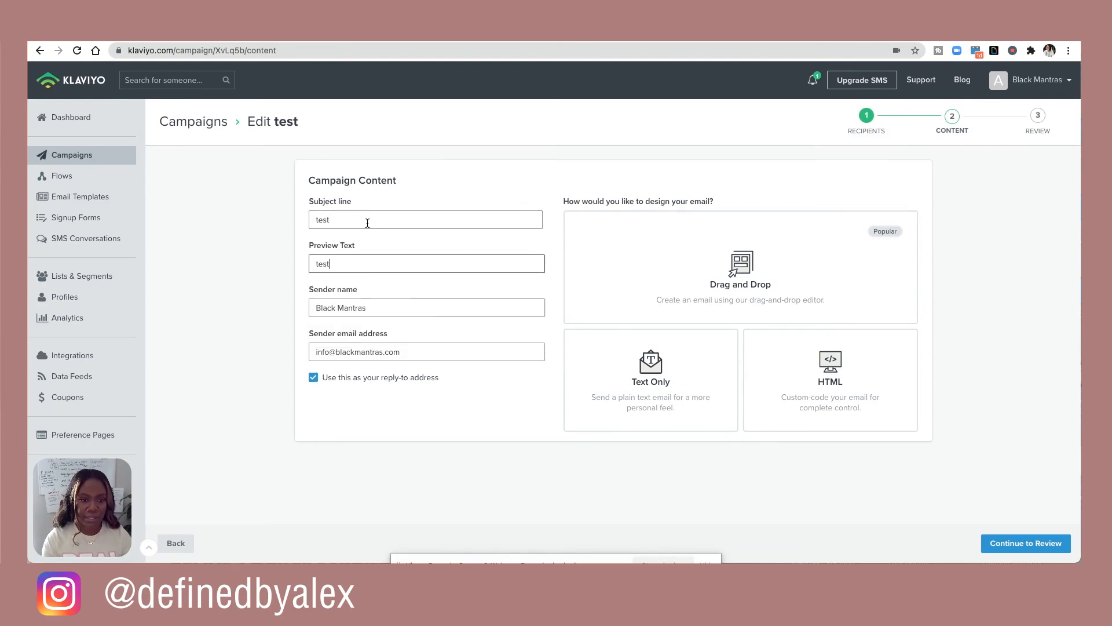
Check the account's own templates in the drag-and-drop design library, and return to the dashboard.
click(846, 273)
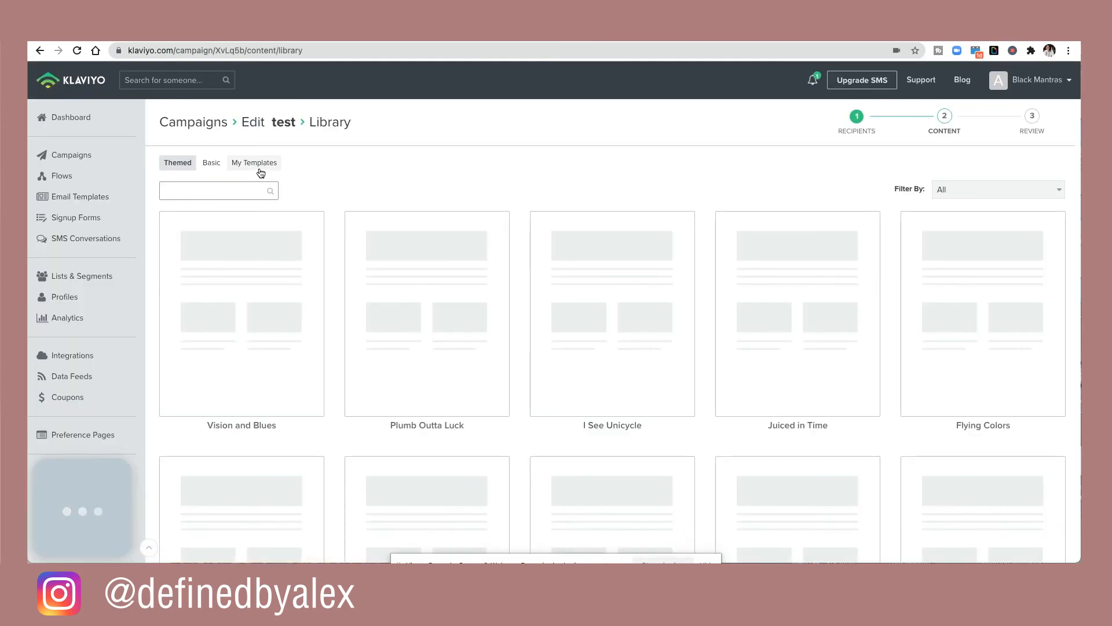
click(244, 164)
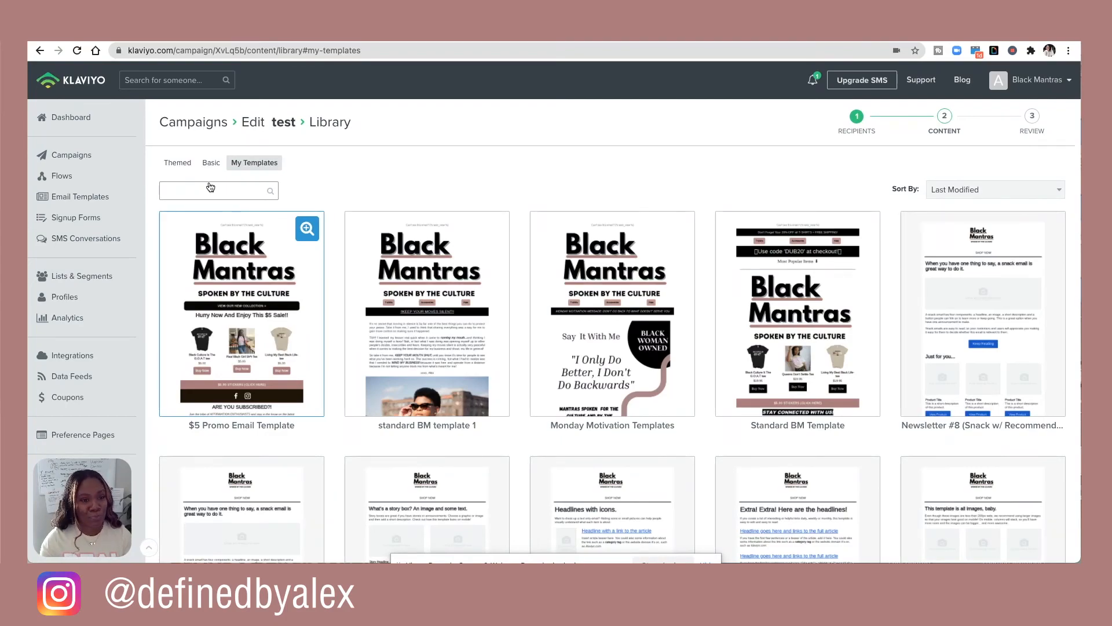
click(69, 117)
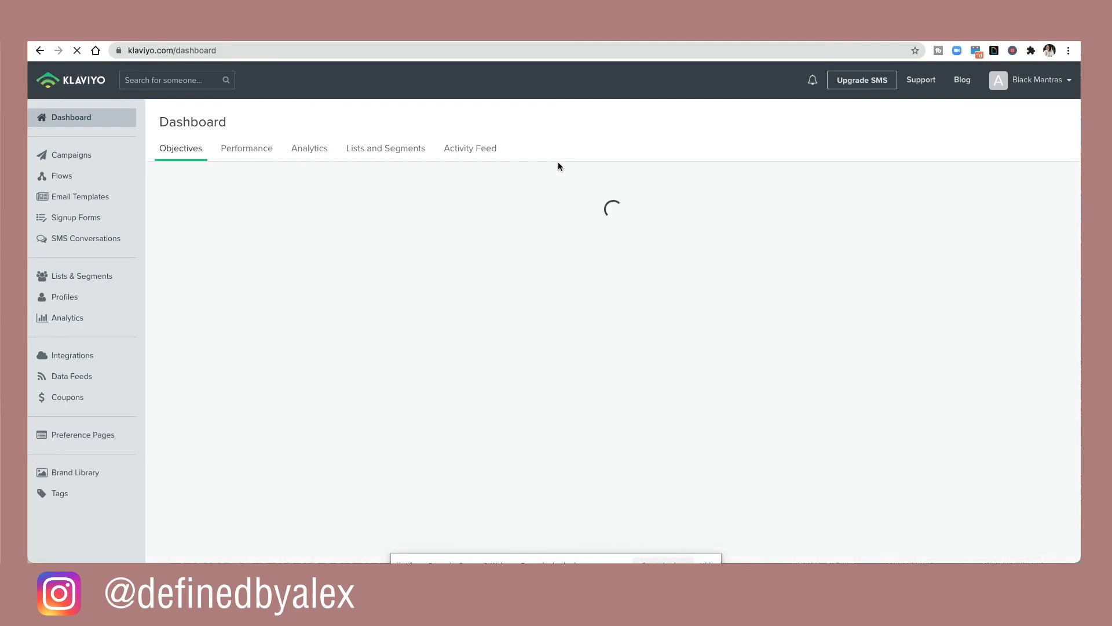